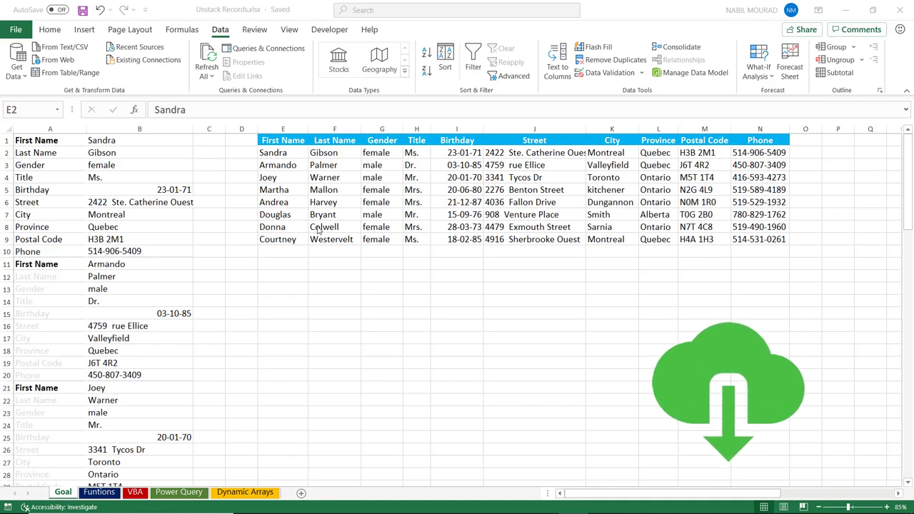
Step: Examine the fields of the first stacked record in column B and the one-row-per-person table beside it on the Goal sheet
{"action": "left_click", "coordinate": [151, 128]}
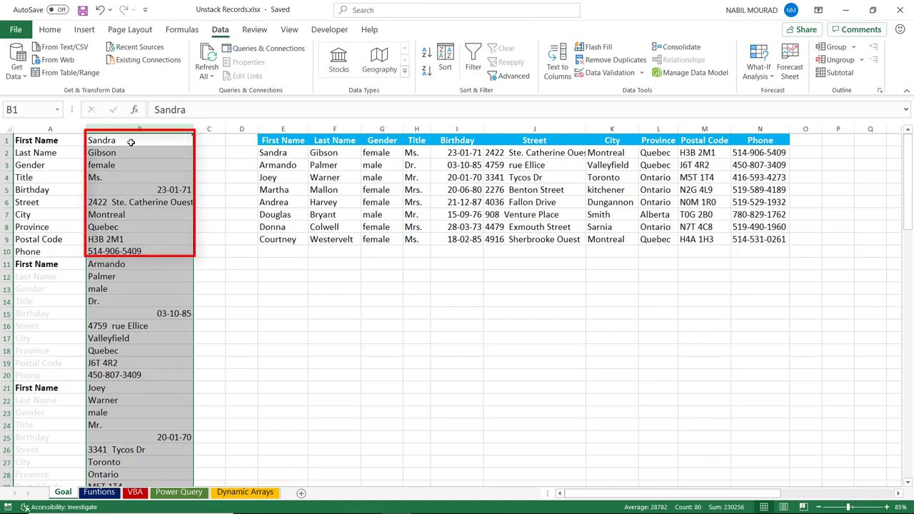
{"action": "left_click", "coordinate": [125, 142]}
{"action": "left_click", "coordinate": [115, 153]}
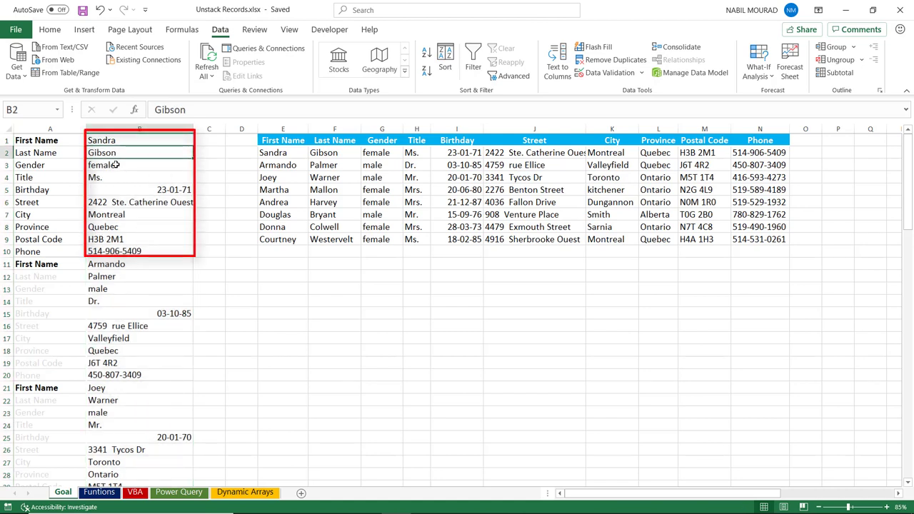
{"action": "left_click", "coordinate": [114, 166]}
{"action": "left_click", "coordinate": [116, 177]}
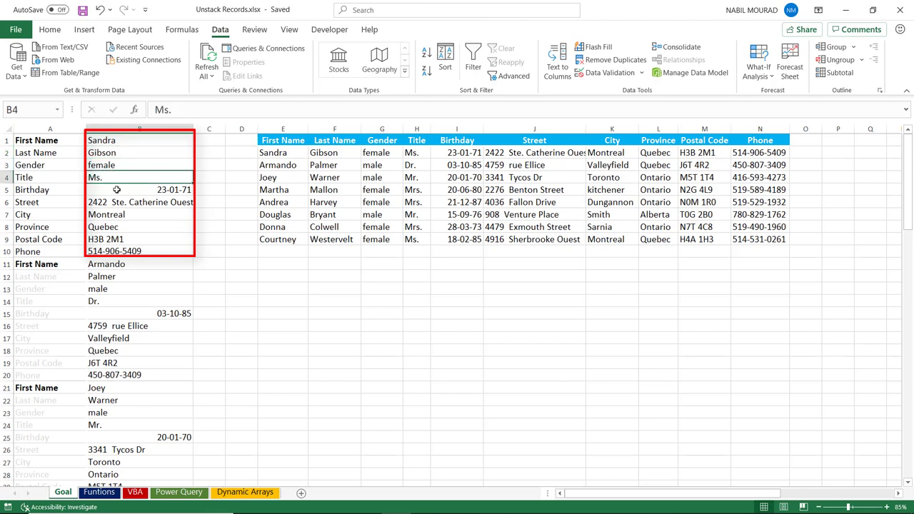
{"action": "left_click", "coordinate": [114, 191]}
{"action": "left_click", "coordinate": [111, 214]}
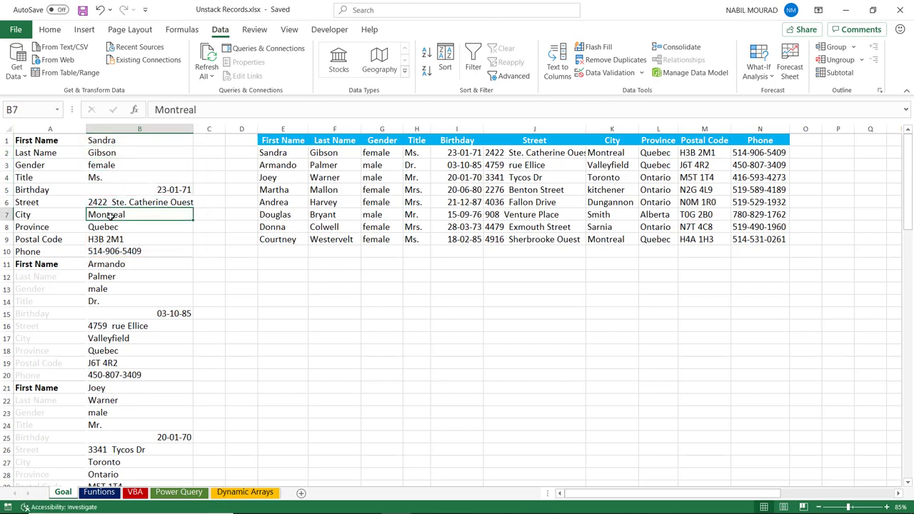
{"action": "left_click", "coordinate": [110, 227]}
{"action": "left_click", "coordinate": [112, 240]}
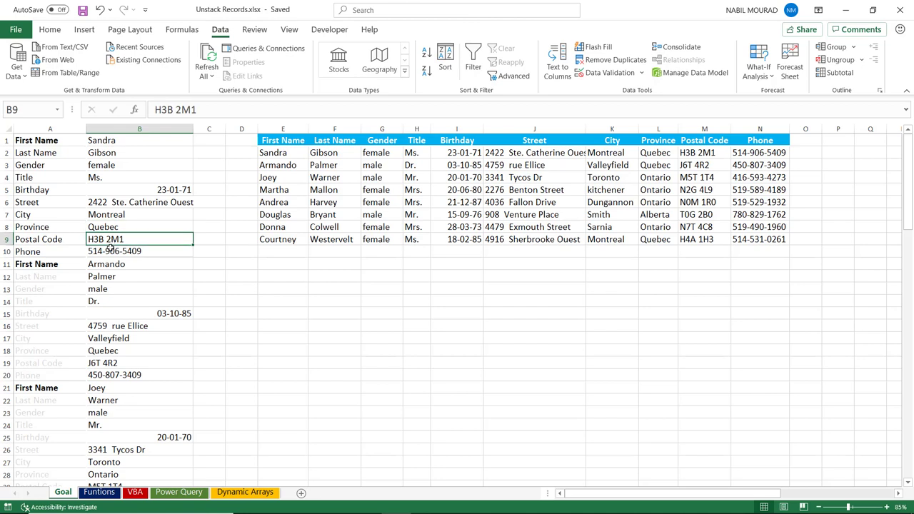
{"action": "left_click", "coordinate": [110, 251]}
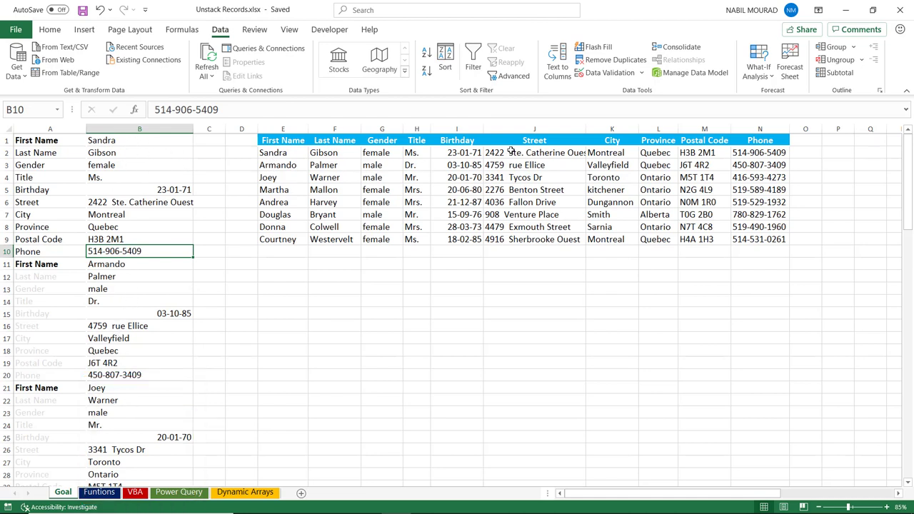
{"action": "left_click", "coordinate": [266, 152]}
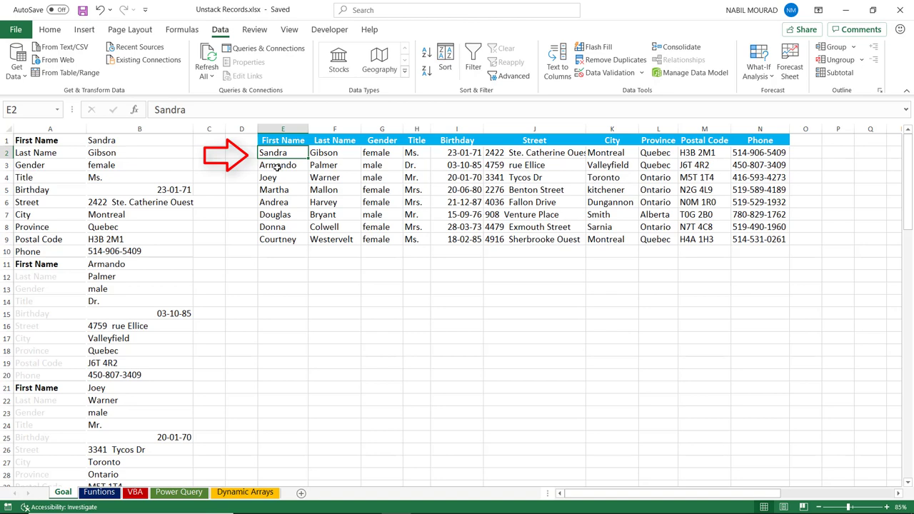
{"action": "left_click", "coordinate": [277, 167]}
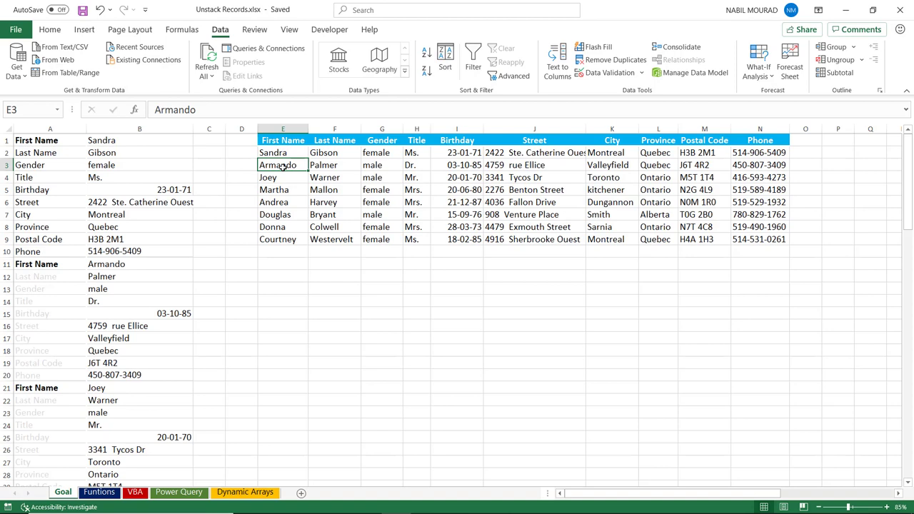
Step: Open the Funtions sheet and compare the stacked list in column B with the empty First Name and Last Name cells in row 2
{"action": "left_click", "coordinate": [99, 492]}
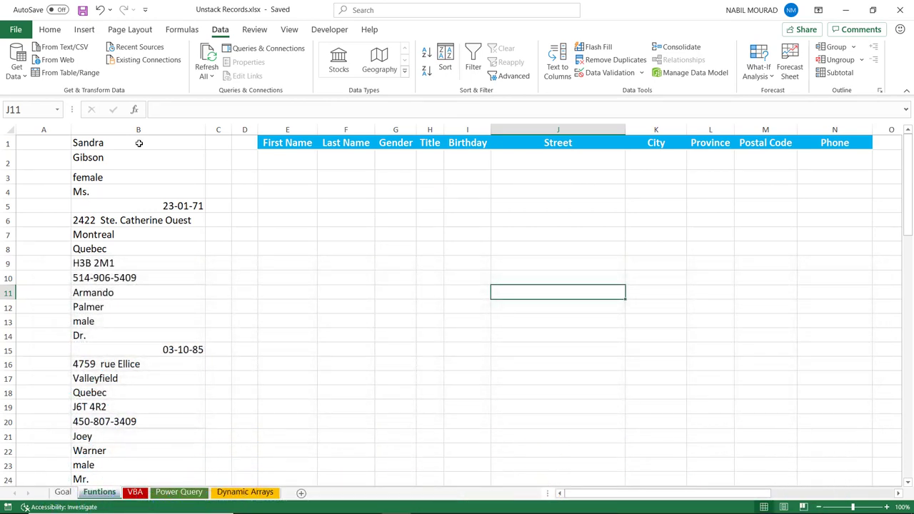
{"action": "left_click_drag", "start_coordinate": [139, 143], "coordinate": [111, 336]}
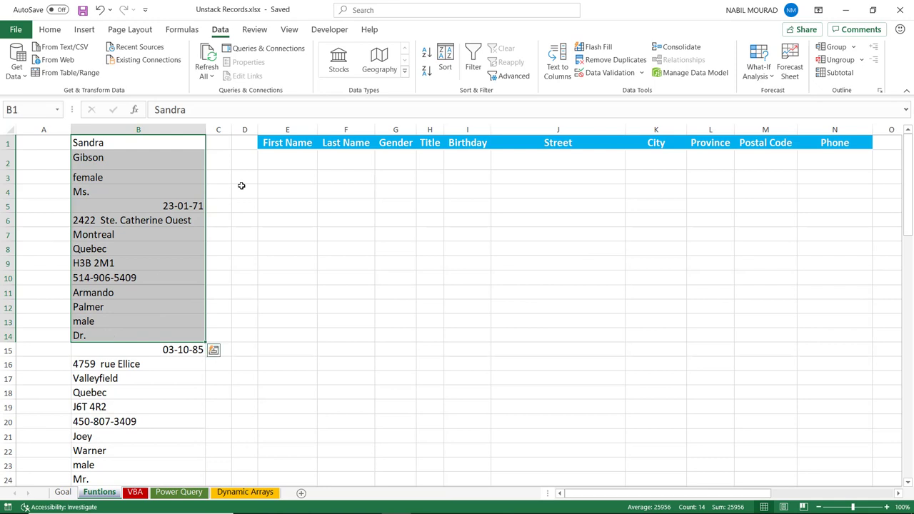
{"action": "left_click", "coordinate": [143, 143]}
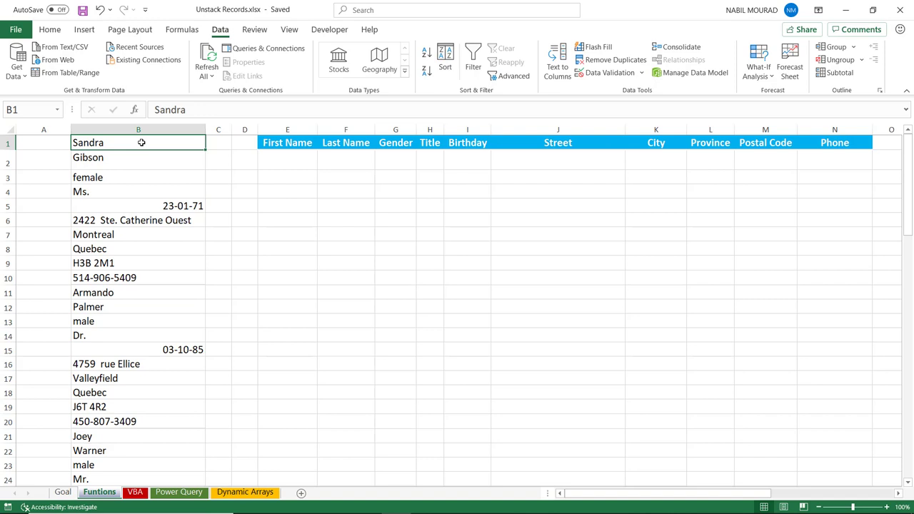
{"action": "left_click", "coordinate": [140, 164]}
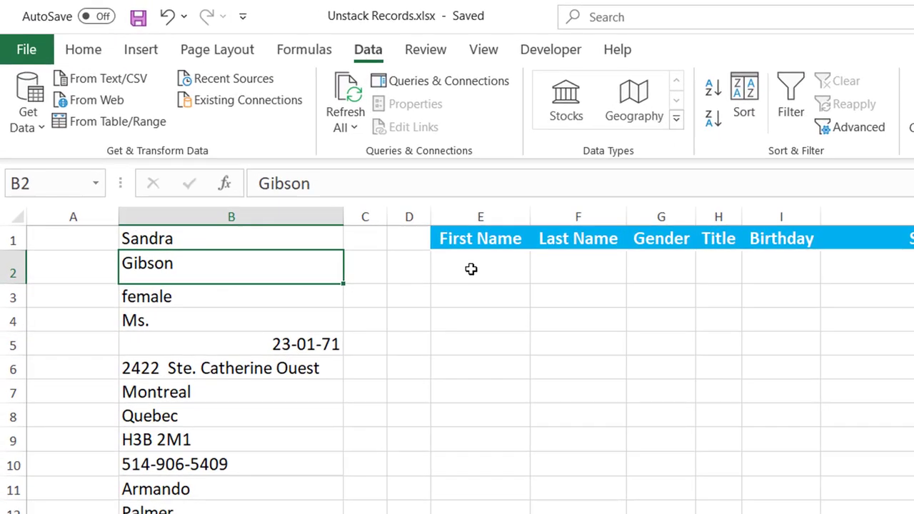
{"action": "left_click", "coordinate": [288, 159]}
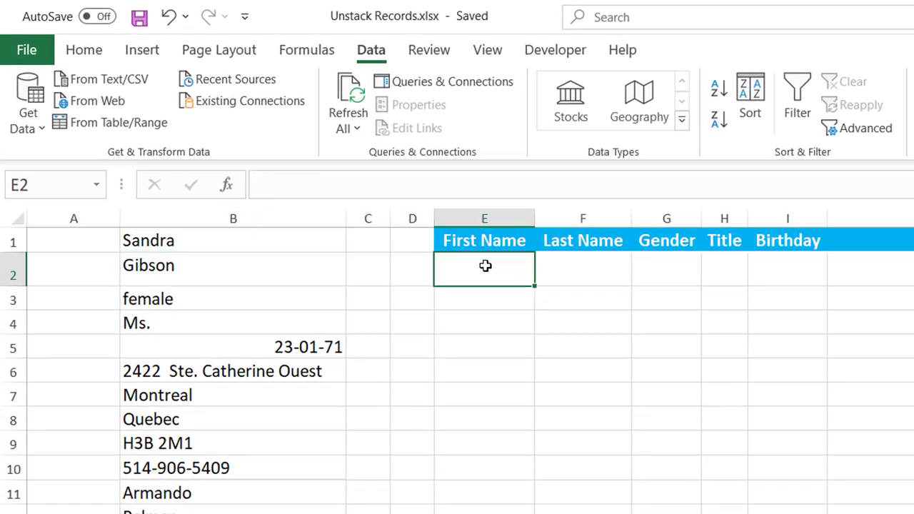
{"action": "left_click", "coordinate": [204, 241]}
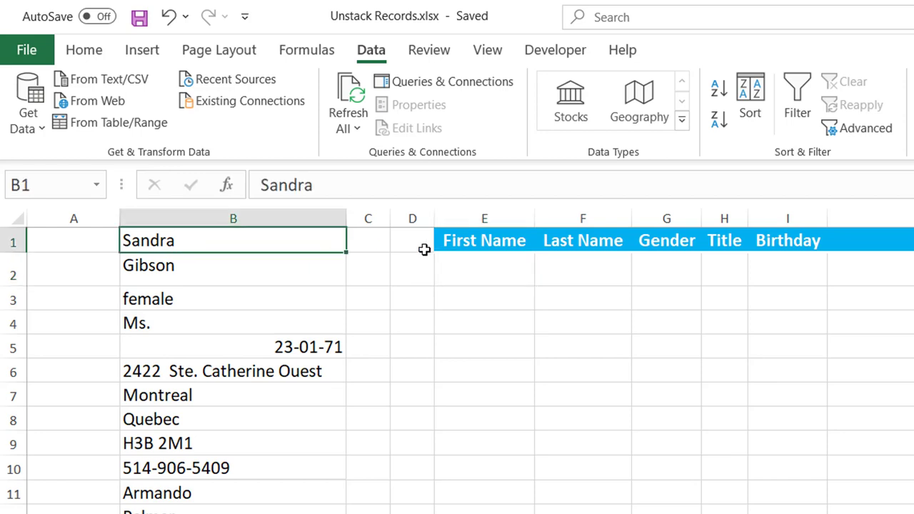
{"action": "left_click", "coordinate": [571, 267]}
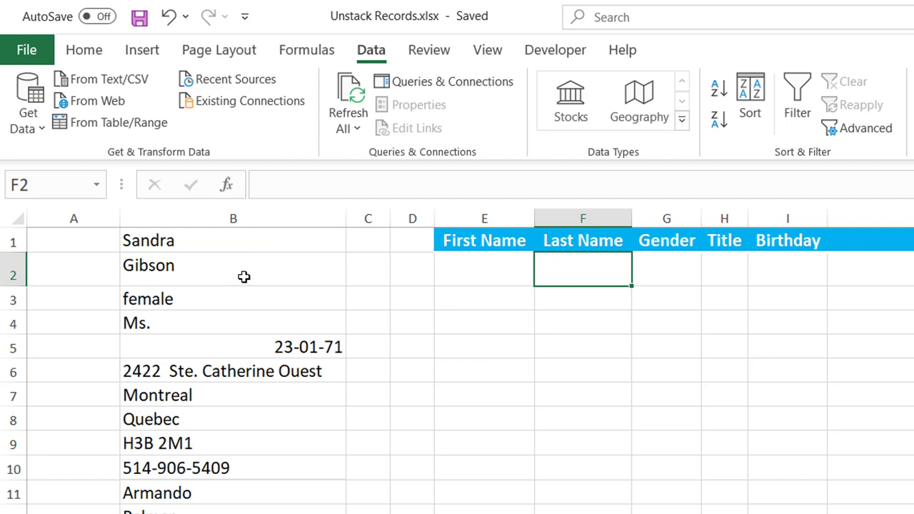
{"action": "left_click", "coordinate": [477, 268]}
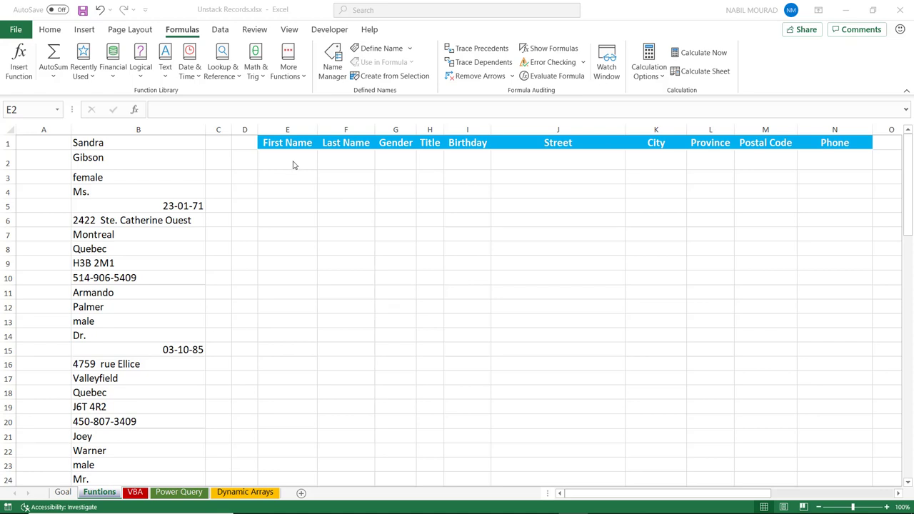
Step: Enter =INDEX($B$1:$B$80,1) in cell E2 under First Name
{"action": "left_click", "coordinate": [293, 162]}
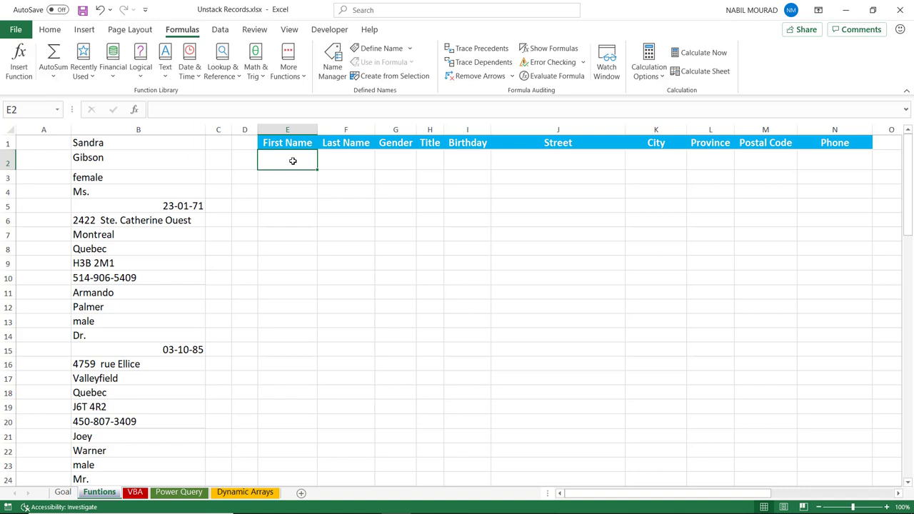
{"action": "type", "text": "=index"}
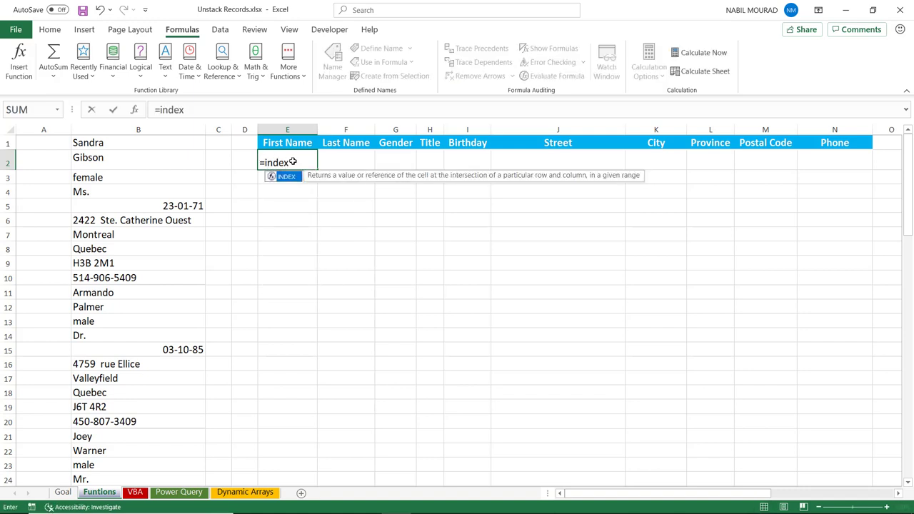
{"action": "key", "text": "Tab"}
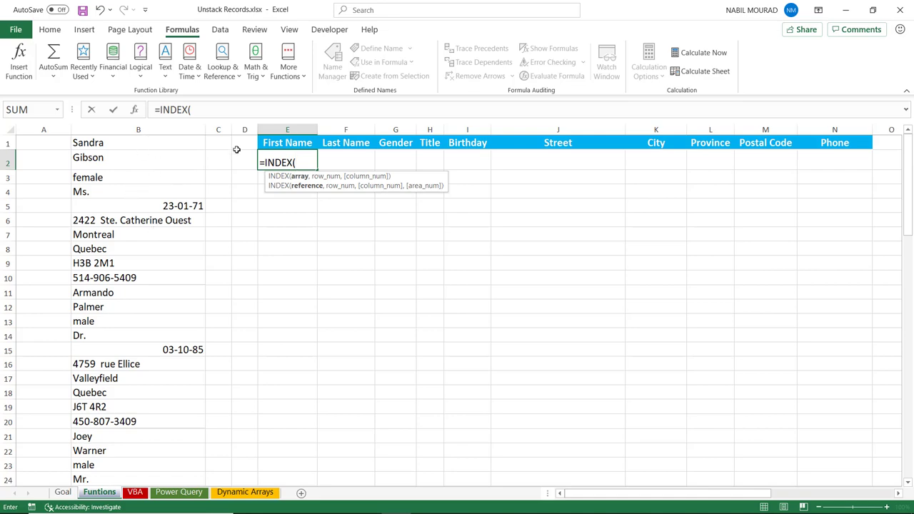
{"action": "left_click", "coordinate": [160, 143]}
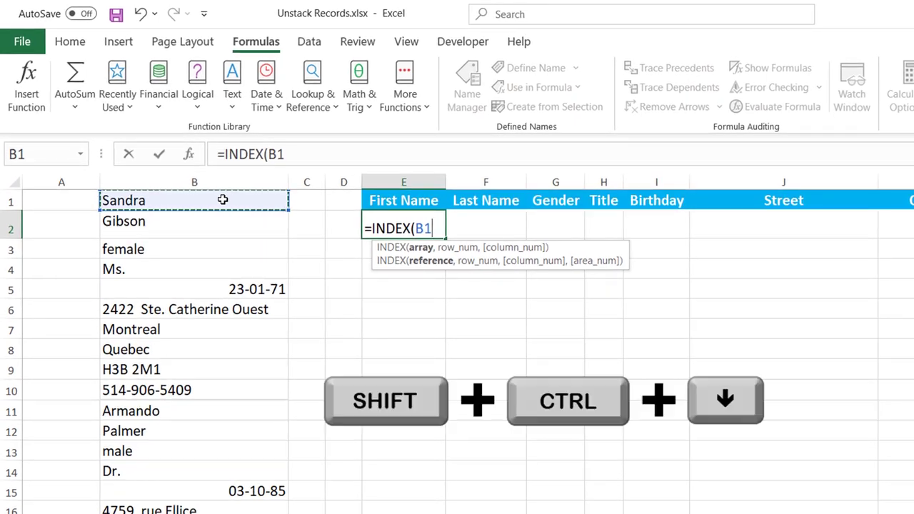
{"action": "key", "text": "ctrl+shift+Down"}
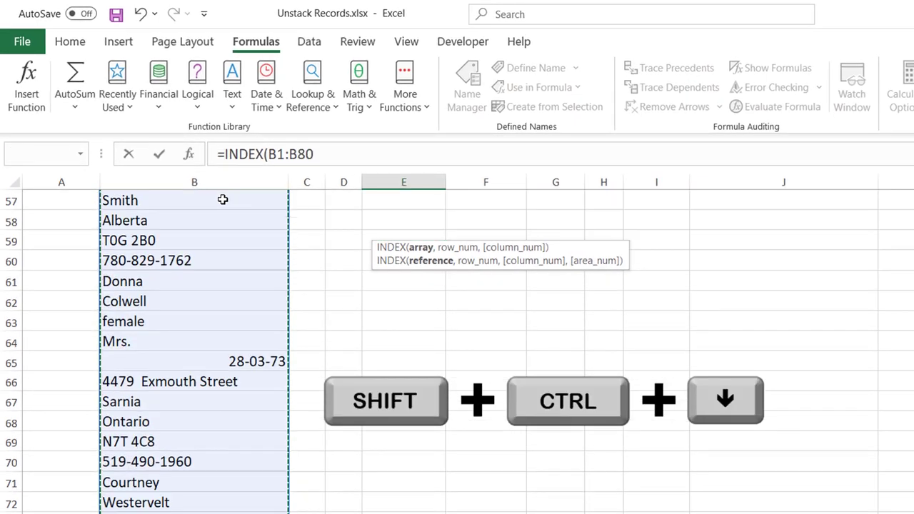
{"action": "key", "text": "F4"}
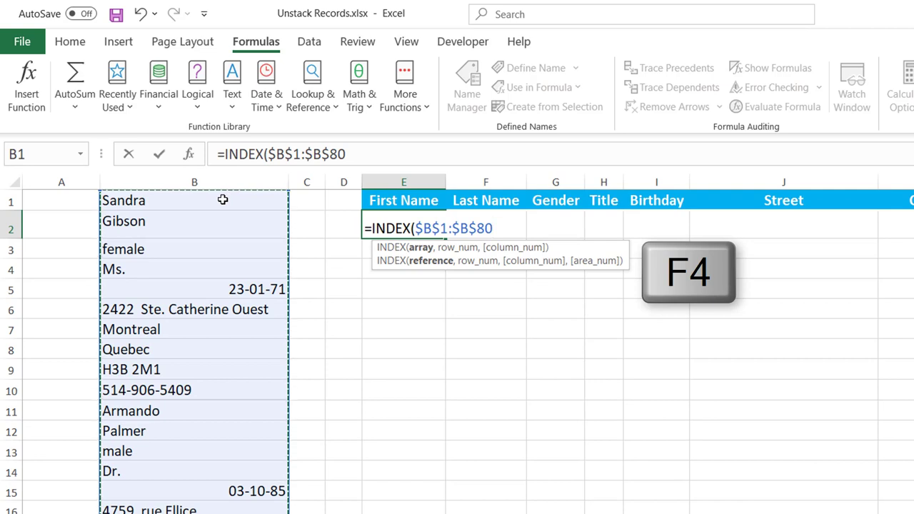
{"action": "type", "text": ","}
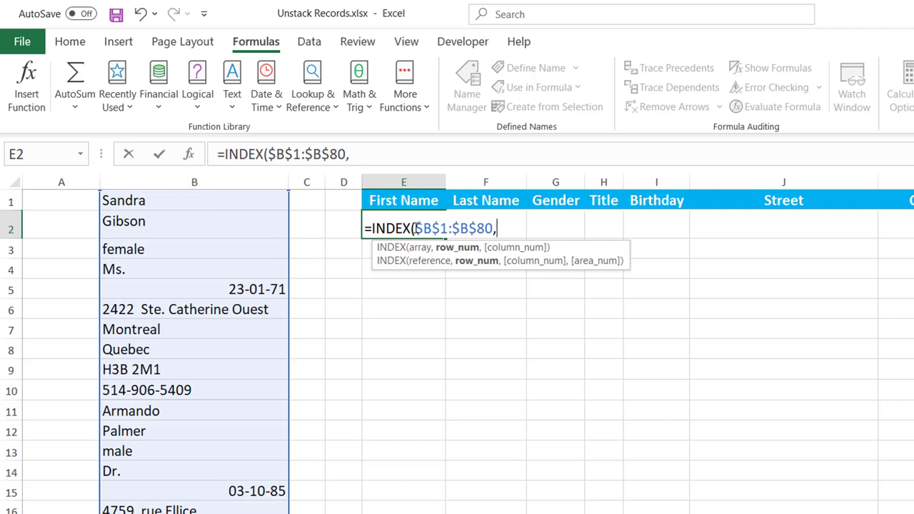
{"action": "type", "text": "1)"}
{"action": "key", "text": "Return"}
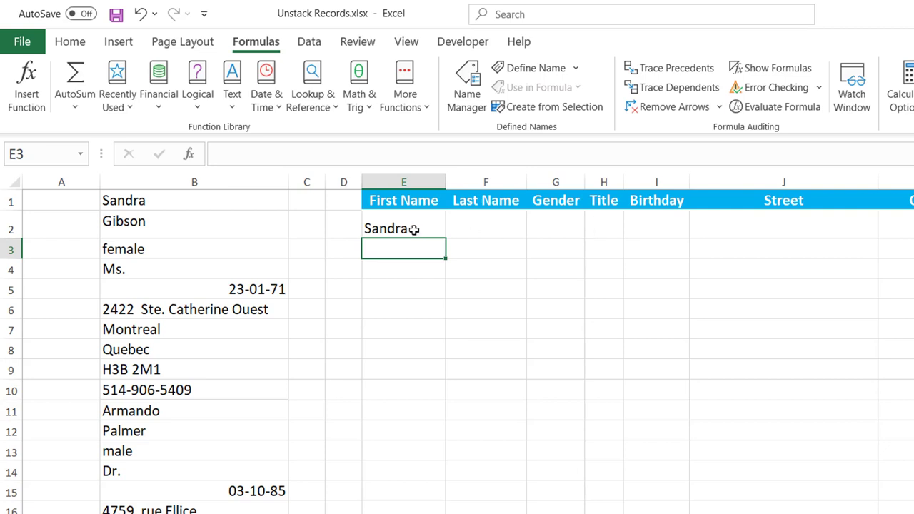
Step: Replace the row number 1 in E2's INDEX formula with the COLUMNS function over the range C1:C1
{"action": "left_click", "coordinate": [416, 229]}
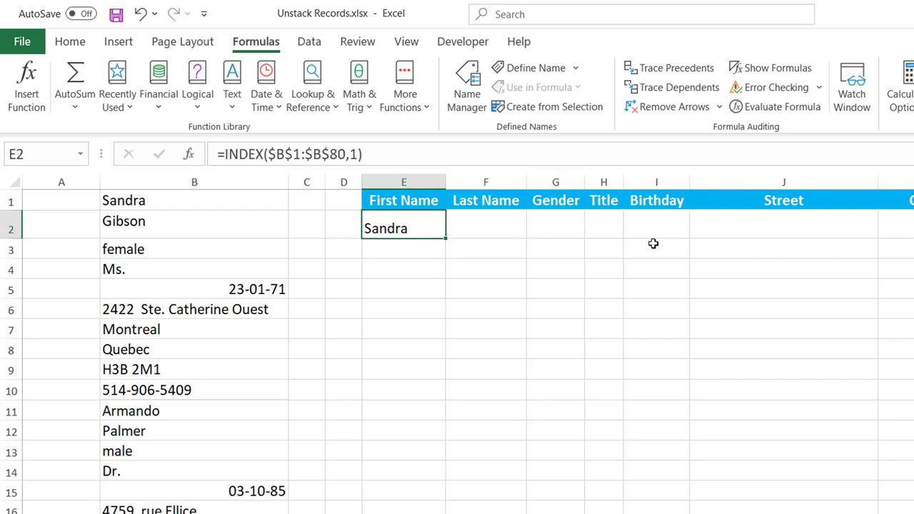
{"action": "key", "text": "F2"}
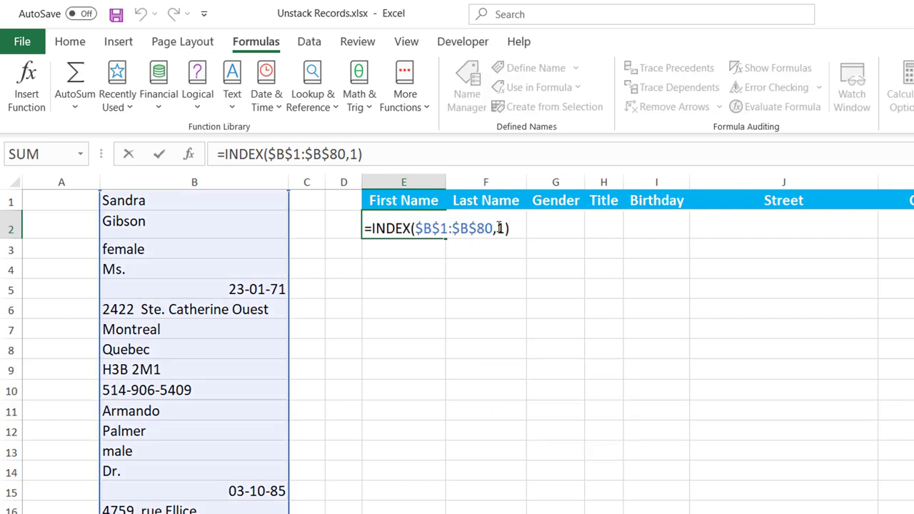
{"action": "double_click", "coordinate": [499, 228]}
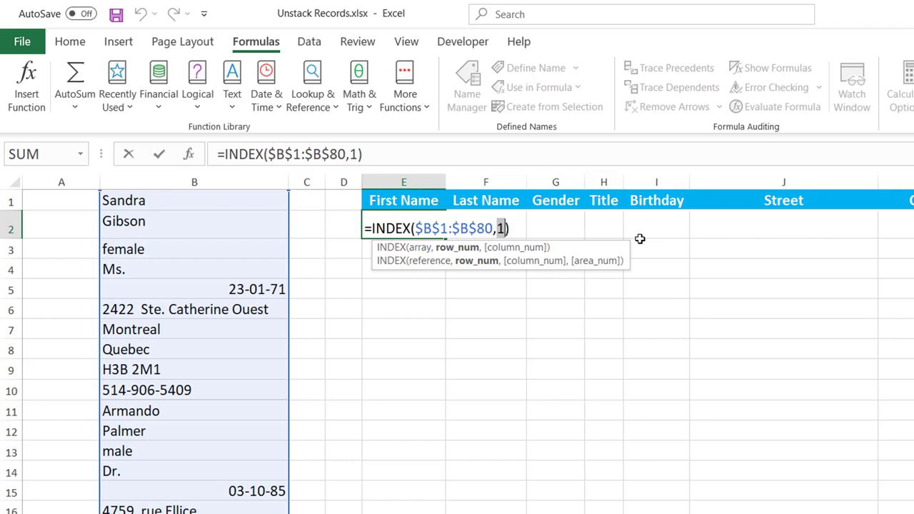
{"action": "type", "text": "columns"}
{"action": "key", "text": "Tab"}
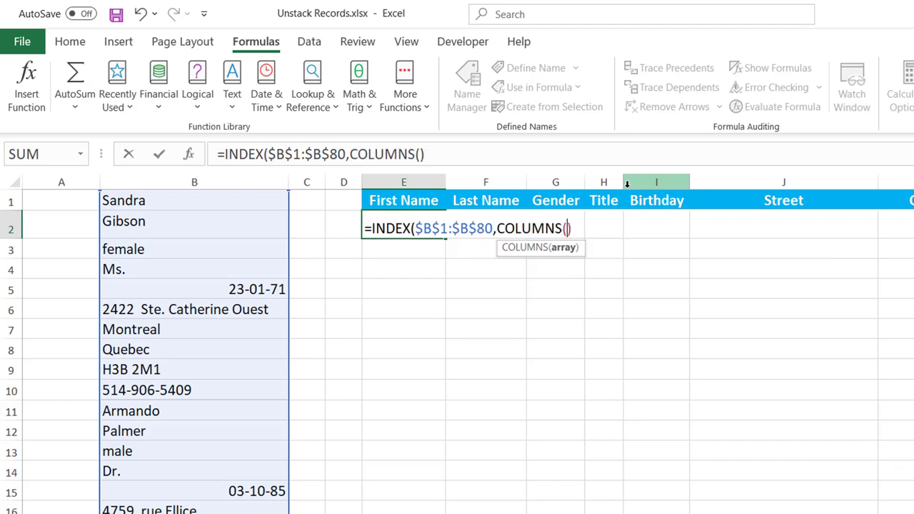
{"action": "left_click", "coordinate": [306, 203]}
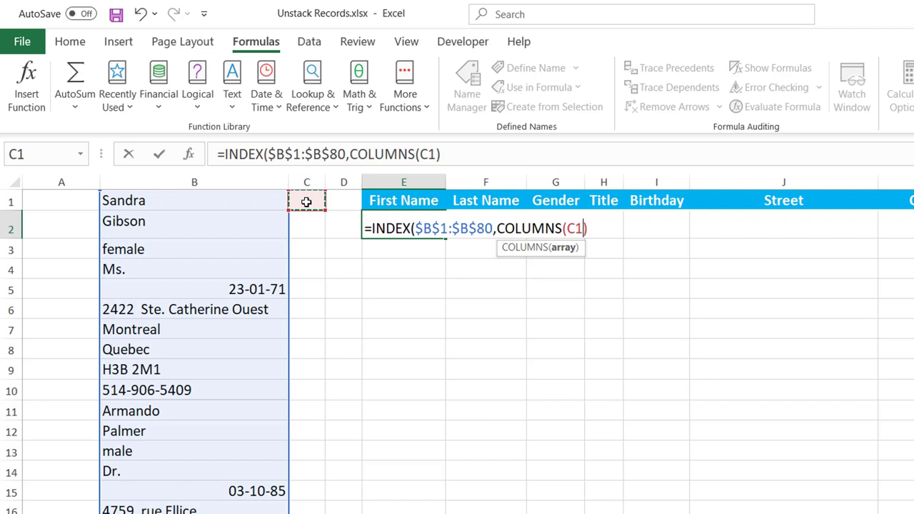
{"action": "type", "text": ":"}
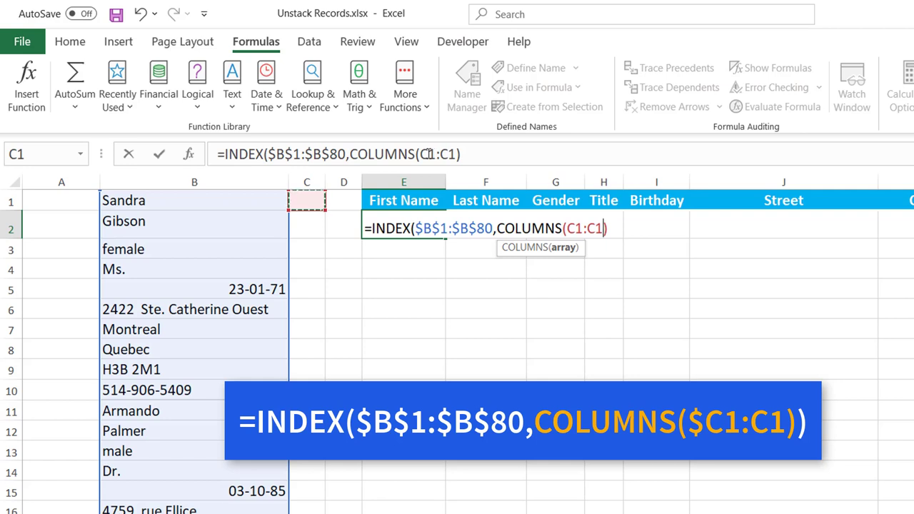
Step: Anchor the column of the range's first reference so E2 reads =INDEX($B$1:$B$80,COLUMNS($C1:C1)), and complete the formula
{"action": "left_click", "coordinate": [422, 154]}
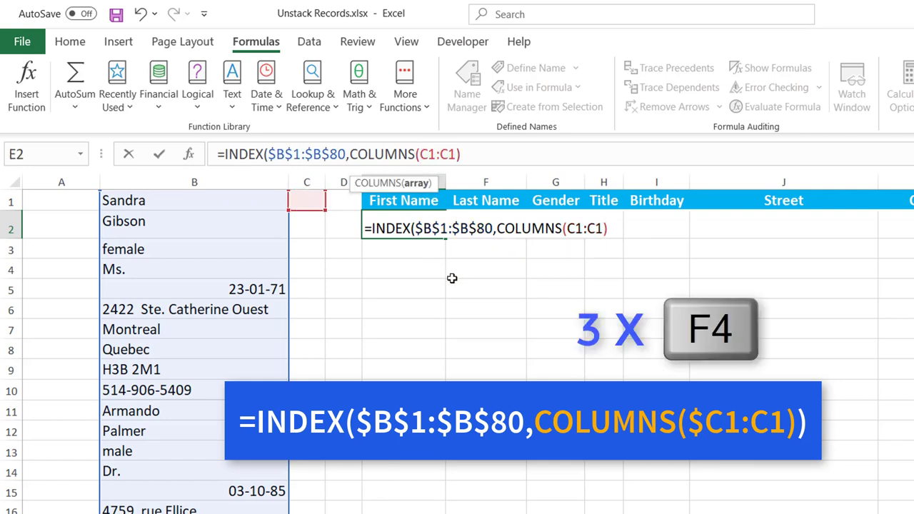
{"action": "key", "text": "F4"}
{"action": "key", "text": "F4"}
{"action": "key", "text": "F4"}
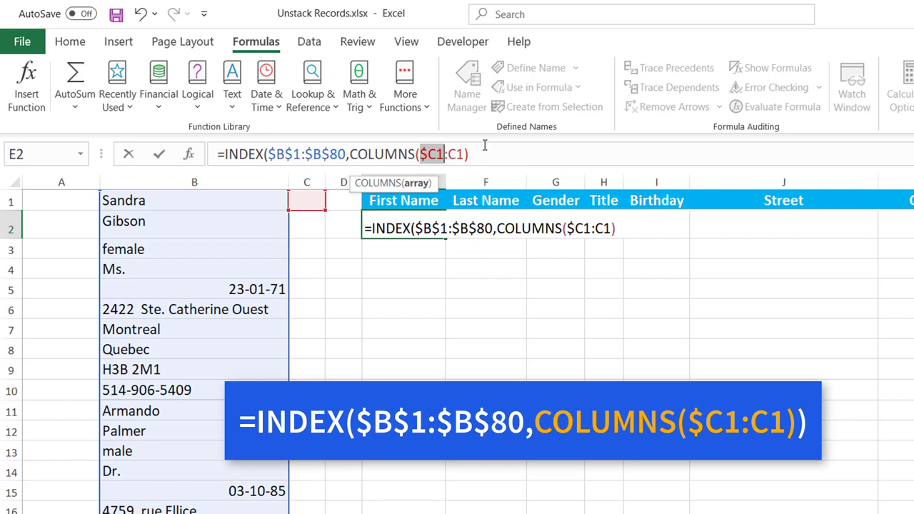
{"action": "left_click", "coordinate": [480, 151]}
{"action": "type", "text": ")"}
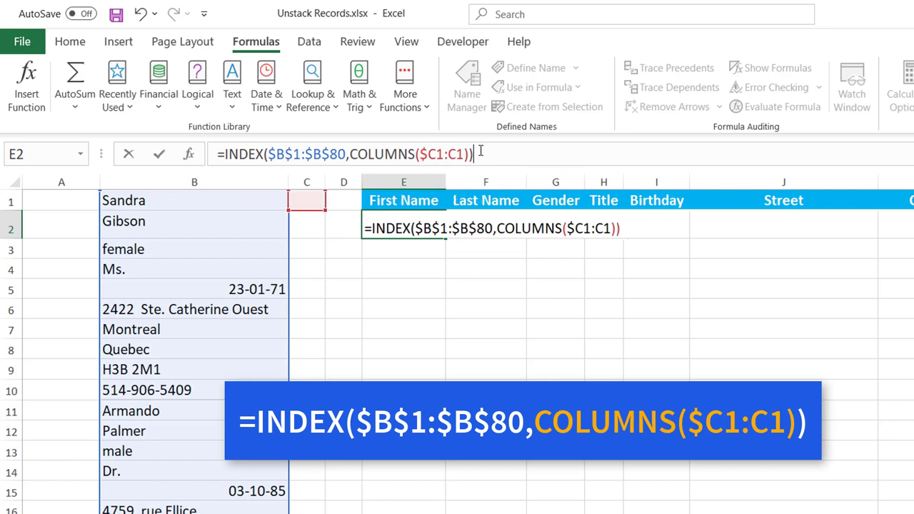
{"action": "key", "text": "Return"}
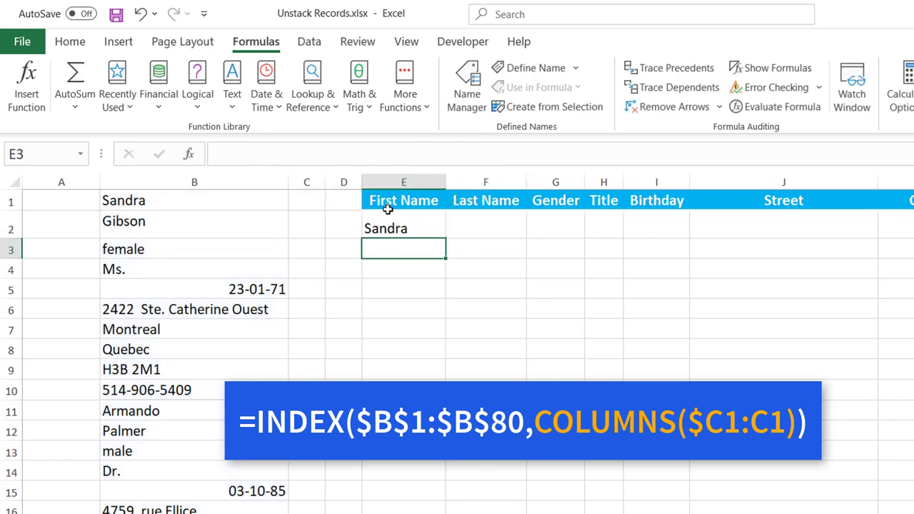
{"action": "left_click", "coordinate": [400, 227]}
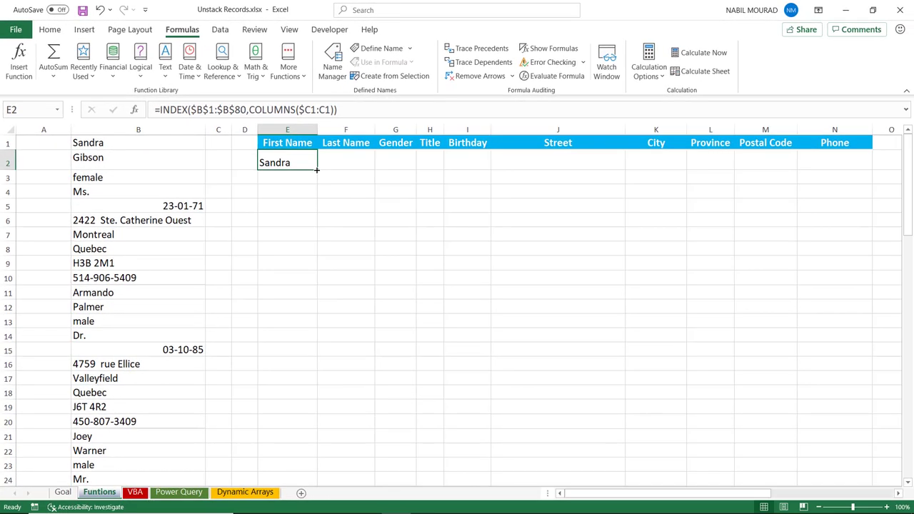
Step: Fill the E2 formula across to N2 and down to E3, and compare the copy with the second record's start in B11
{"action": "left_click_drag", "start_coordinate": [316, 170], "coordinate": [849, 188]}
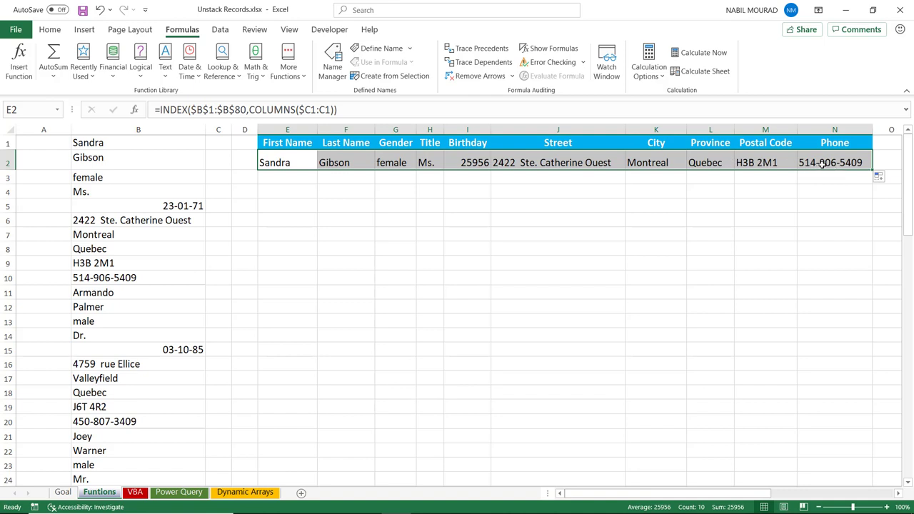
{"action": "left_click", "coordinate": [284, 163]}
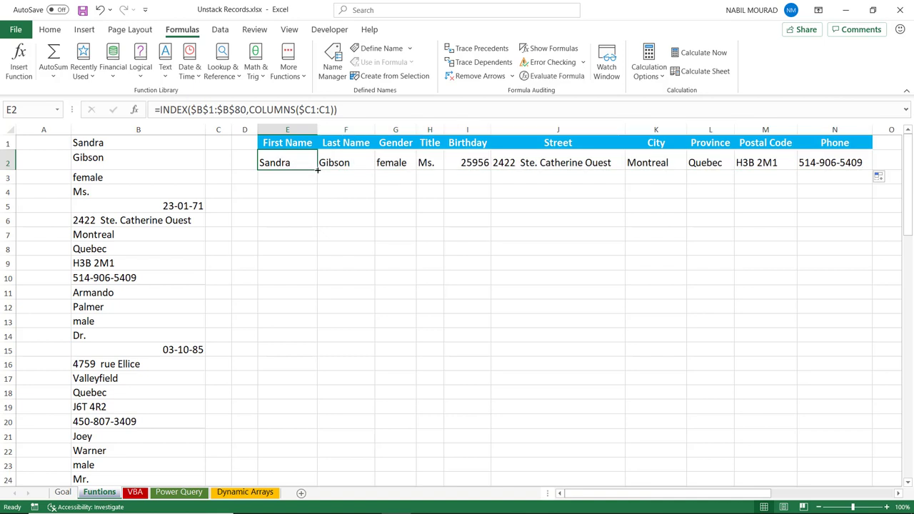
{"action": "left_click_drag", "start_coordinate": [317, 170], "coordinate": [307, 187]}
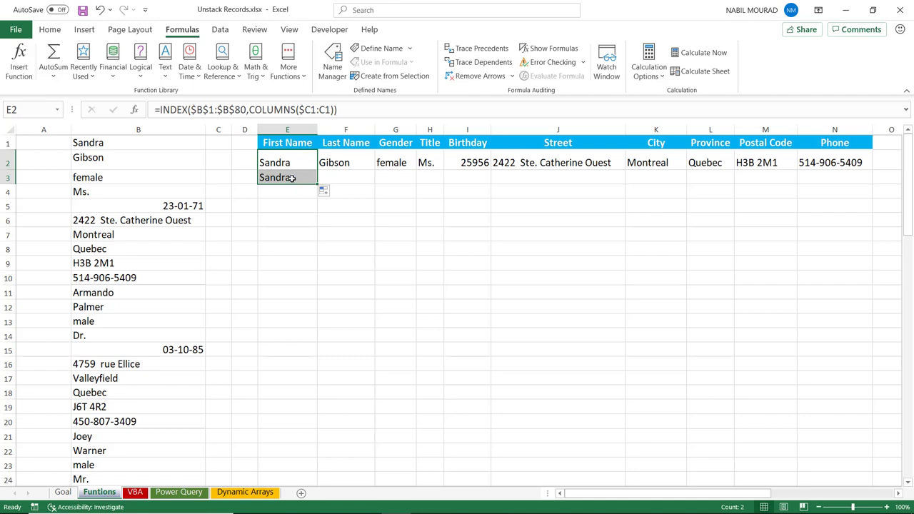
{"action": "left_click", "coordinate": [288, 177]}
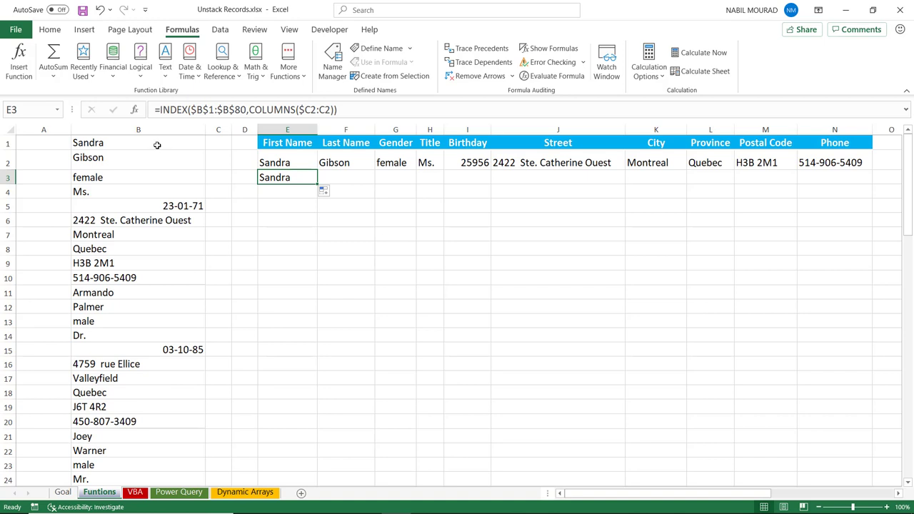
{"action": "left_click", "coordinate": [108, 293]}
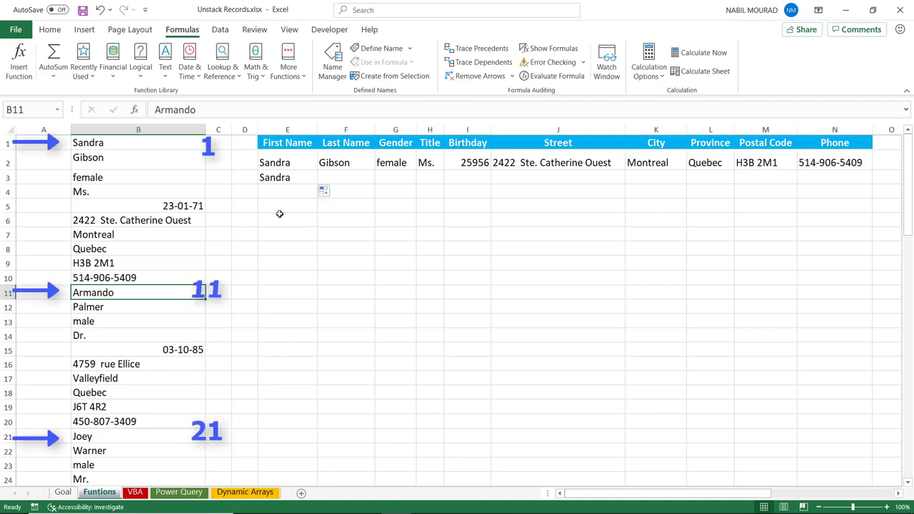
Step: Extend the row number in E3's INDEX formula by adding a MATCH function with $N2 as its lookup value
{"action": "left_click", "coordinate": [282, 177]}
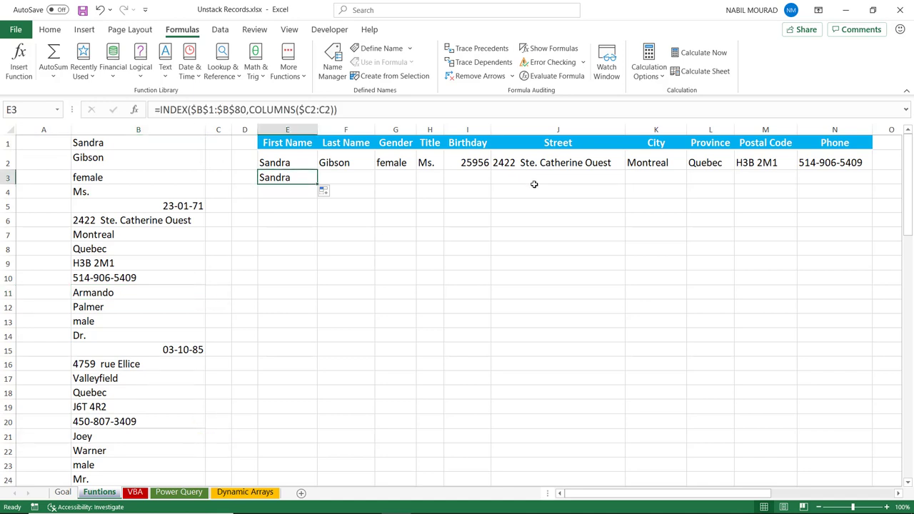
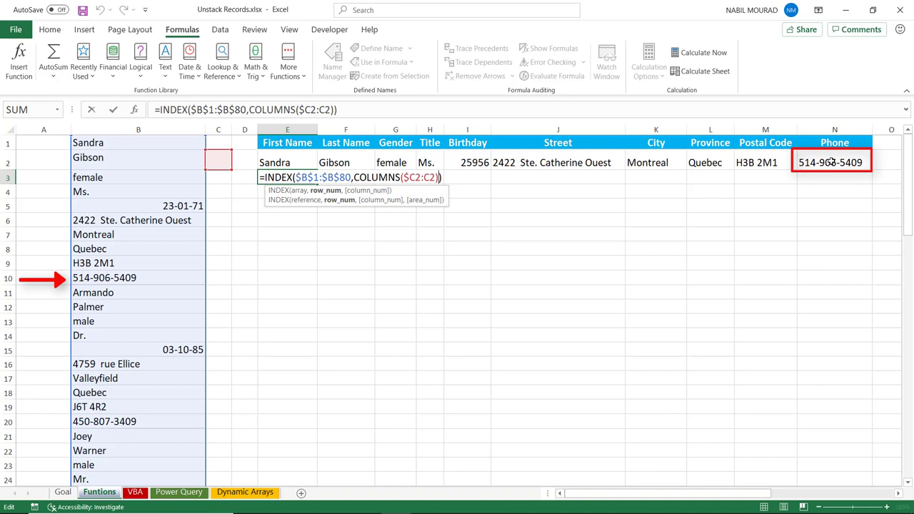
{"action": "type", "text": "+"}
{"action": "type", "text": "match"}
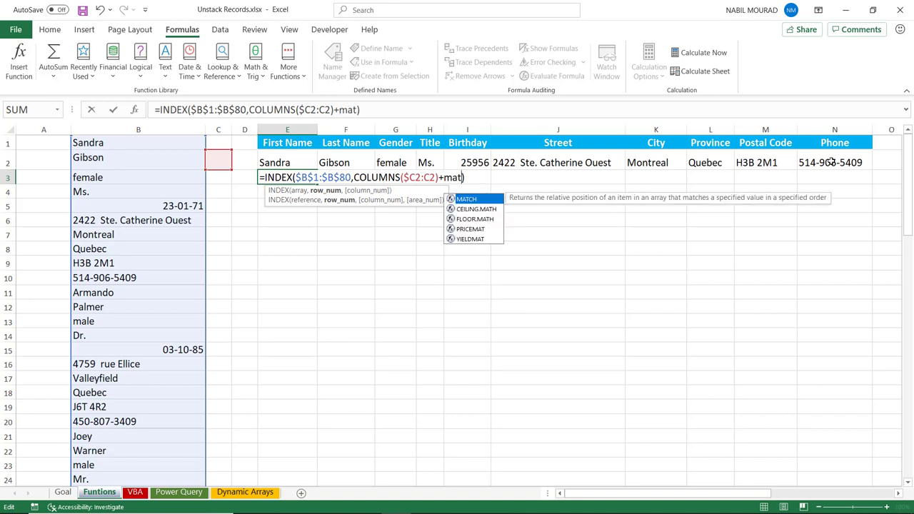
{"action": "key", "text": "Tab"}
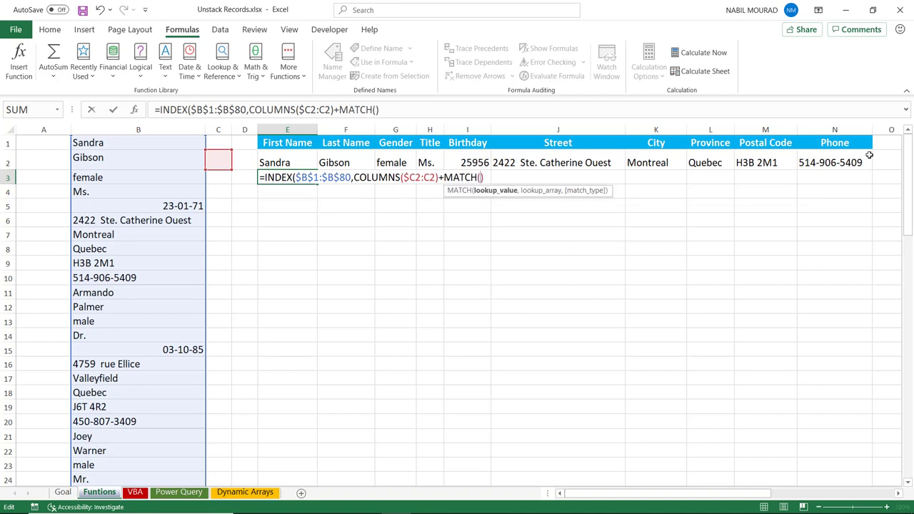
{"action": "left_click", "coordinate": [825, 163]}
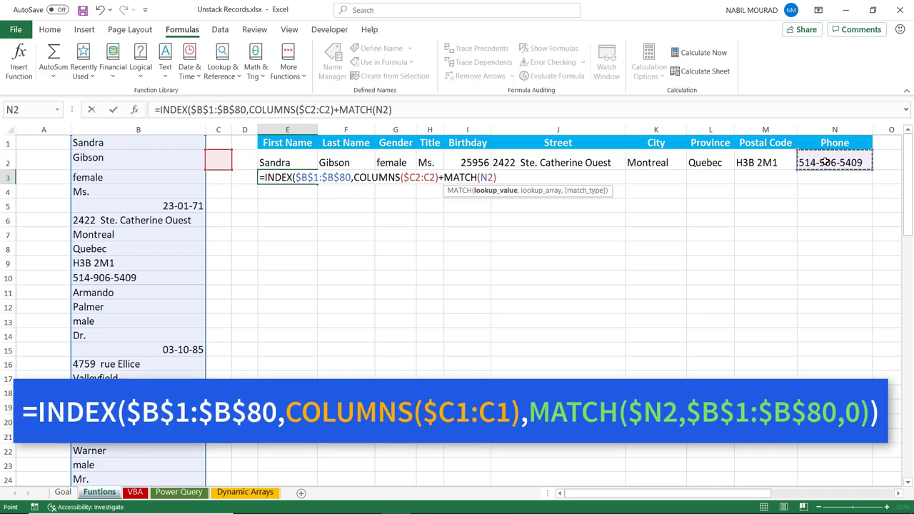
{"action": "key", "text": "F4"}
{"action": "key", "text": "F4"}
{"action": "key", "text": "F4"}
{"action": "type", "text": ","}
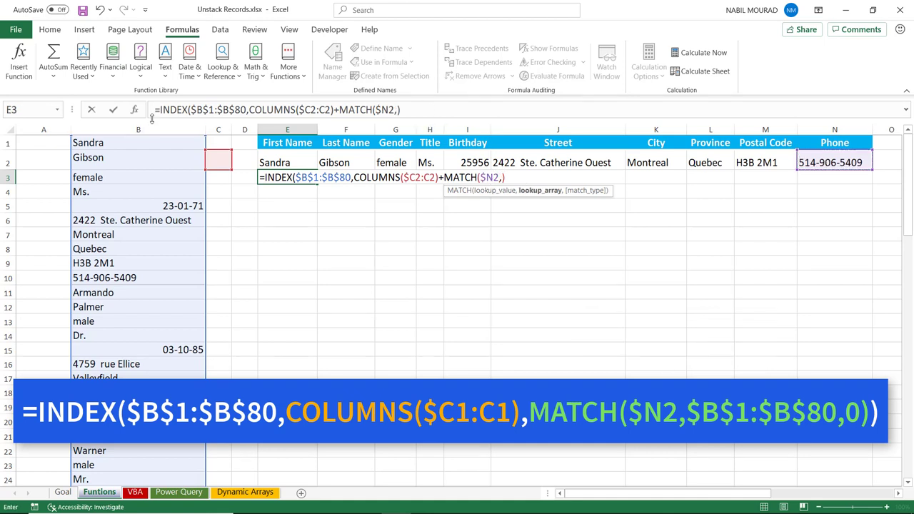
Step: Complete the MATCH function in E3 with lookup array $B$1:$B$80 and match type 0, and enter the formula
{"action": "left_click", "coordinate": [151, 141]}
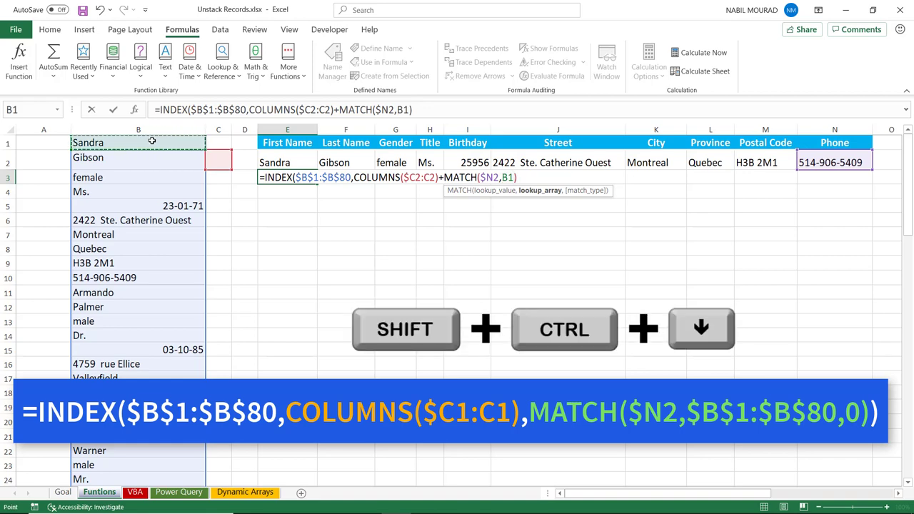
{"action": "key", "text": "ctrl+shift+Down"}
{"action": "key", "text": "F4"}
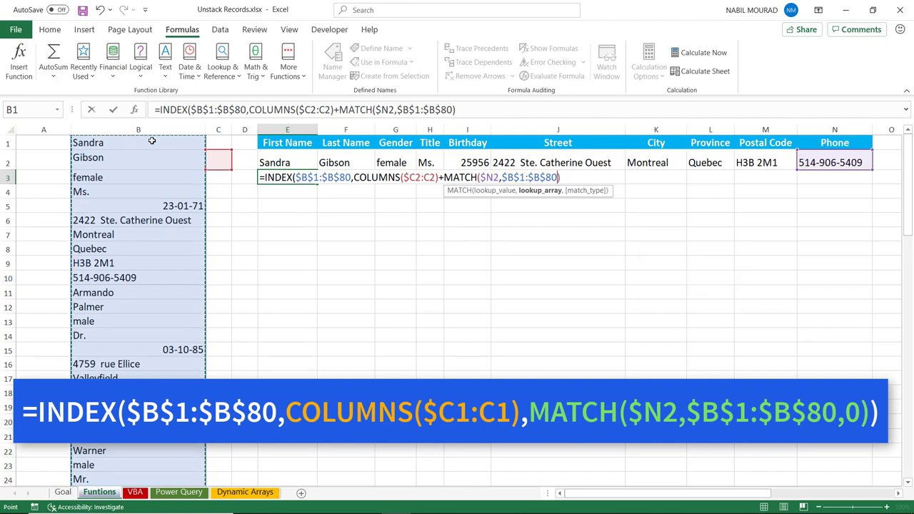
{"action": "type", "text": ",0)"}
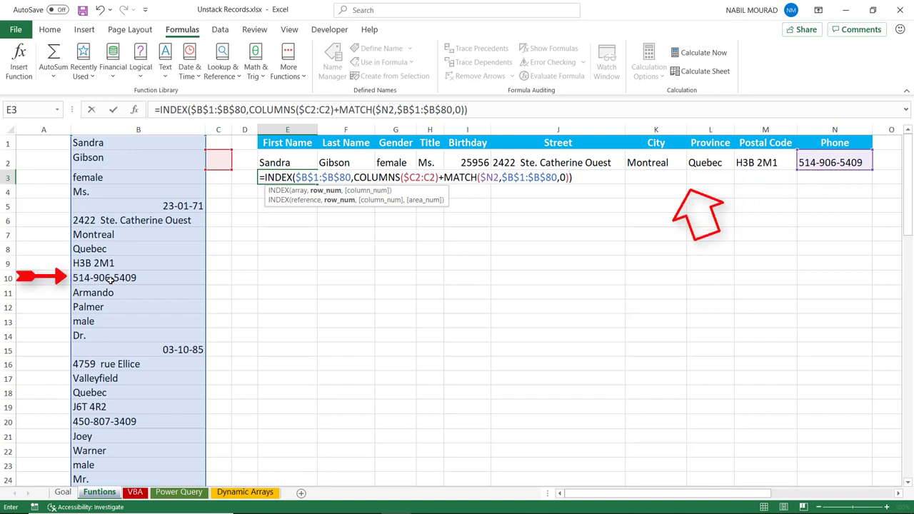
{"action": "key", "text": "Return"}
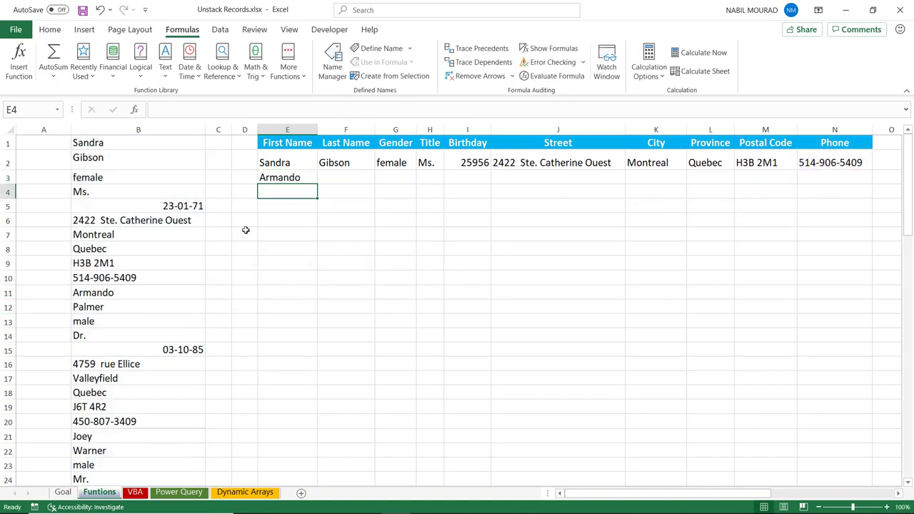
Step: Fill the E3 formula down and across so that it covers the range E3:N11
{"action": "left_click", "coordinate": [300, 178]}
{"action": "left_click_drag", "start_coordinate": [318, 184], "coordinate": [314, 214]}
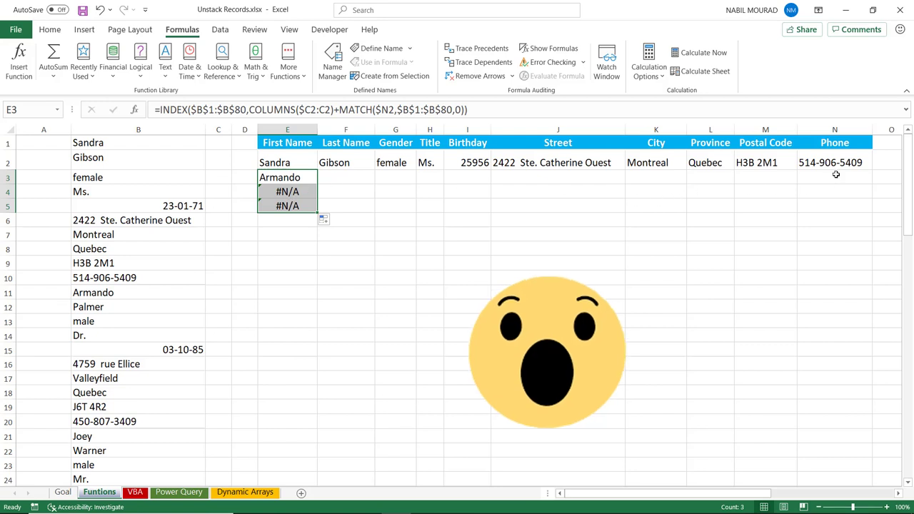
{"action": "left_click_drag", "start_coordinate": [317, 213], "coordinate": [847, 220]}
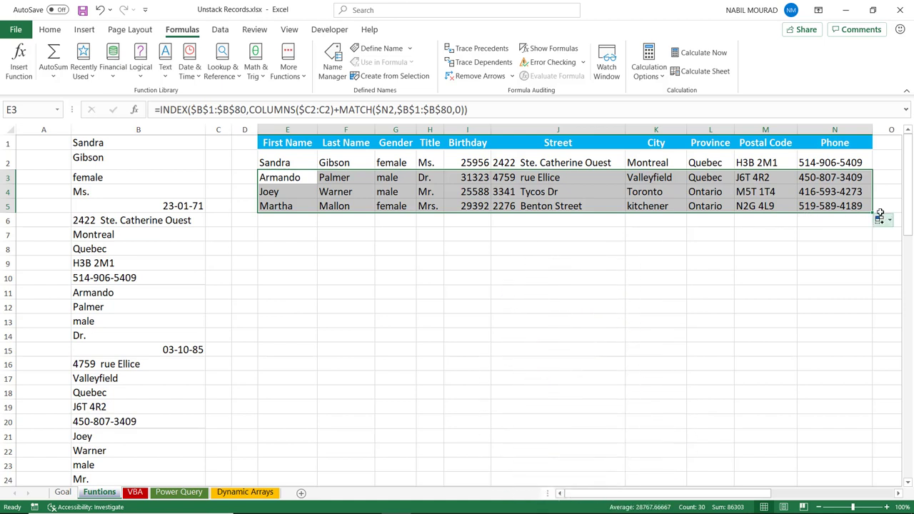
{"action": "left_click_drag", "start_coordinate": [873, 213], "coordinate": [862, 300]}
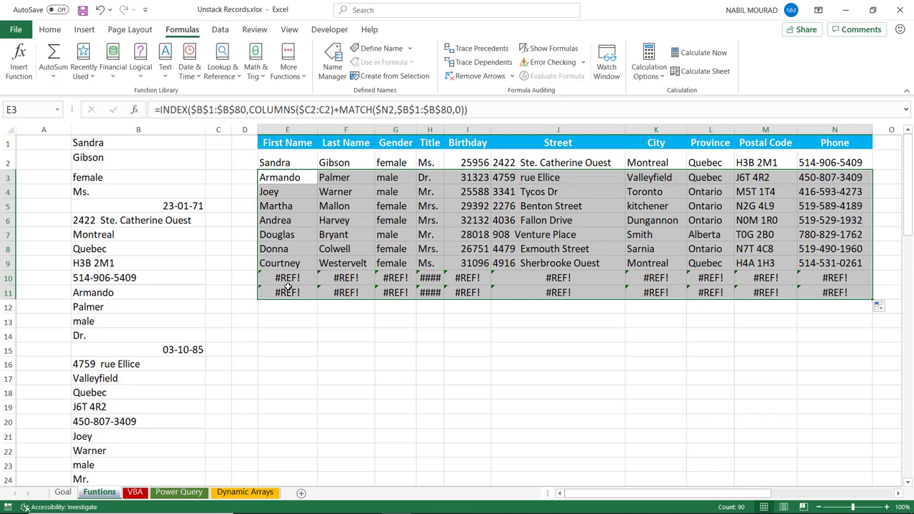
Step: Wrap the formula in IFERROR with "" as the error value and enter it in all cells of E3:N11
{"action": "key", "text": "F2"}
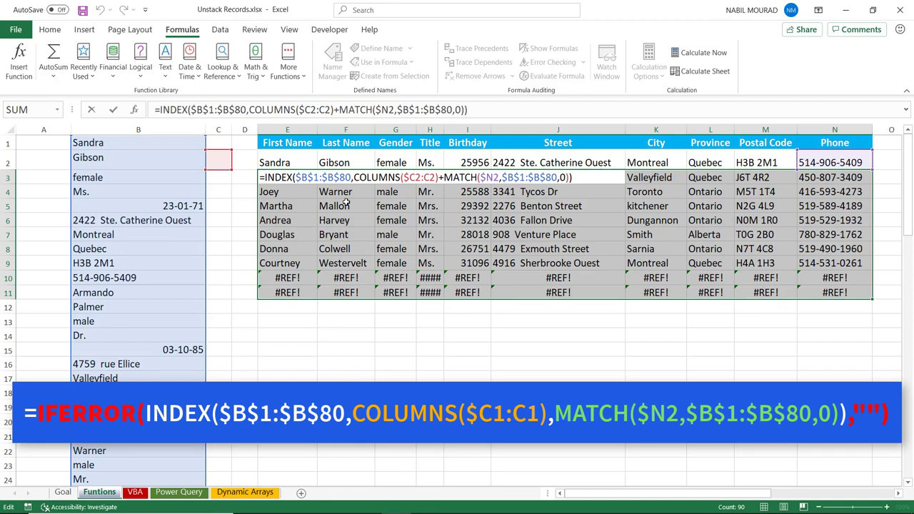
{"action": "type", "text": "IFERROR("}
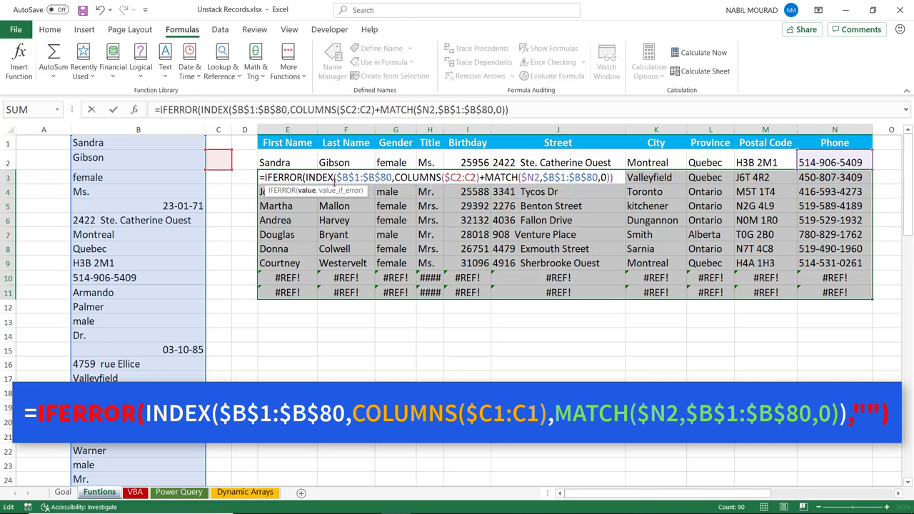
{"action": "left_click", "coordinate": [614, 177]}
{"action": "type", "text": ",\""}
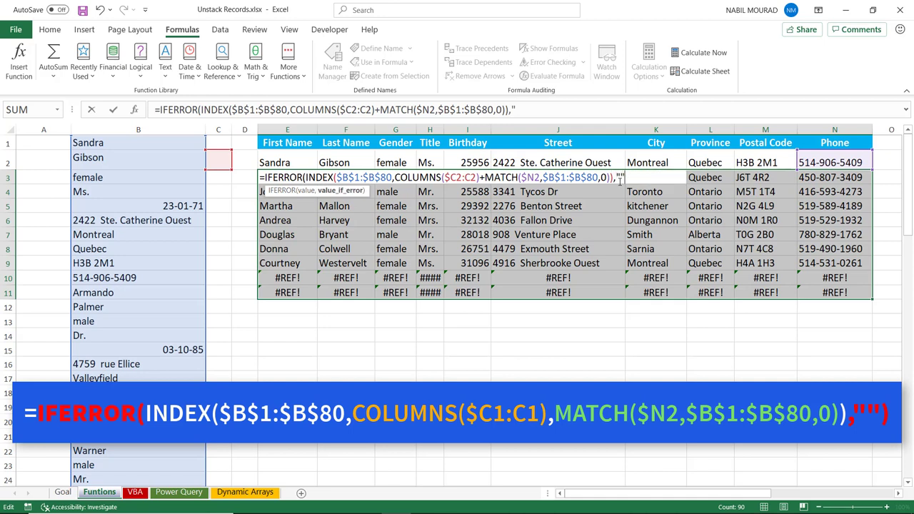
{"action": "type", "text": "\")"}
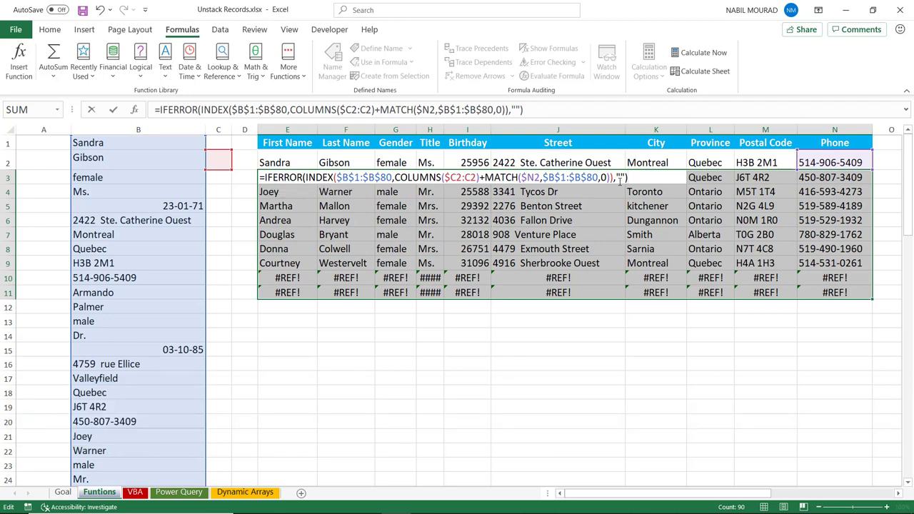
{"action": "key", "text": "ctrl+Return"}
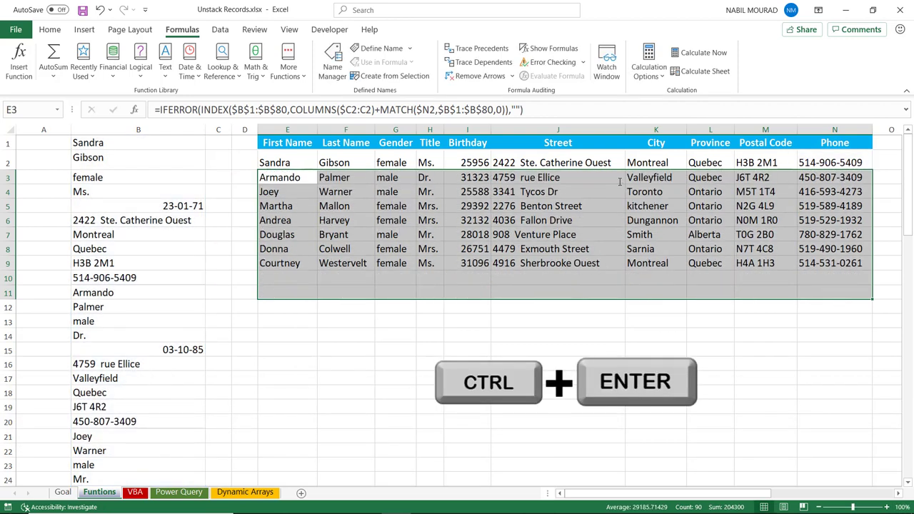
{"action": "key", "text": "Up"}
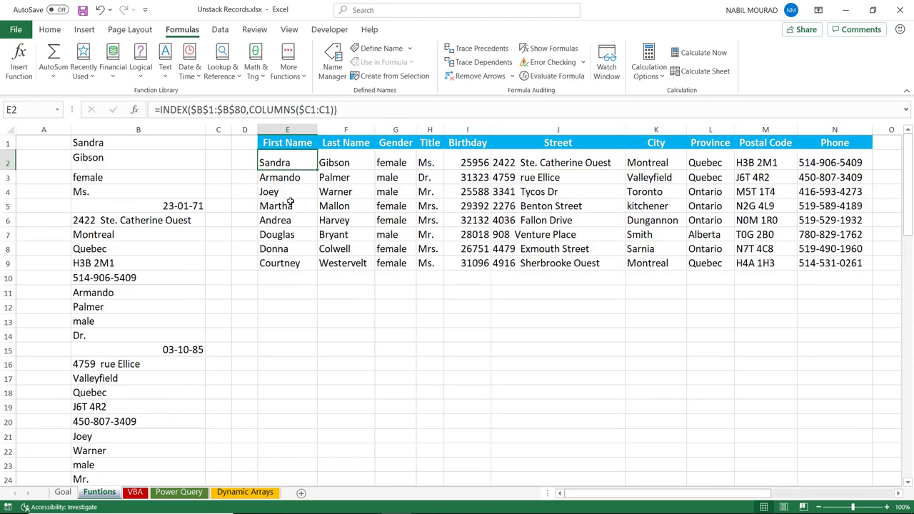
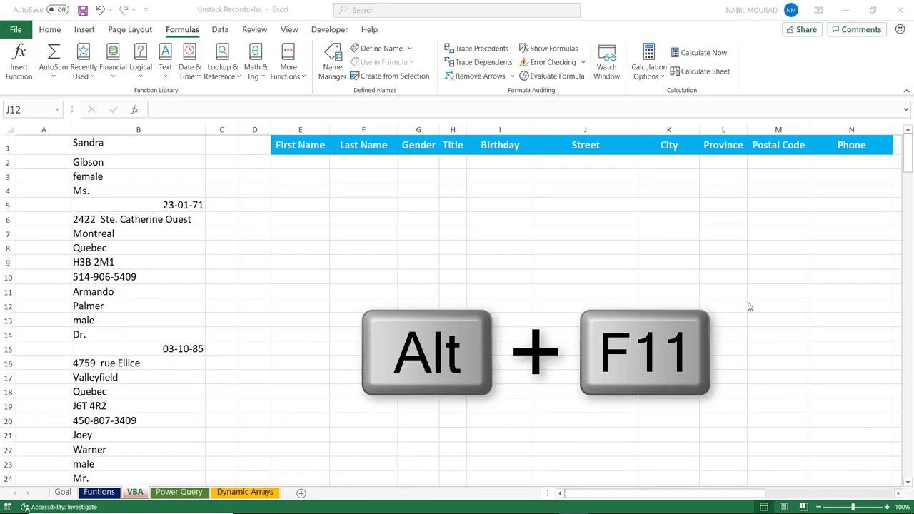
Step: Open the Visual Basic editor from the VBA sheet and insert a new module
{"action": "key", "text": "alt+F11"}
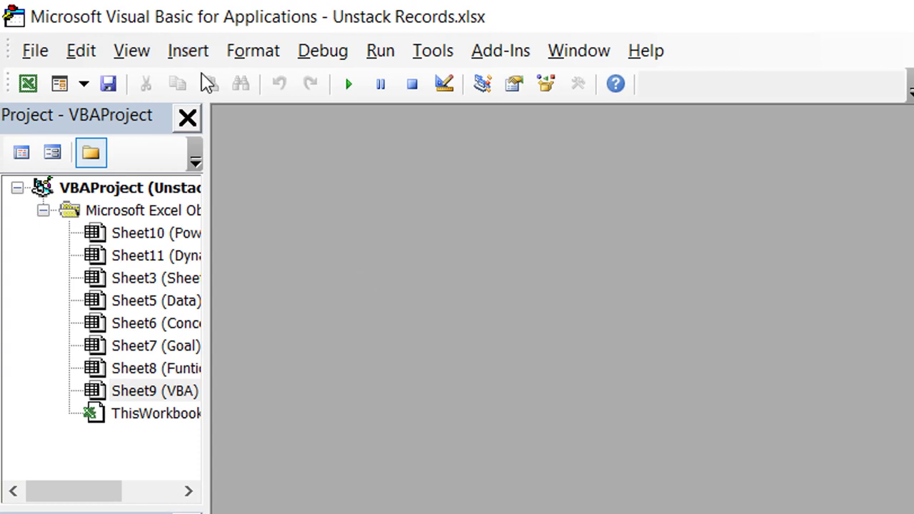
{"action": "left_click", "coordinate": [200, 52]}
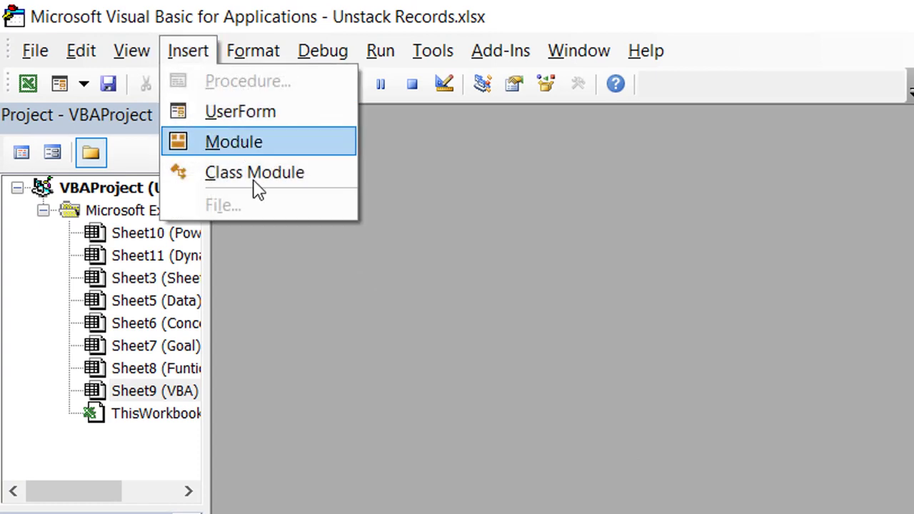
{"action": "left_click", "coordinate": [510, 405]}
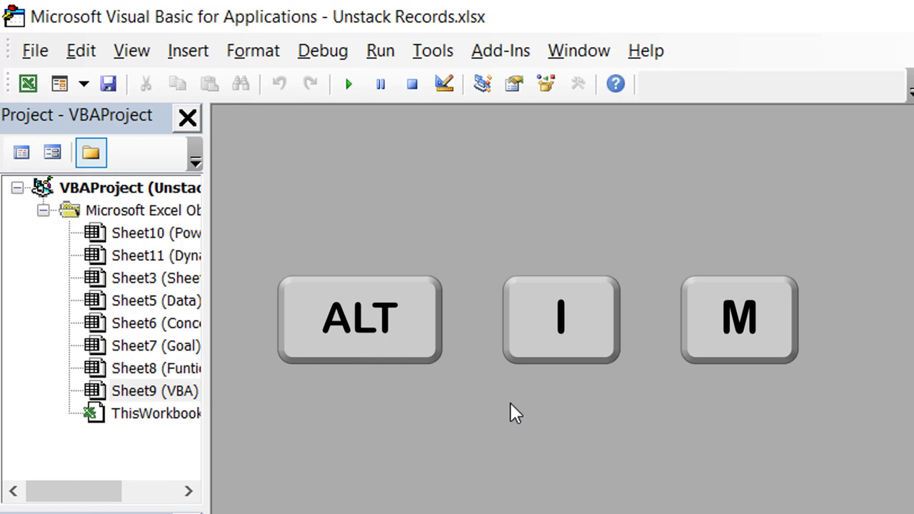
{"action": "key", "text": "alt+i"}
{"action": "key", "text": "m"}
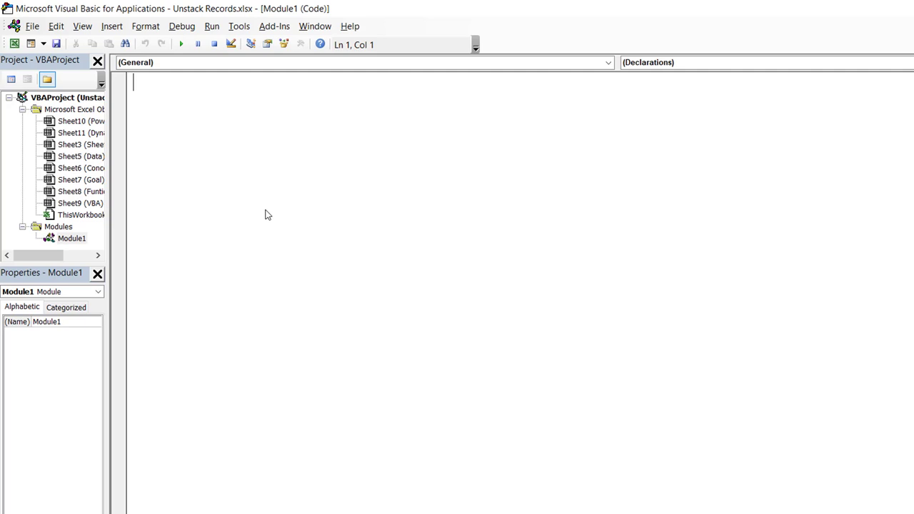
Step: Create a procedure named FixRecords with several blank lines before End Sub, ready for code on its first line
{"action": "type", "text": "sub FixRecords"}
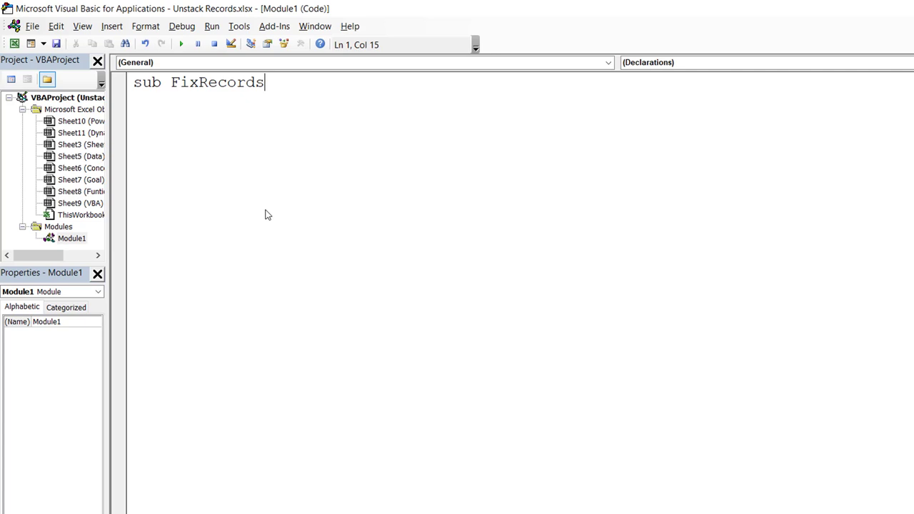
{"action": "key", "text": "Return"}
{"action": "key", "text": "Return"}
{"action": "key", "text": "Return"}
{"action": "key", "text": "Return"}
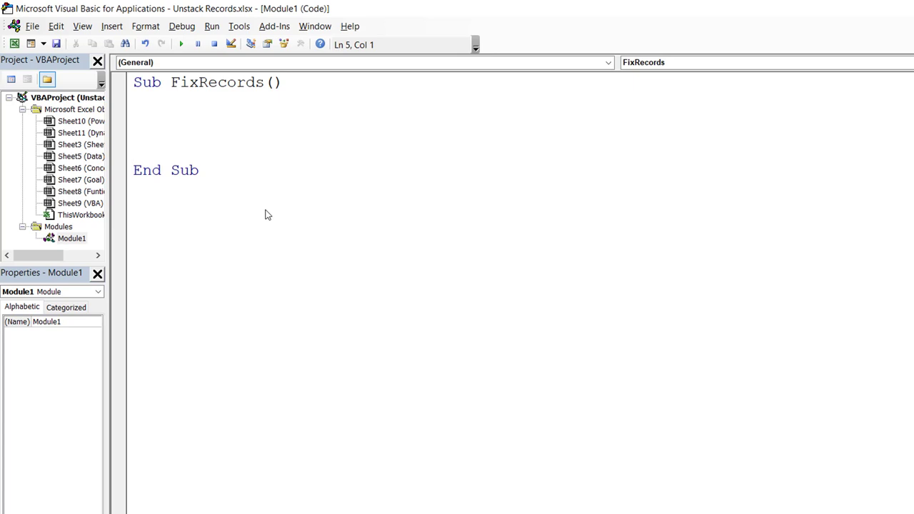
{"action": "key", "text": "Up"}
{"action": "key", "text": "Up"}
{"action": "key", "text": "Up"}
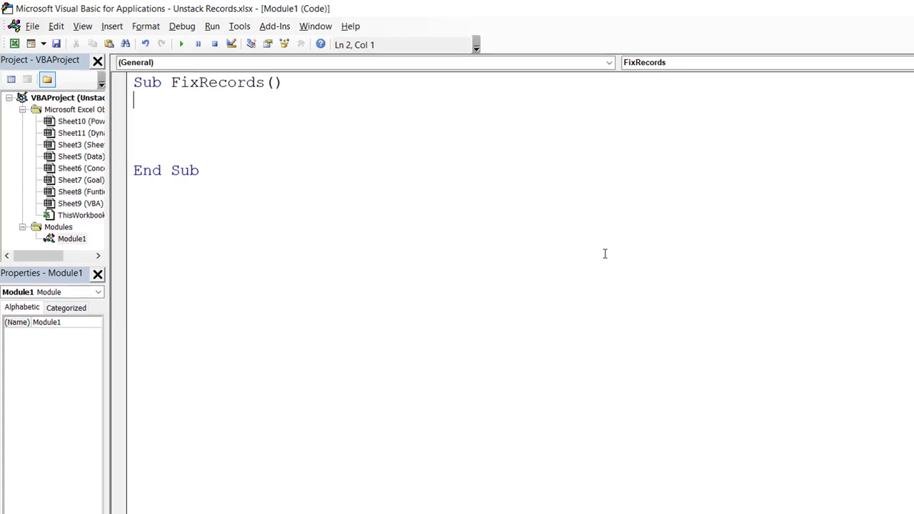
Step: Declare MyRecords, PasteCell and Loopcounter as Integer and FixRange as Range, and add MyRecords = Range("B1", Range("B1").End(xlDown)).Count
{"action": "type", "text": "Dim MyRecords As Integer Dim FixRange As Range Dim PasteCell As Integer Dim Loopcounter As Integer"}
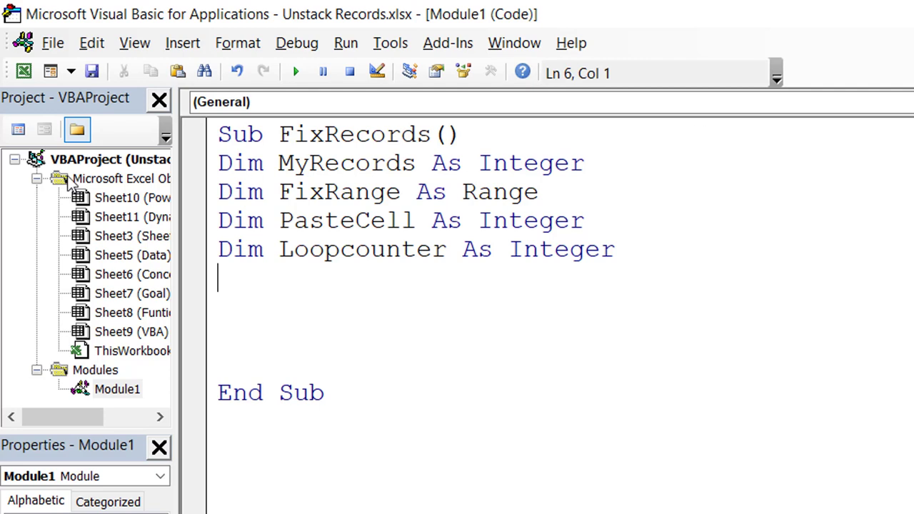
{"action": "left_click", "coordinate": [23, 72]}
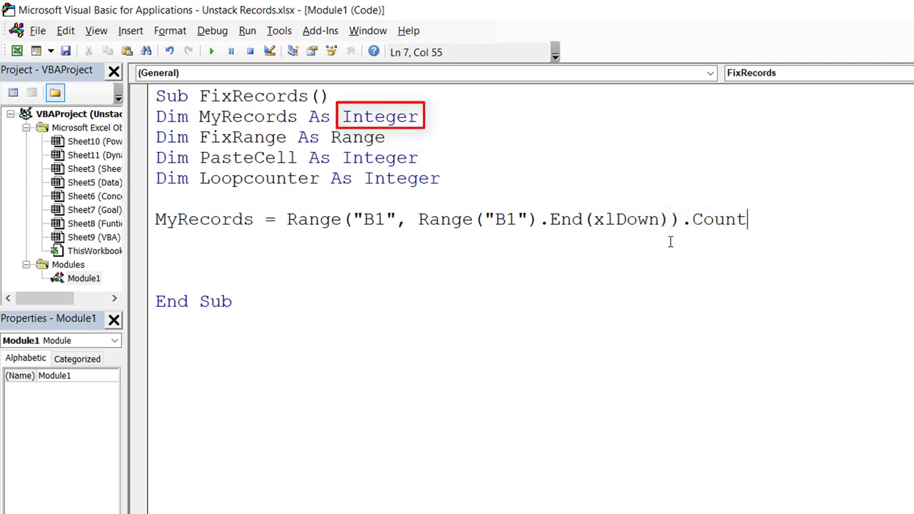
{"action": "key", "text": "Return"}
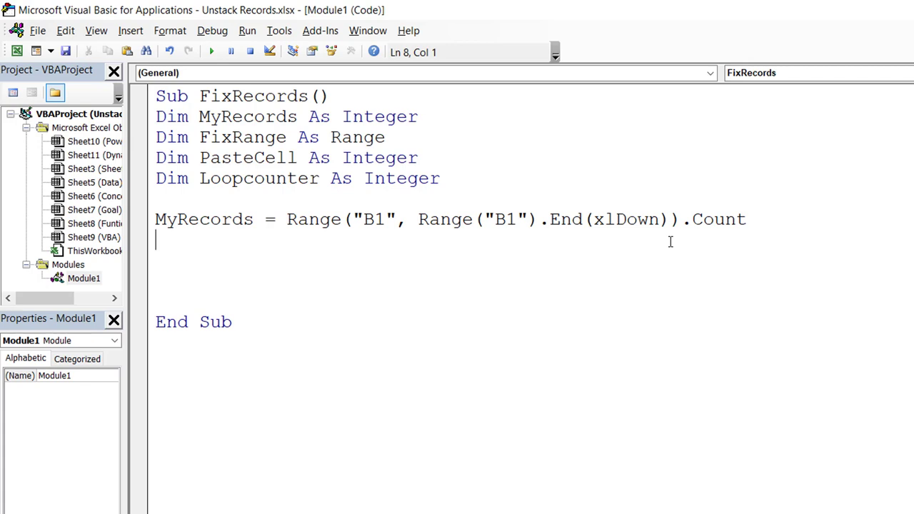
Step: Add Range("B1").Select, followed by a For Loopcounter = 1 To MyRecords Step 10 loop closed with Next Loopcounter
{"action": "type", "text": "Range(\"B1\").Select"}
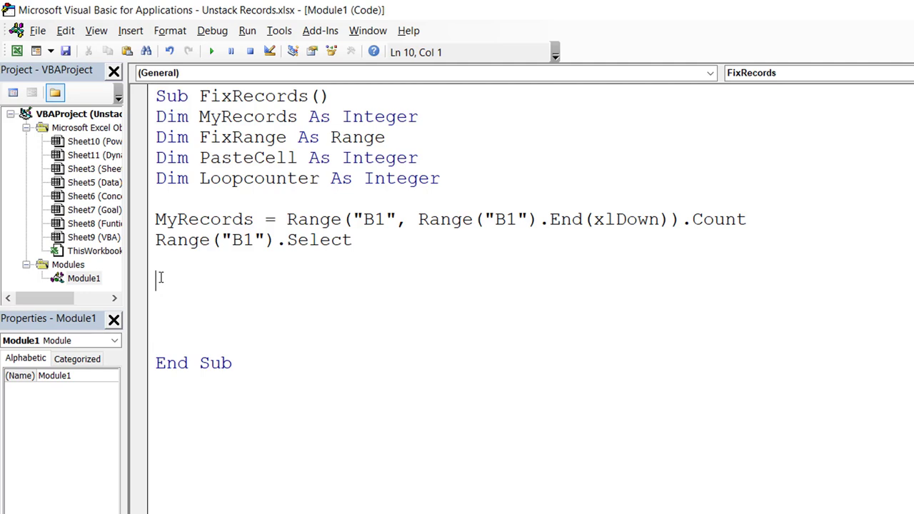
{"action": "type", "text": "For Loo"}
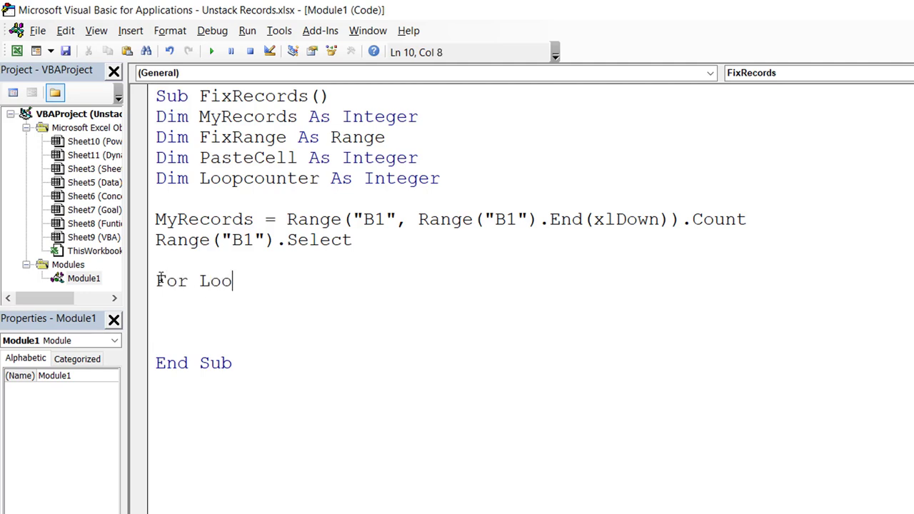
{"action": "type", "text": "pcounter=1"}
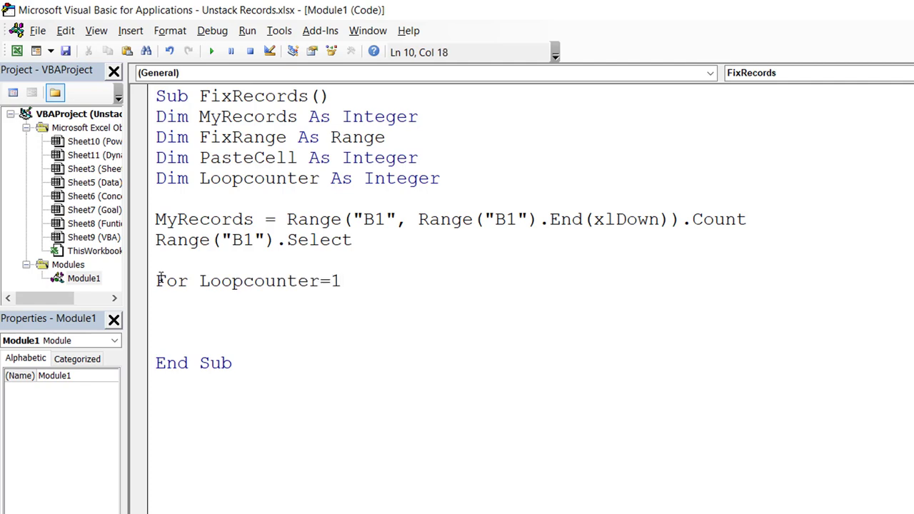
{"action": "type", "text": " To"}
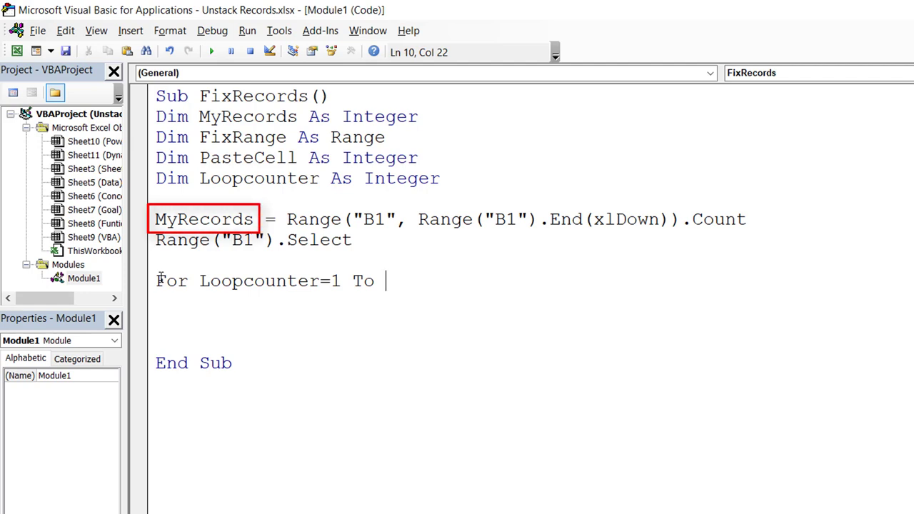
{"action": "type", "text": "MyRecords"}
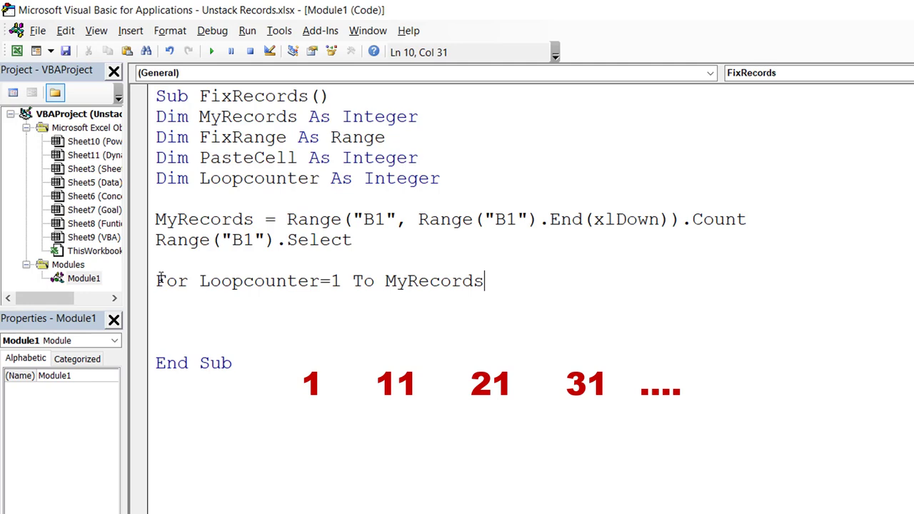
{"action": "type", "text": "step "}
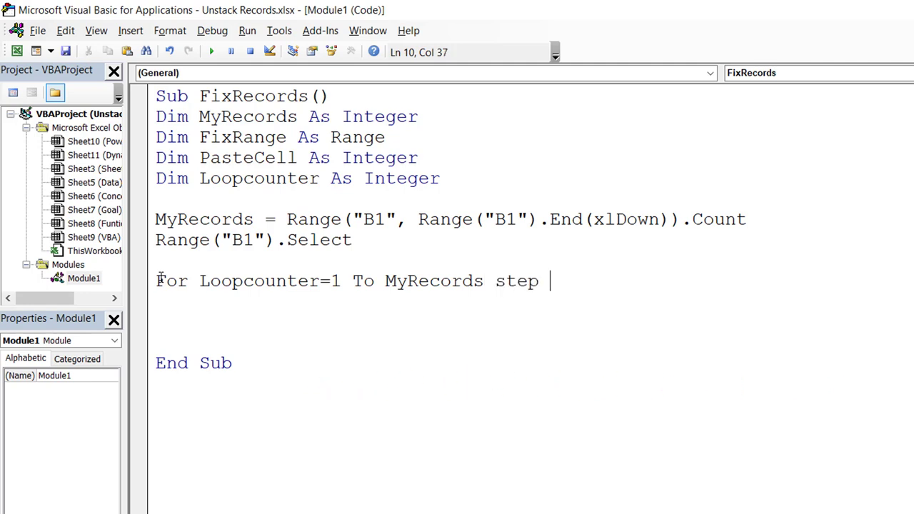
{"action": "type", "text": "10"}
{"action": "key", "text": "Return"}
{"action": "key", "text": "Return"}
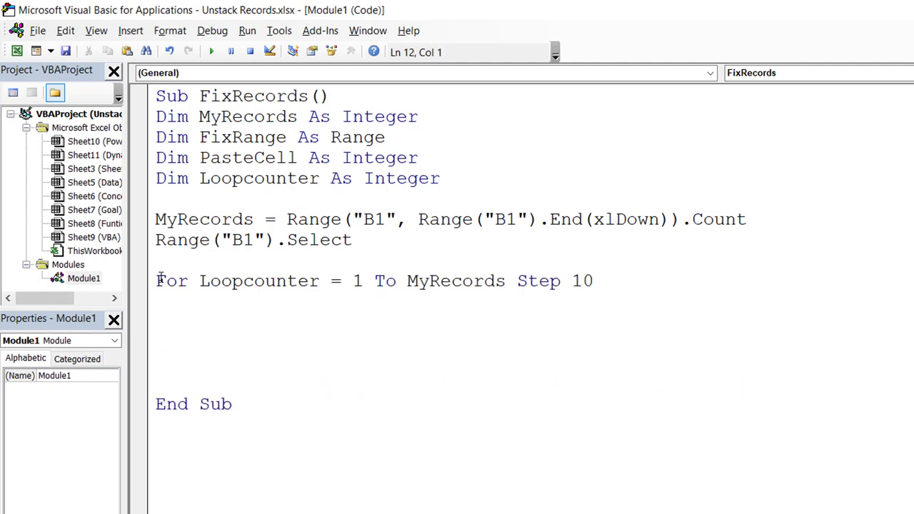
{"action": "key", "text": "Return"}
{"action": "type", "text": "Next"}
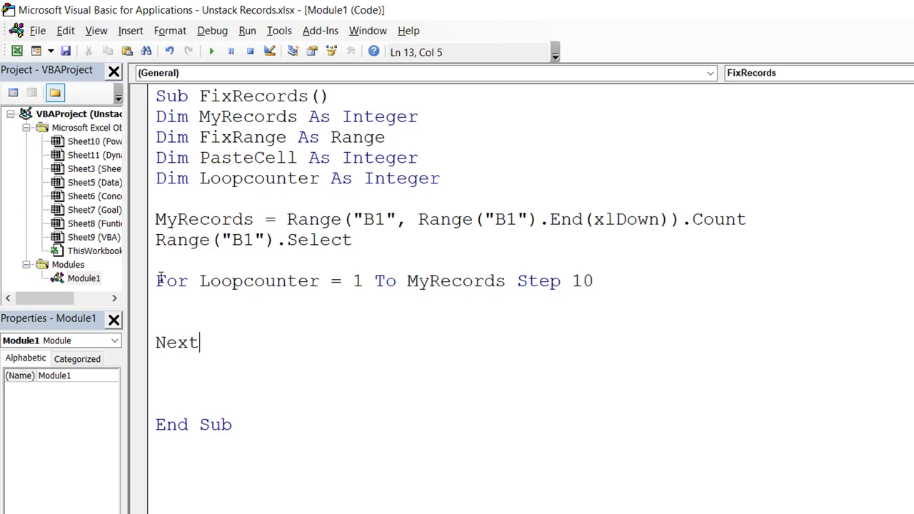
{"action": "type", "text": " Loopcounter"}
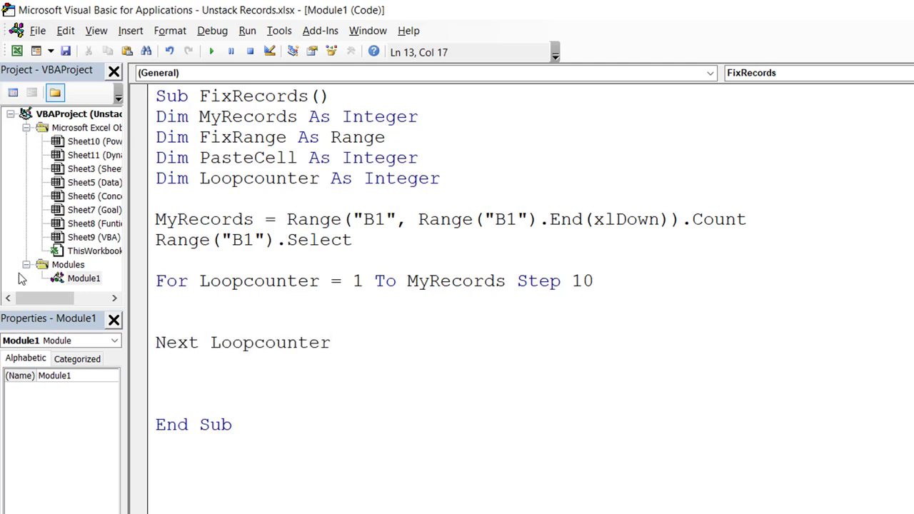
Step: Inside the loop, add Set FixRange = Range(Cells(Loopcounter, 2), Cells(Loopcounter, 2).Offset(9, 0)) and FixRange.Copy
{"action": "left_click", "coordinate": [158, 303]}
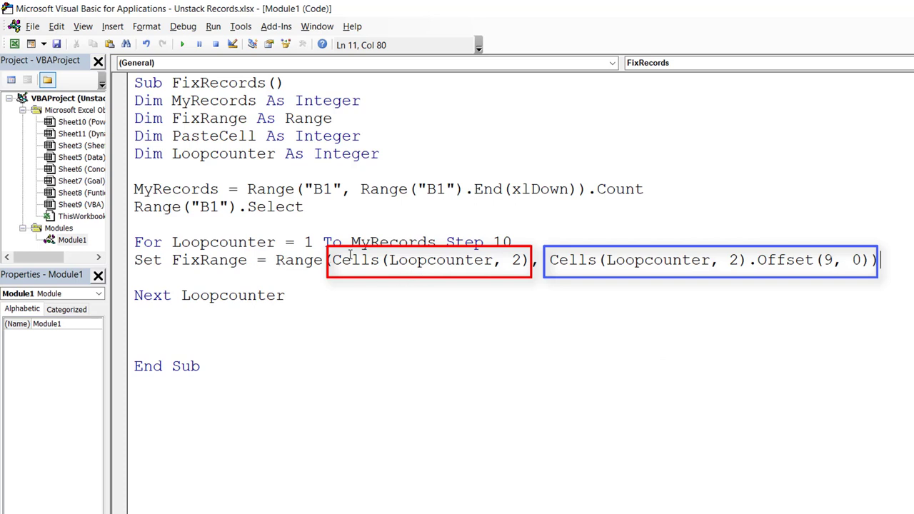
{"action": "left_click_drag", "start_coordinate": [334, 260], "coordinate": [529, 260]}
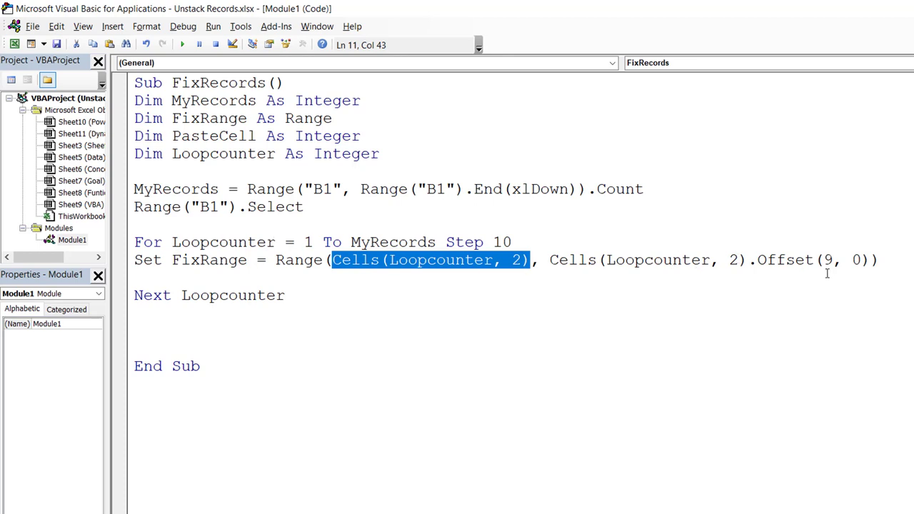
{"action": "left_click", "coordinate": [884, 259]}
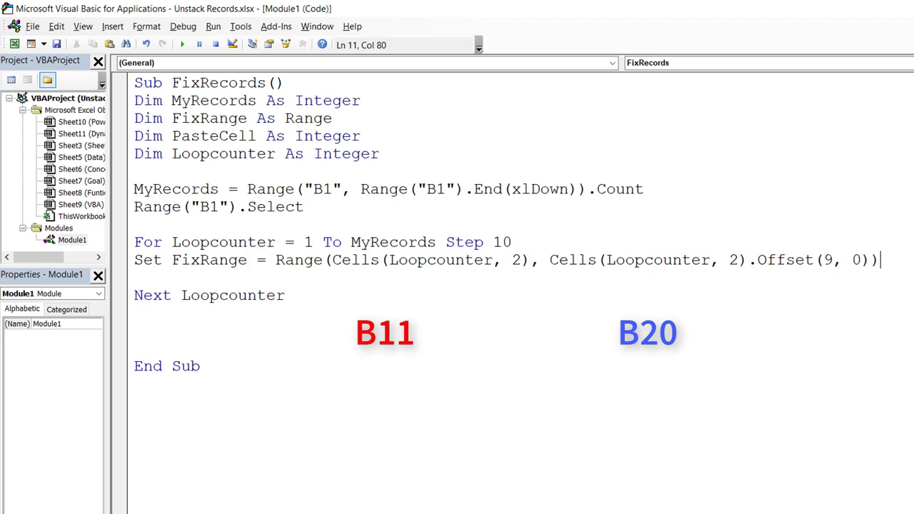
{"action": "key", "text": "Return"}
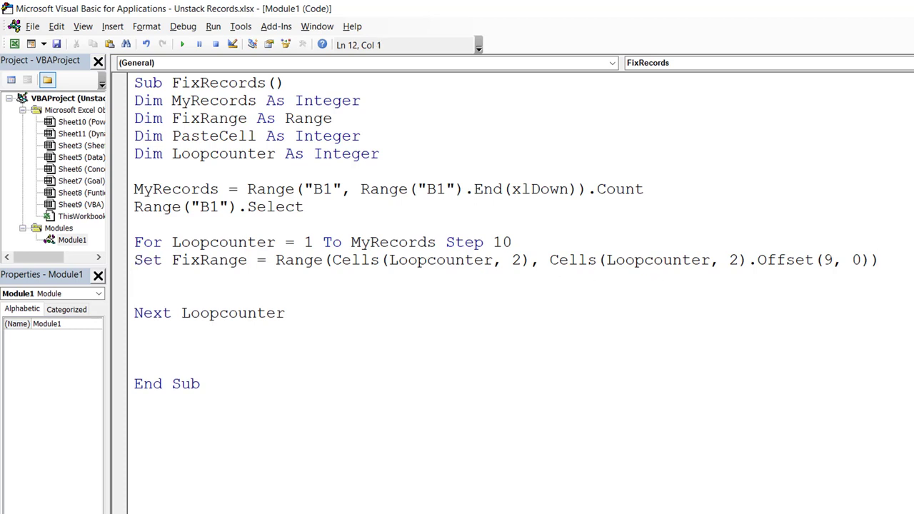
{"action": "type", "text": "FixRange"}
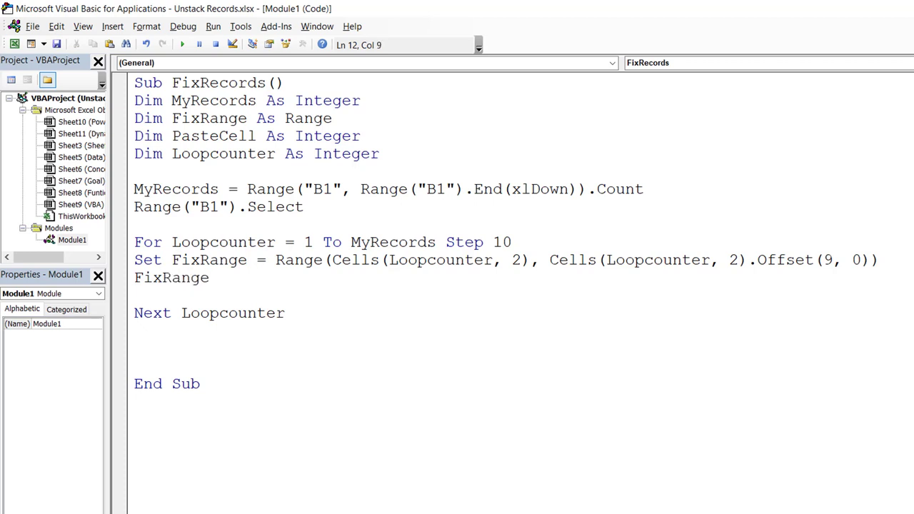
{"action": "type", "text": ".cop"}
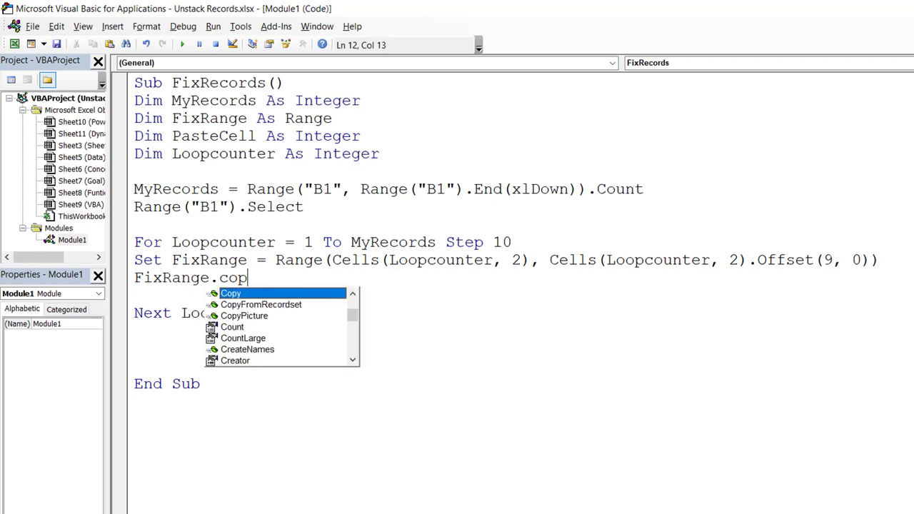
{"action": "key", "text": "Return"}
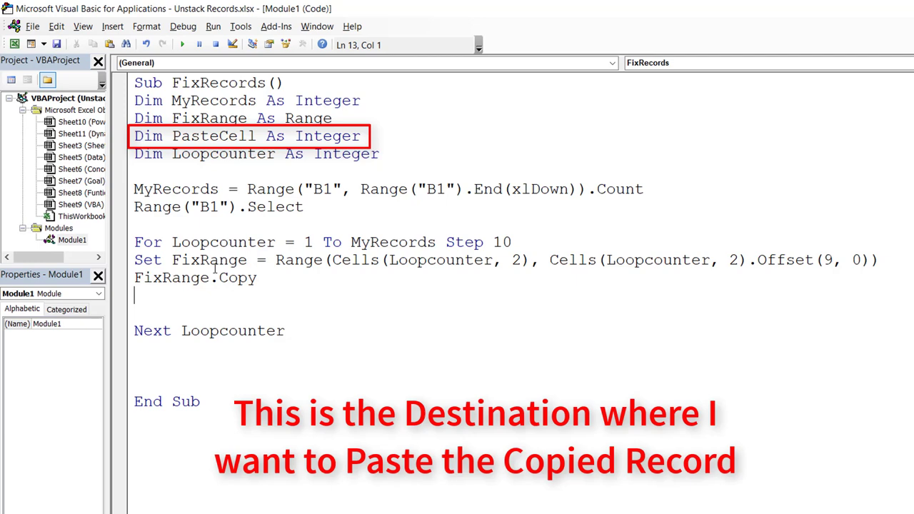
Step: Check the paste destination cells E1 to E3 in the First Name column of the VBA sheet and return to the code
{"action": "left_click", "coordinate": [15, 44]}
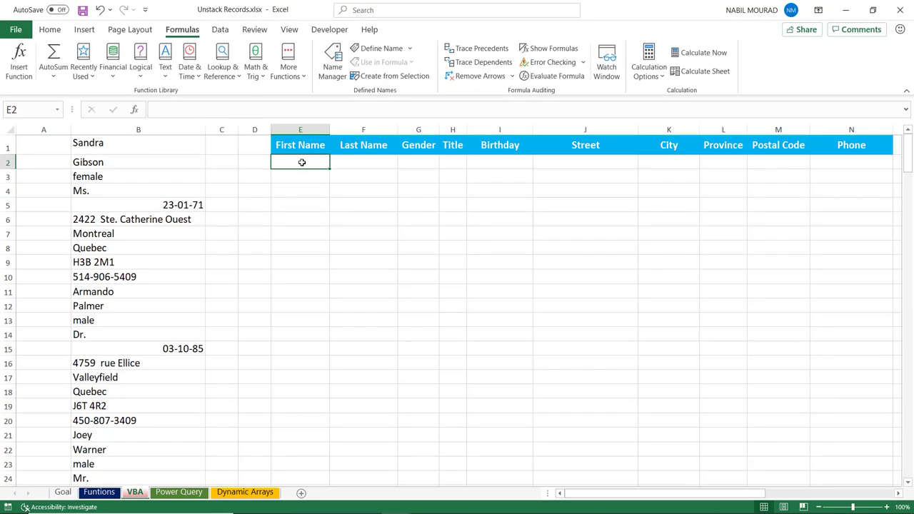
{"action": "left_click", "coordinate": [302, 179]}
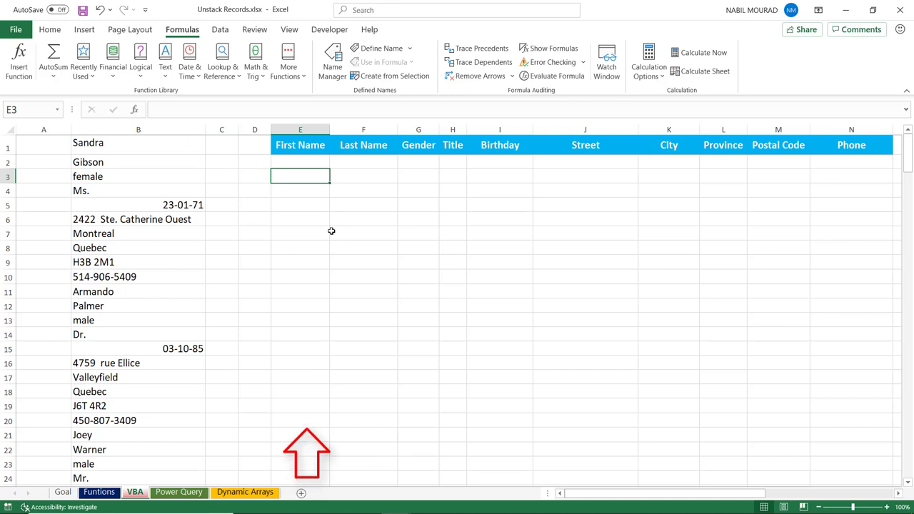
{"action": "left_click", "coordinate": [300, 145]}
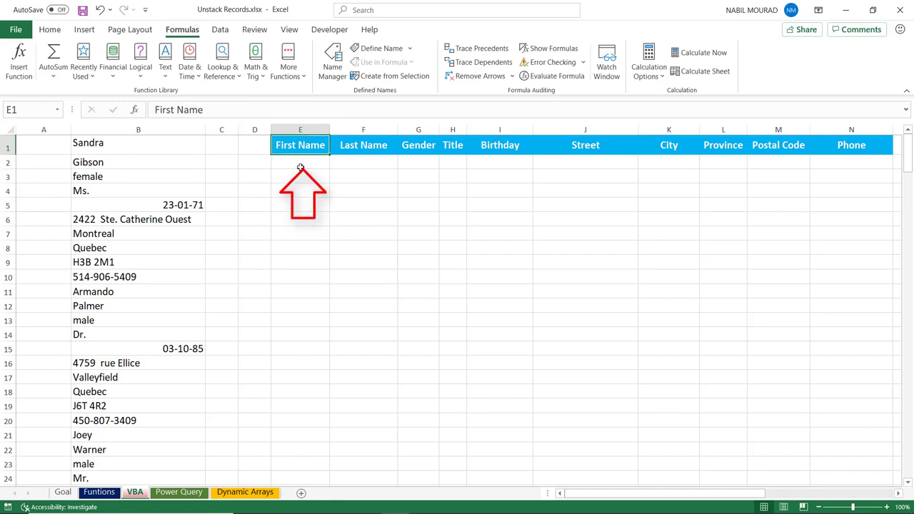
{"action": "left_click", "coordinate": [300, 164]}
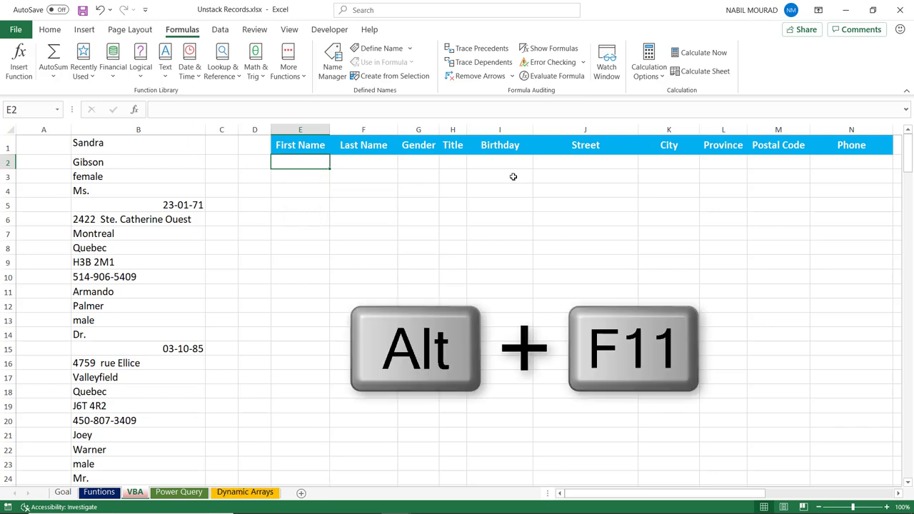
{"action": "key", "text": "alt+F11"}
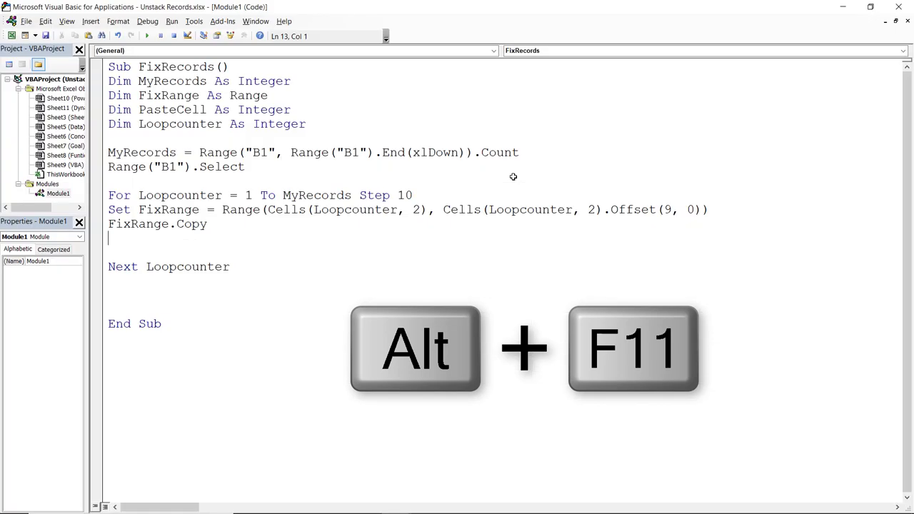
Step: Below FixRange.Copy, add PasteCell = ActiveSheet.Cells(Rows.Count, 5).End(xlUp).Row + 1
{"action": "type", "text": "Pastece"}
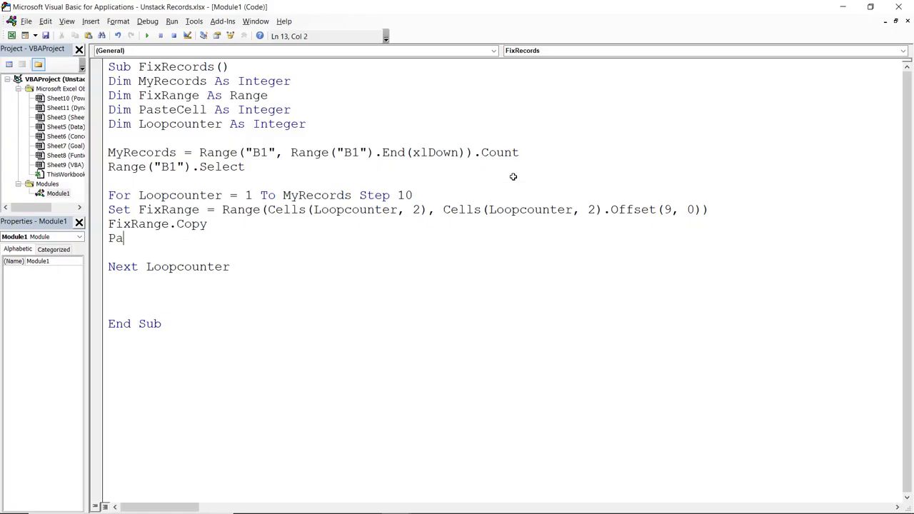
{"action": "key", "text": "BackSpace"}
{"action": "key", "text": "BackSpace"}
{"action": "type", "text": "Cell=ActiveSheet.Cells(Rows.Count, 5).End(xlUp).Row + 1"}
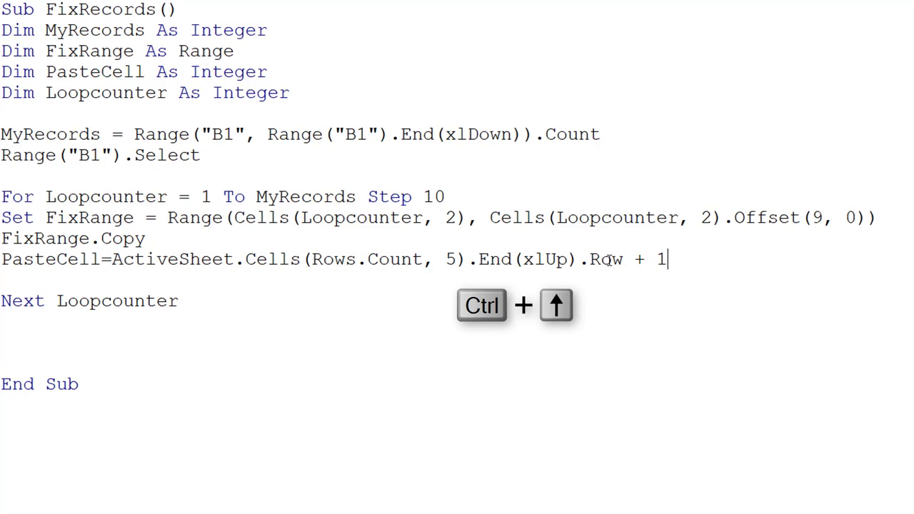
{"action": "key", "text": "Down"}
{"action": "key", "text": "Up"}
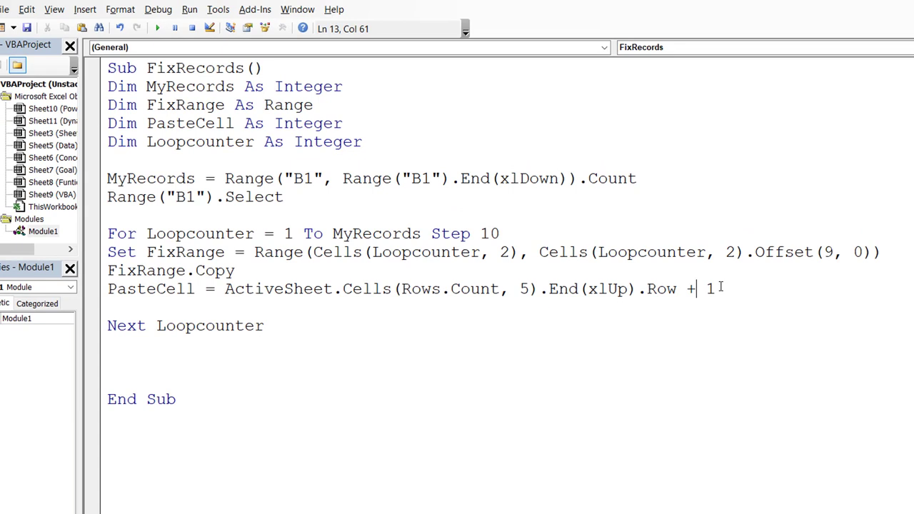
{"action": "left_click", "coordinate": [722, 288]}
{"action": "key", "text": "Return"}
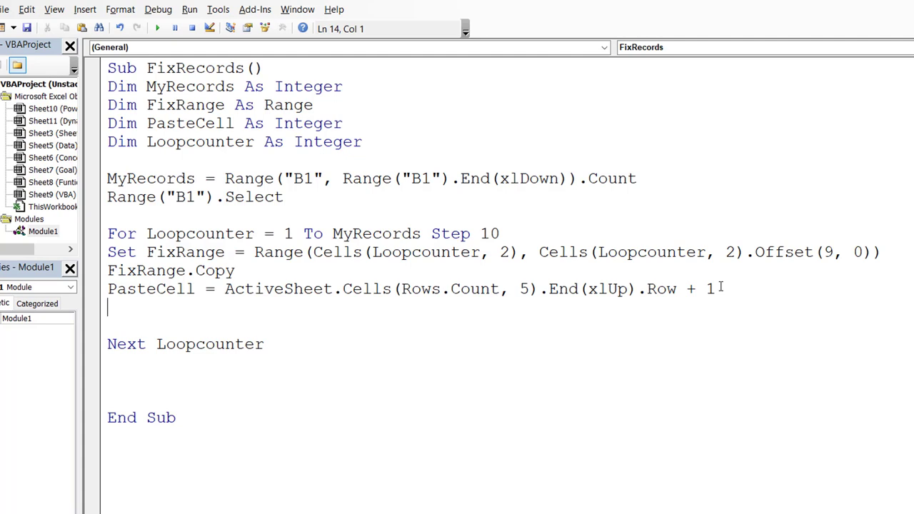
Step: Below the PasteCell assignment, add Cells(PasteCell, 5).PasteSpecial Paste:=xlPasteAll, Operation:=xlNone, SkipBlanks:=False, Transpose:=True
{"action": "type", "text": "Cells("}
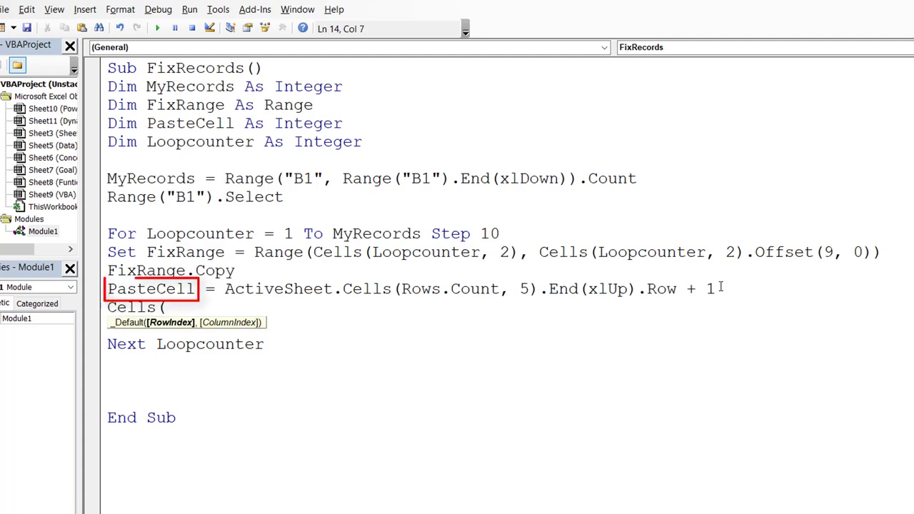
{"action": "type", "text": "Pastece"}
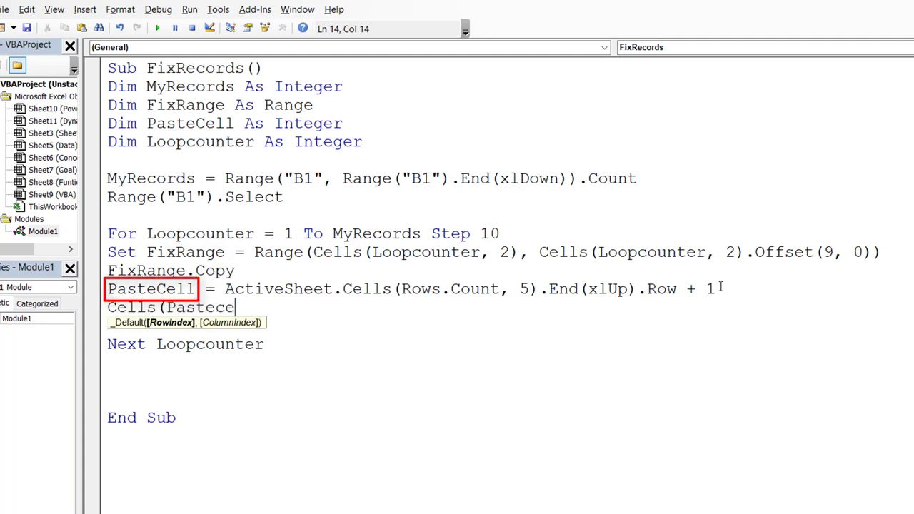
{"action": "type", "text": "ll,"}
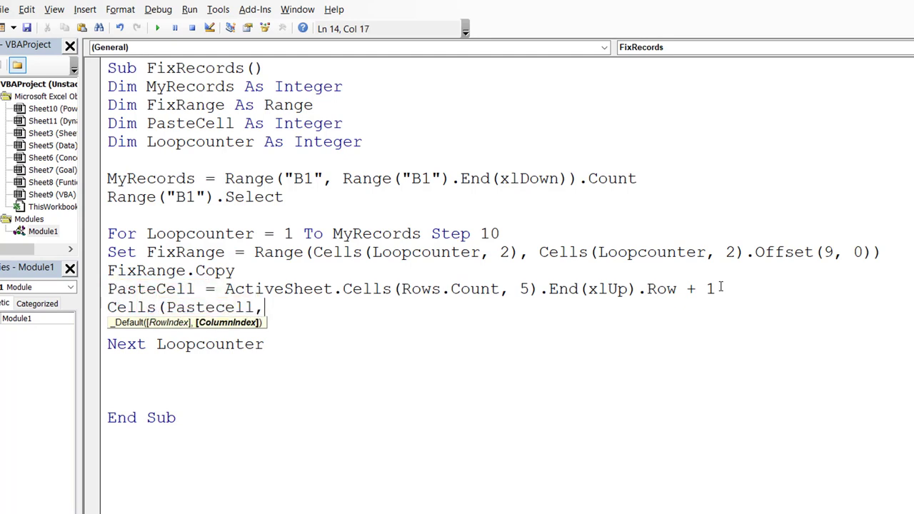
{"action": "type", "text": "5)."}
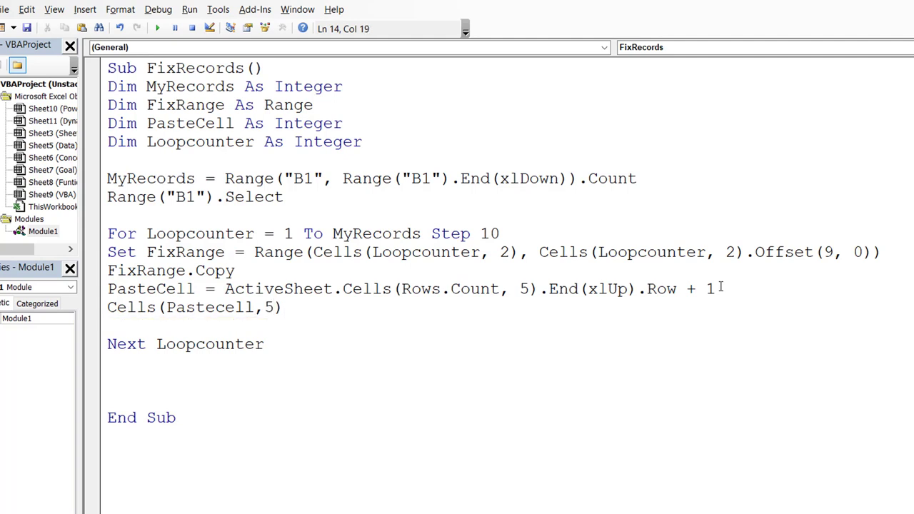
{"action": "type", "text": "Pastespecial"}
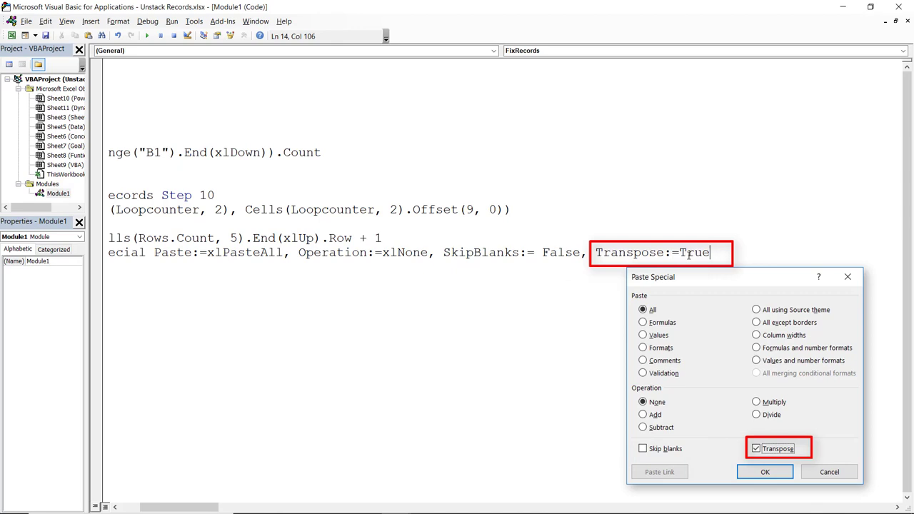
{"action": "key", "text": "Return"}
{"action": "key", "text": "Delete"}
Step: Add Range("E2").Select on the line directly after Next Loopcounter
{"action": "left_click", "coordinate": [115, 301]}
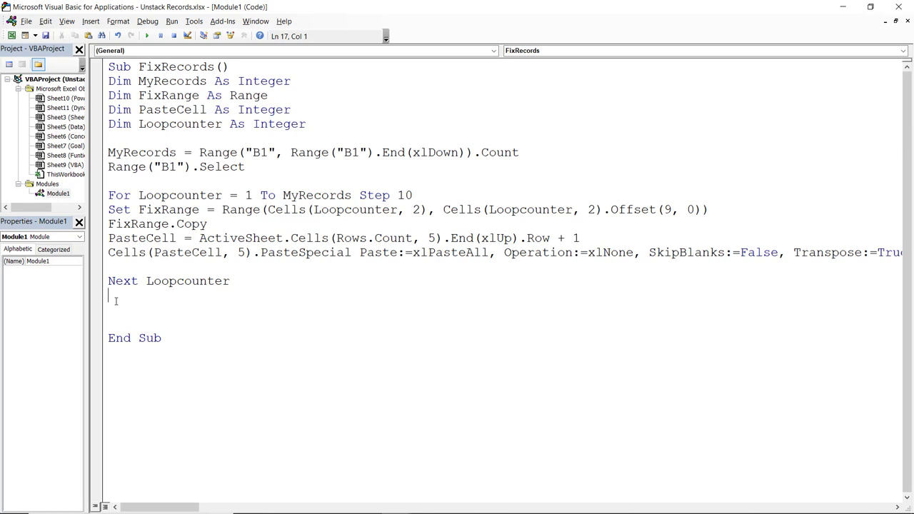
{"action": "type", "text": "Range('E2\").Select"}
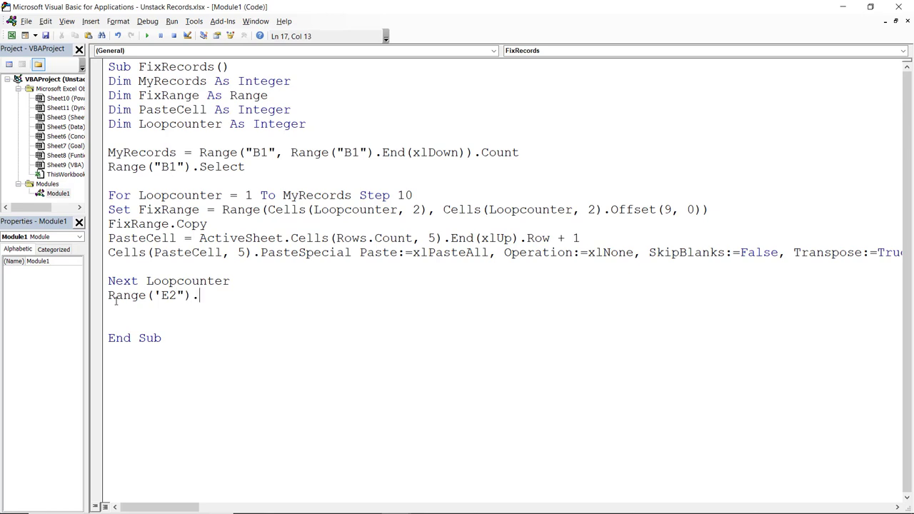
{"action": "key", "text": "Return"}
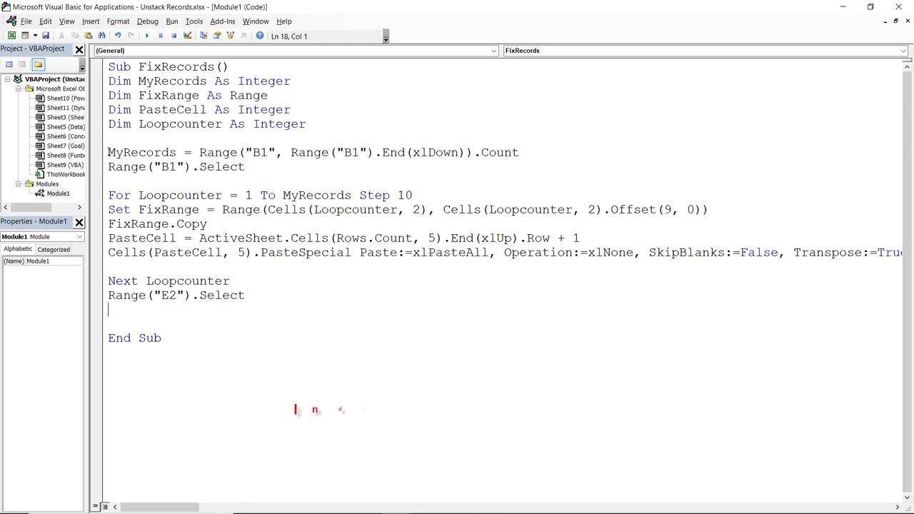
Step: Indent the MyRecords assignment, the Range("B1").Select line and the whole For…Next block by one level
{"action": "left_click_drag", "start_coordinate": [108, 152], "coordinate": [249, 172]}
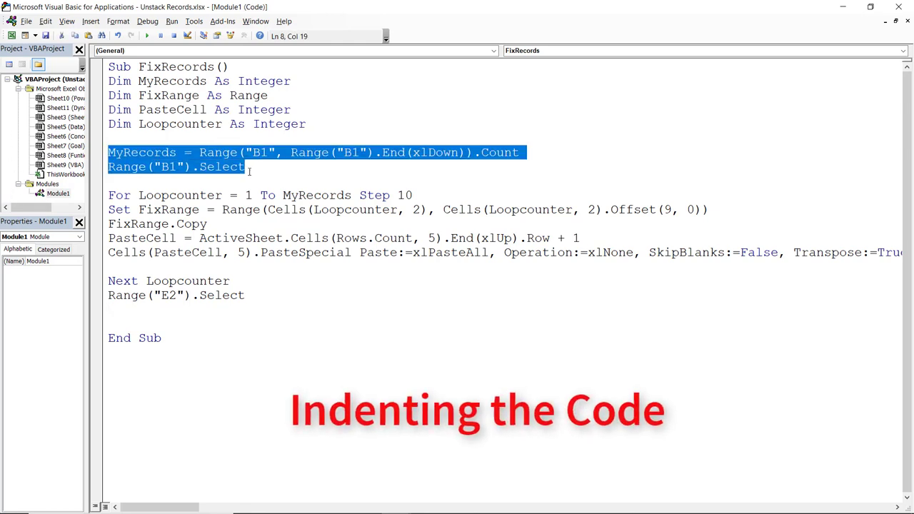
{"action": "key", "text": "Tab"}
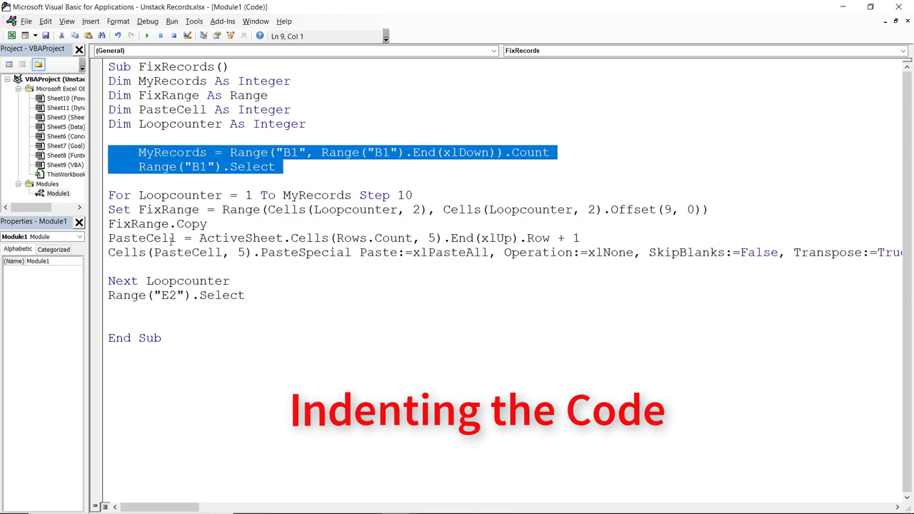
{"action": "left_click_drag", "start_coordinate": [109, 195], "coordinate": [253, 285]}
{"action": "key", "text": "Tab"}
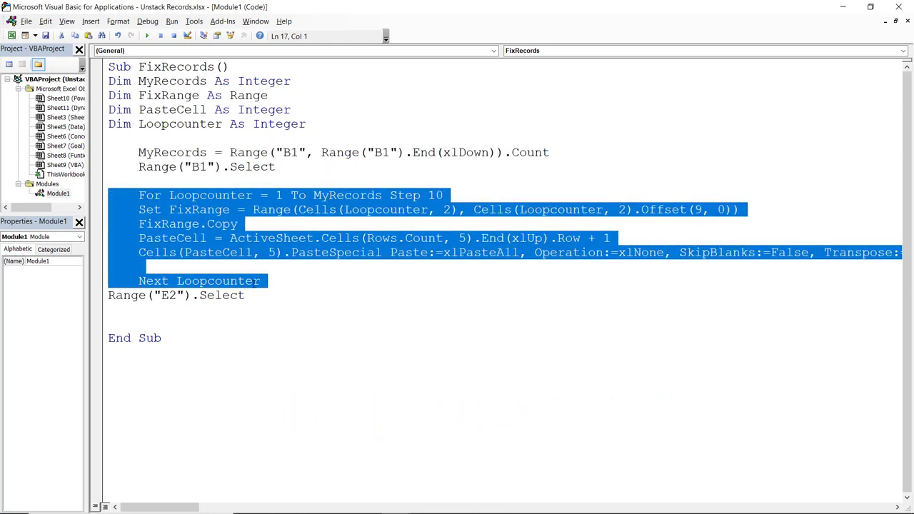
Step: Indent the four statements inside the For loop one further level and delete the blank lines above End Sub
{"action": "left_click", "coordinate": [133, 210]}
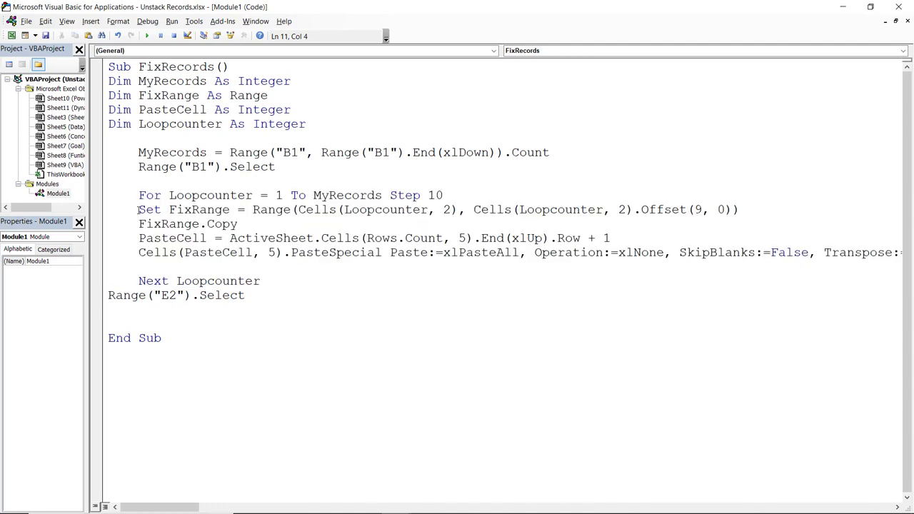
{"action": "left_click_drag", "start_coordinate": [139, 210], "coordinate": [453, 265]}
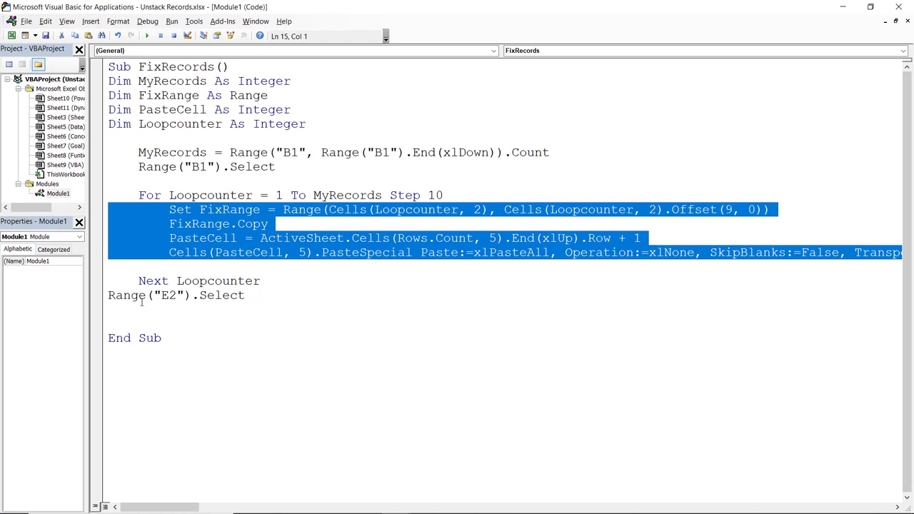
{"action": "left_click_drag", "start_coordinate": [112, 315], "coordinate": [111, 335]}
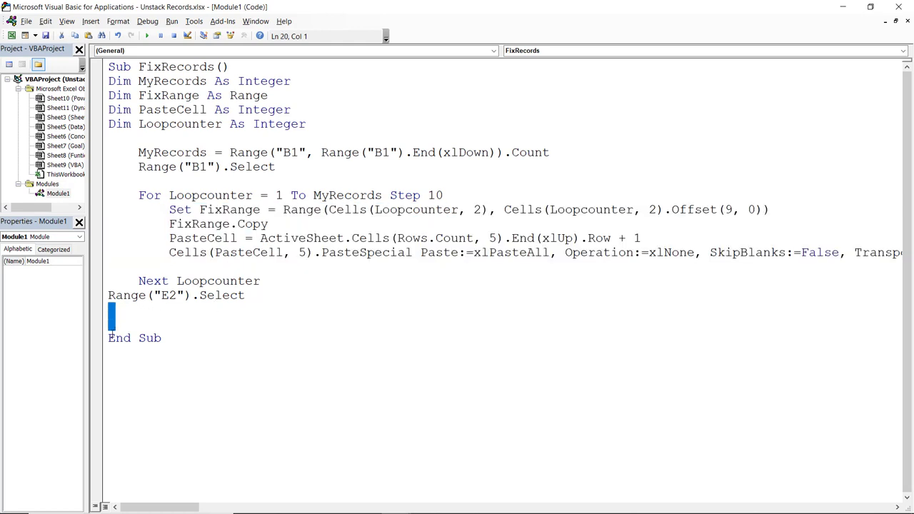
{"action": "key", "text": "Delete"}
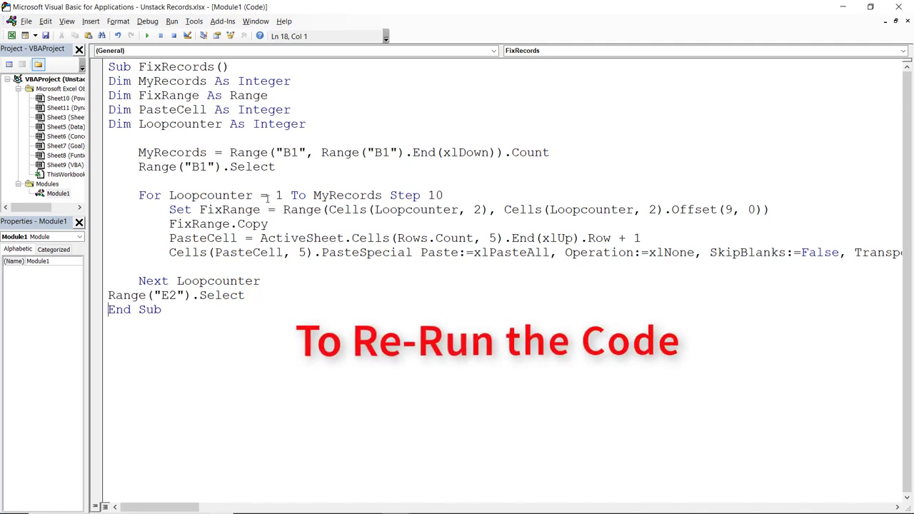
Step: View the empty table on the VBA sheet, return to the code and add Range("E2").Resize(200, 10).ClearContents above the MyRecords assignment
{"action": "left_click", "coordinate": [12, 35]}
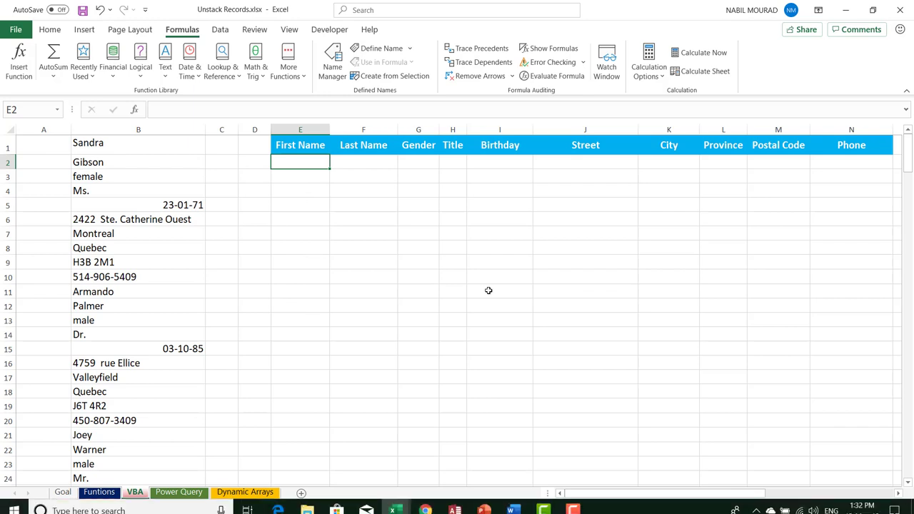
{"action": "key", "text": "alt+F11"}
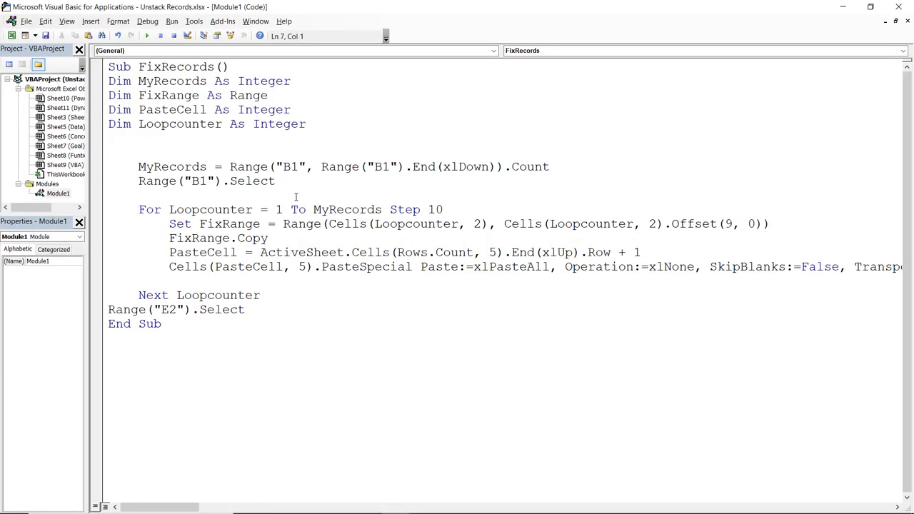
{"action": "type", "text": "Range(\"E2\"). Resize(200,10).ClearContents"}
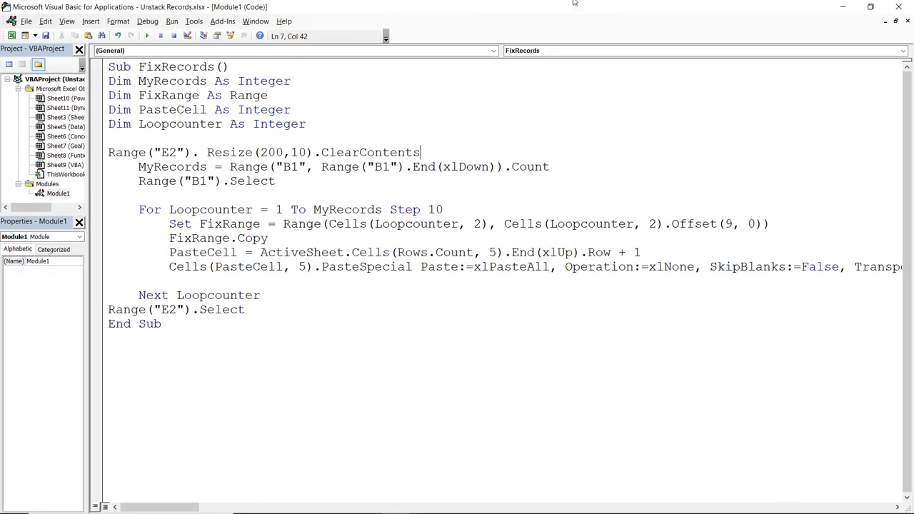
Step: Shrink the code editor so the sheet shows behind it, and step through FixRecords past the MyRecords assignment, checking the variable's value
{"action": "double_click", "coordinate": [774, 10]}
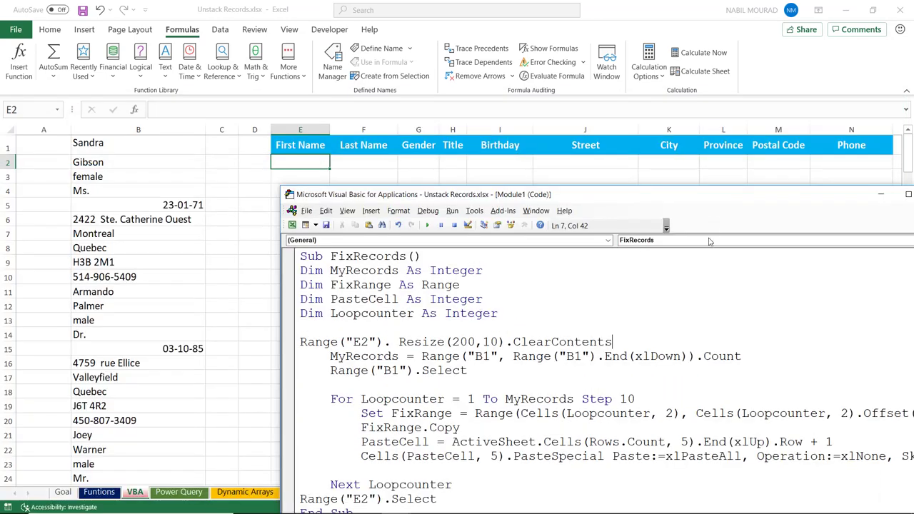
{"action": "left_click", "coordinate": [370, 258]}
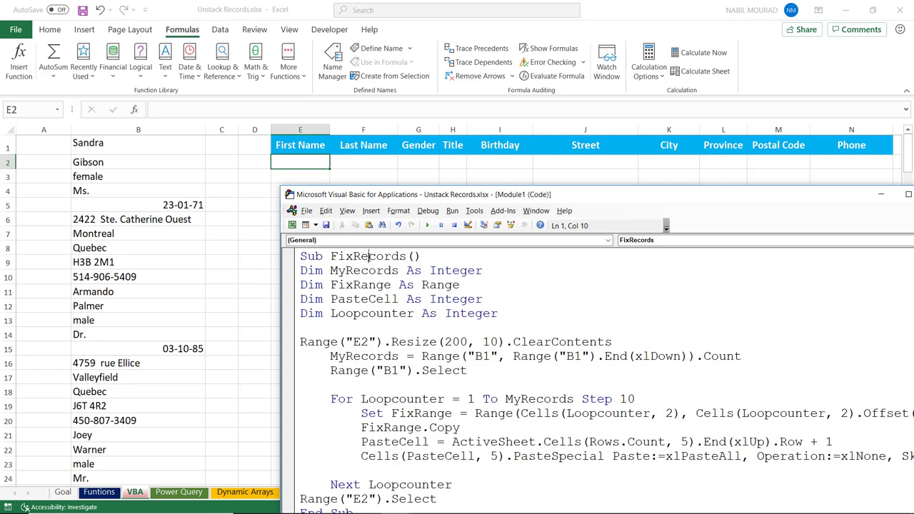
{"action": "key", "text": "F8"}
{"action": "key", "text": "F8"}
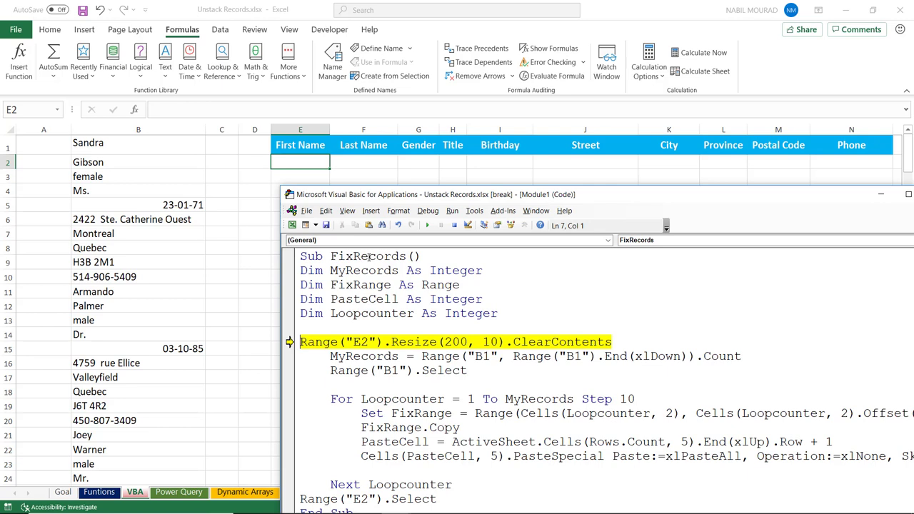
{"action": "key", "text": "F8"}
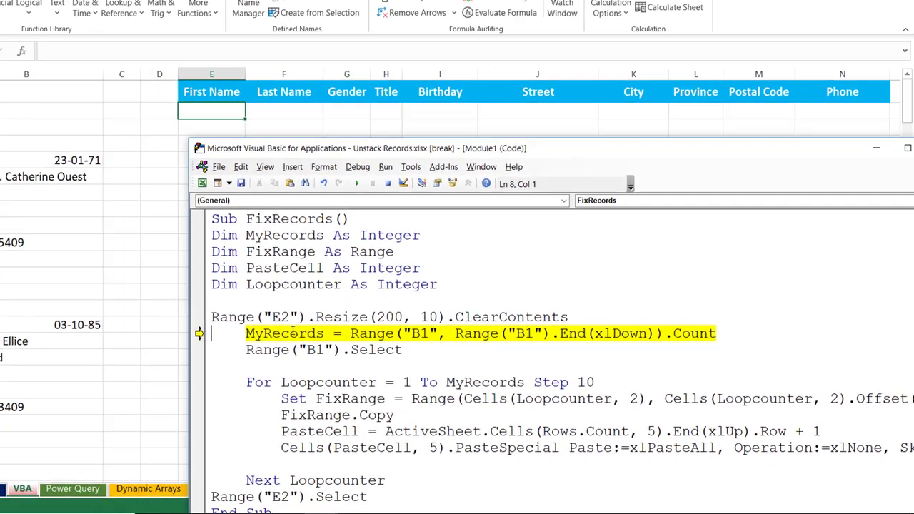
{"action": "mouse_move", "coordinate": [293, 332]}
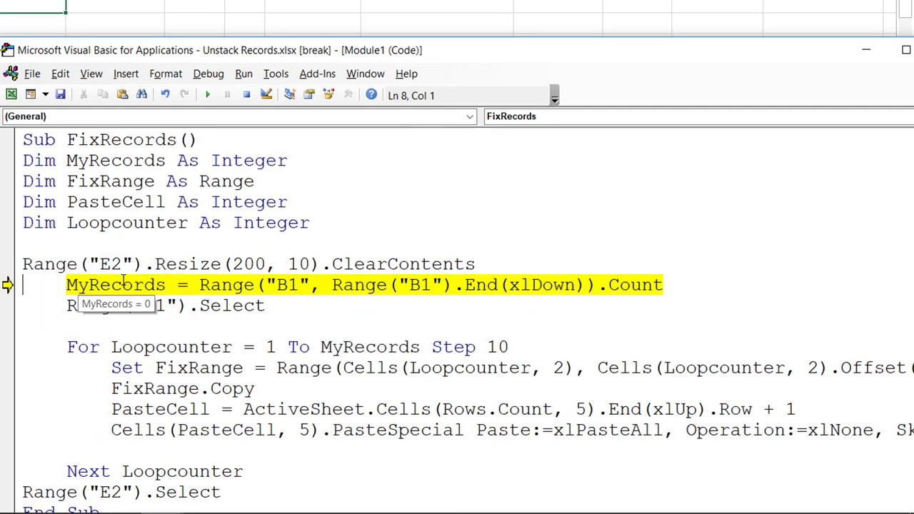
{"action": "key", "text": "F8"}
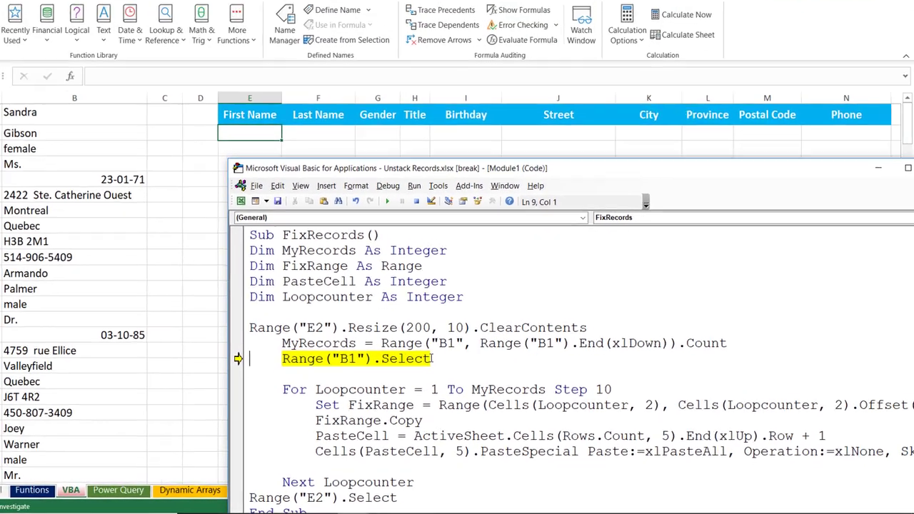
Step: Step through selecting B1, entering the loop, setting FixRange and copying the first record
{"action": "key", "text": "F8"}
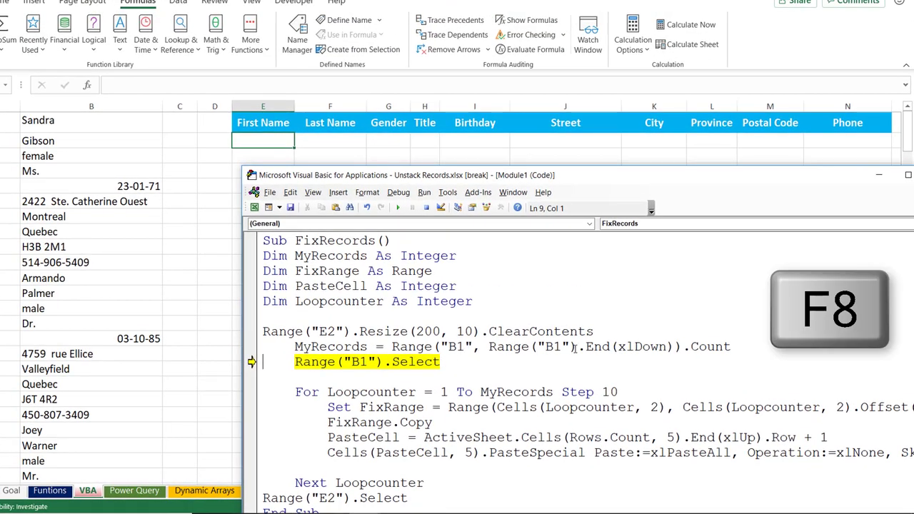
{"action": "key", "text": "F8"}
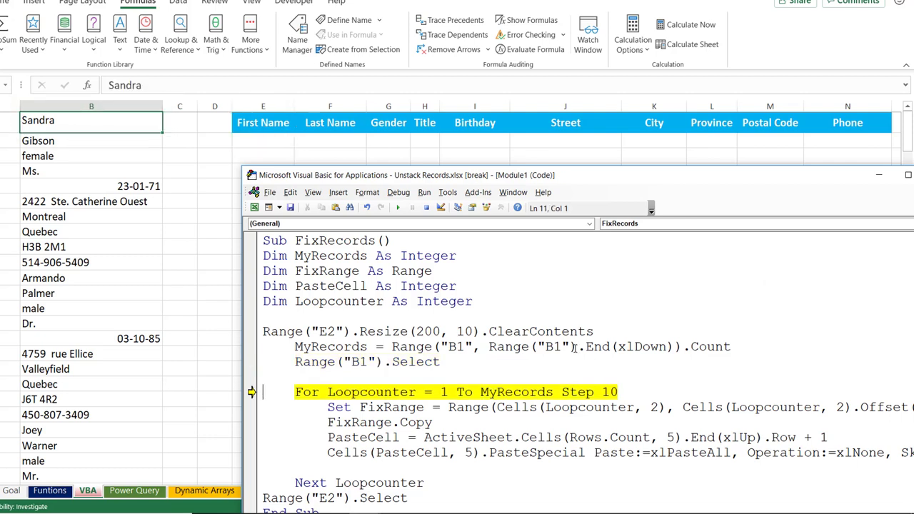
{"action": "key", "text": "F8"}
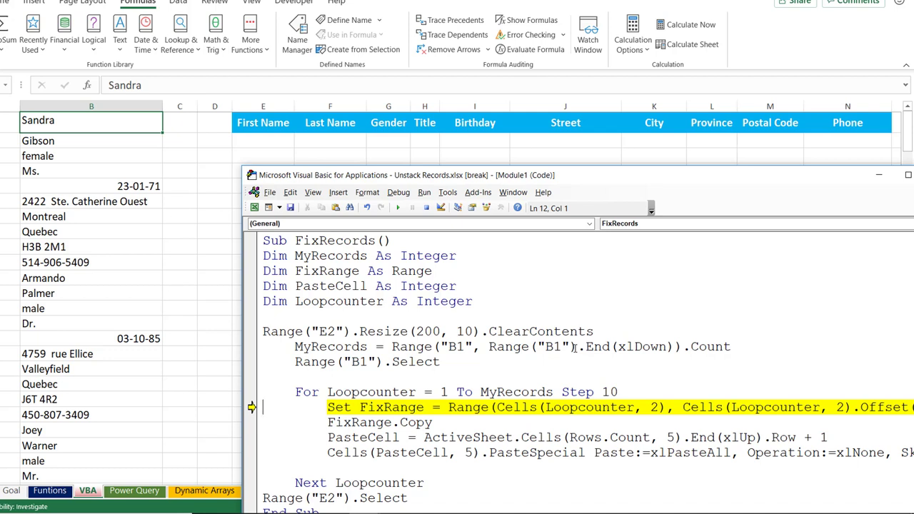
{"action": "key", "text": "F8"}
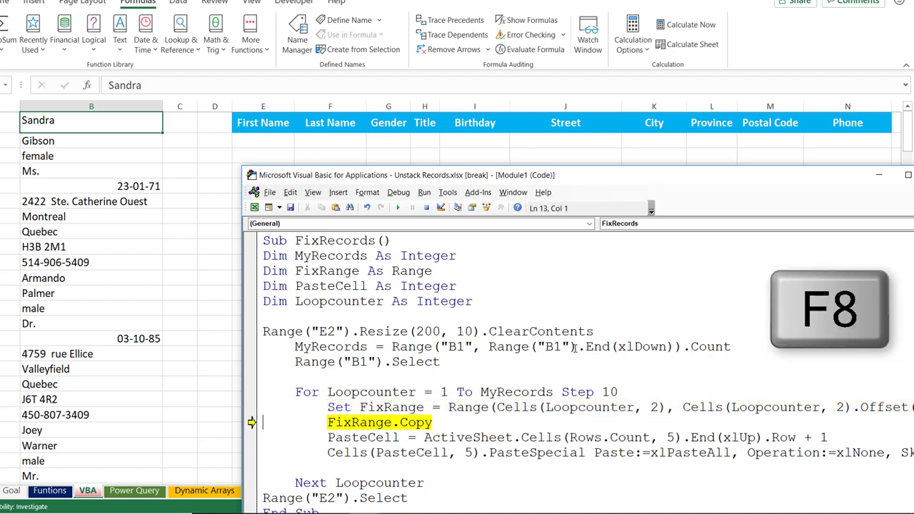
{"action": "key", "text": "F8"}
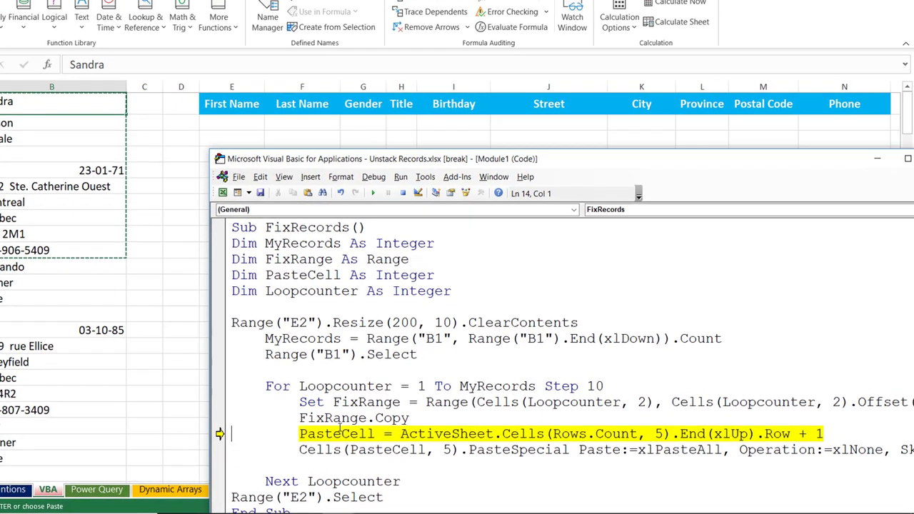
Step: Check PasteCell's value, step through its assignment and the PasteSpecial line, and move the editor clear of the First Name column
{"action": "mouse_move", "coordinate": [367, 433]}
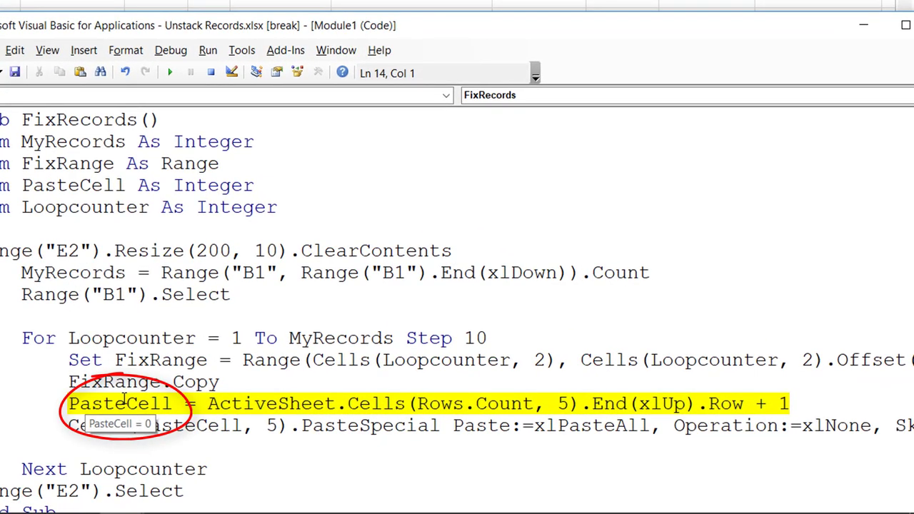
{"action": "key", "text": "F8"}
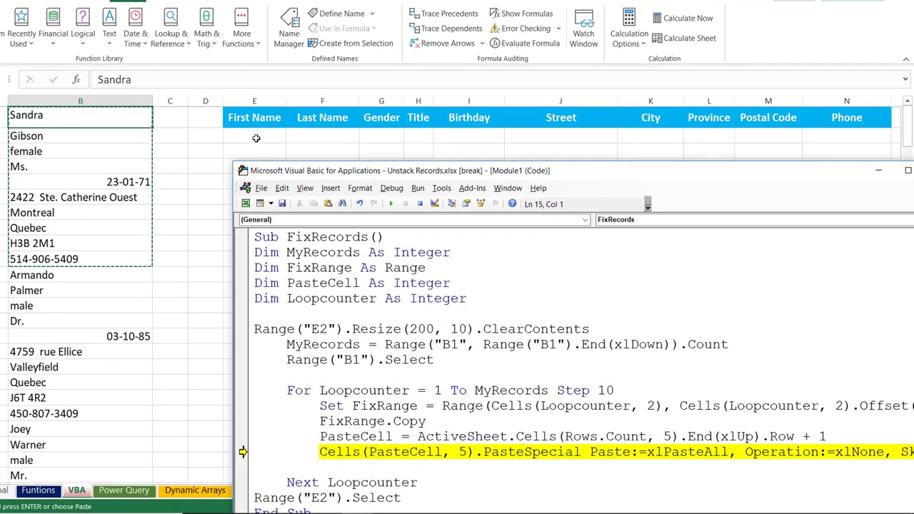
{"action": "left_click_drag", "start_coordinate": [569, 172], "coordinate": [674, 9]}
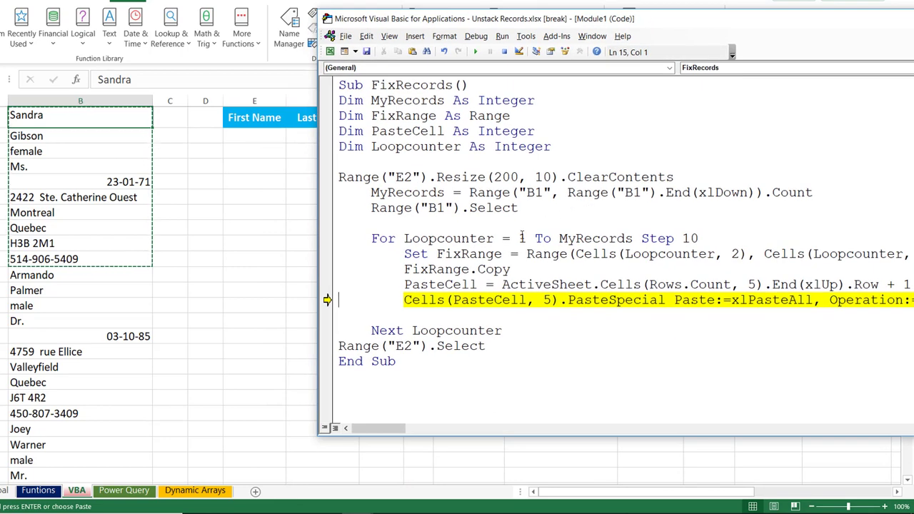
{"action": "mouse_move", "coordinate": [465, 301]}
{"action": "key", "text": "F8"}
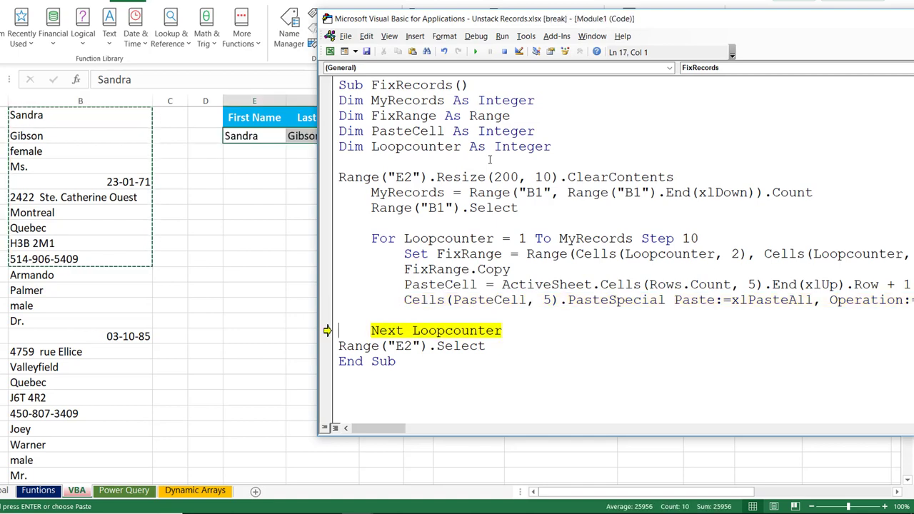
Step: Step past Next Loopcounter into the second pass and inspect the value of Loopcounter
{"action": "key", "text": "F8"}
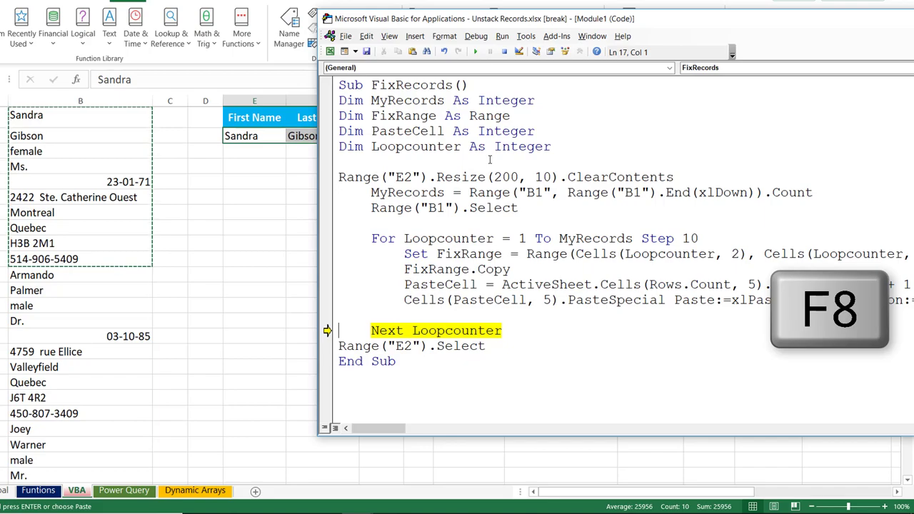
{"action": "key", "text": "F8"}
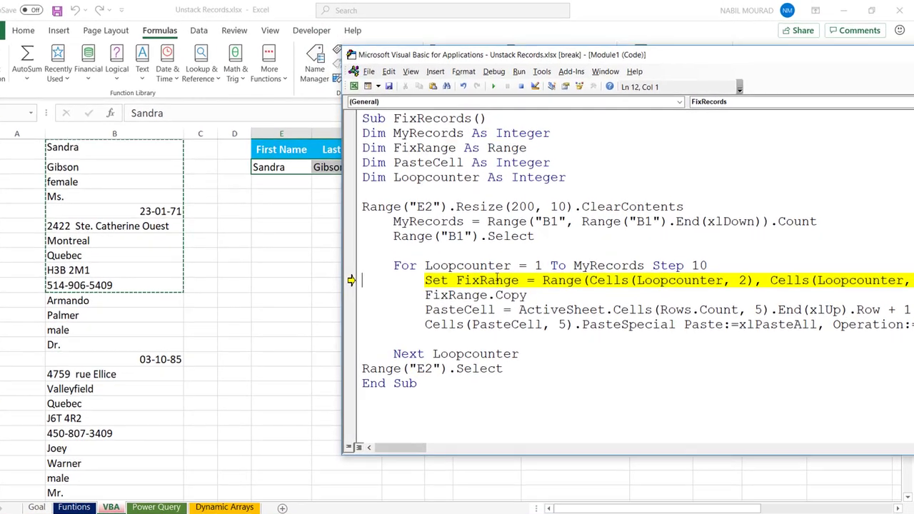
{"action": "mouse_move", "coordinate": [509, 259]}
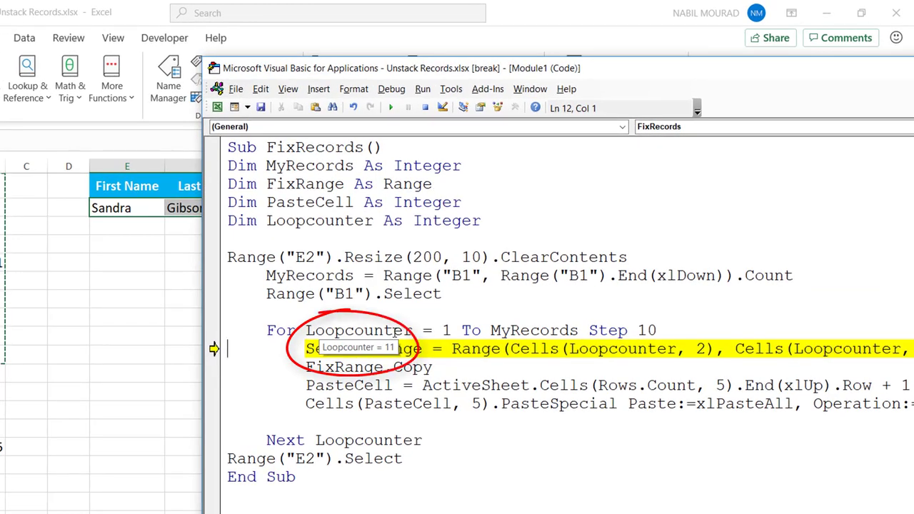
{"action": "mouse_move", "coordinate": [522, 350]}
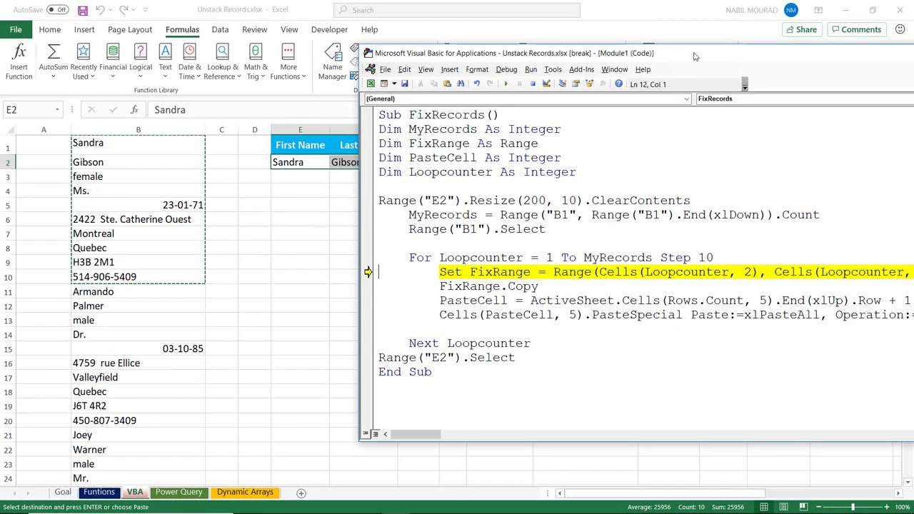
Step: Step through copying and pasting the second record into row 3, and run the rest of FixRecords without stepping
{"action": "left_click_drag", "start_coordinate": [695, 56], "coordinate": [679, 57]}
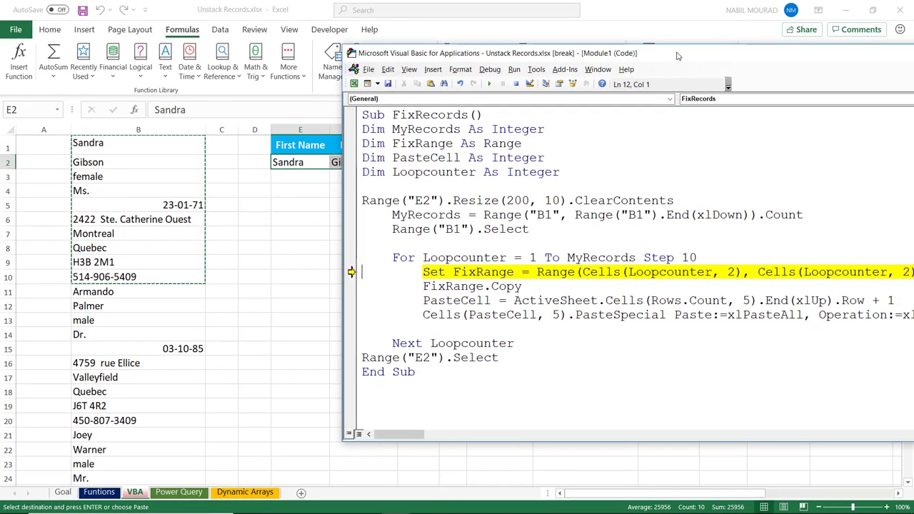
{"action": "key", "text": "F8"}
{"action": "key", "text": "F8"}
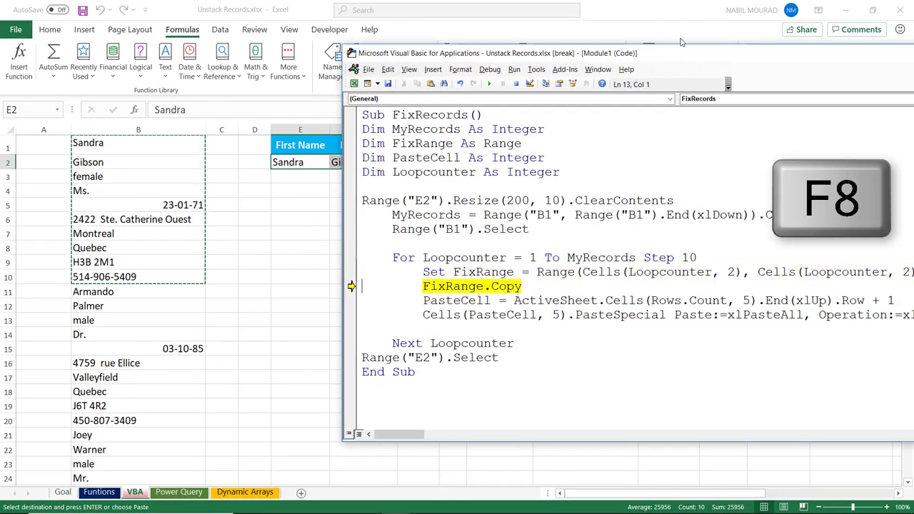
{"action": "key", "text": "F8"}
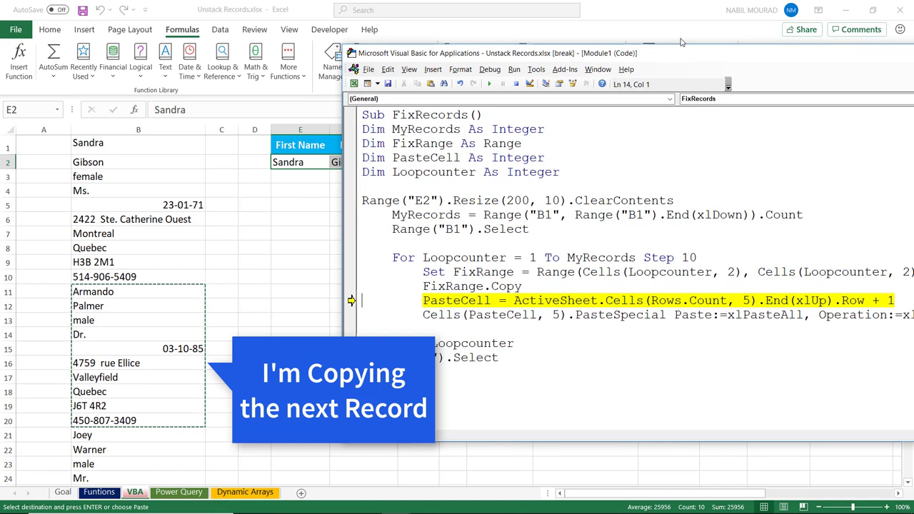
{"action": "key", "text": "F8"}
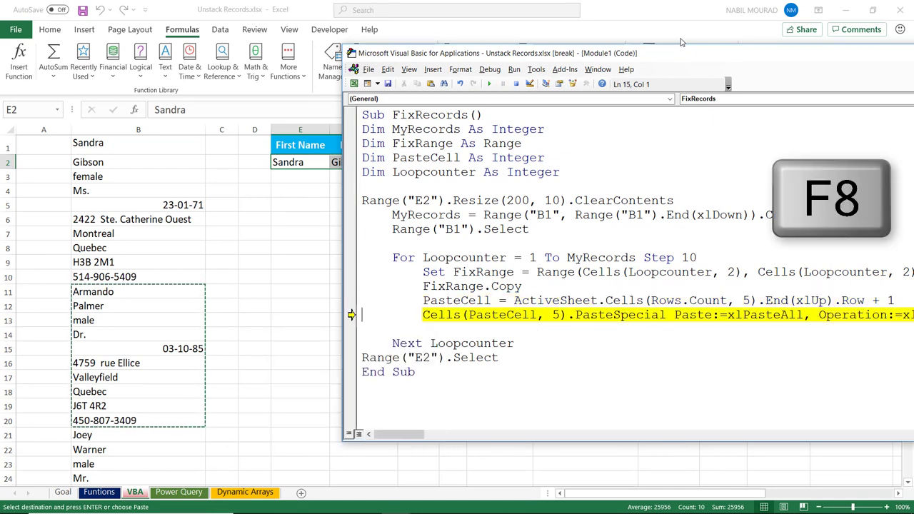
{"action": "key", "text": "F8"}
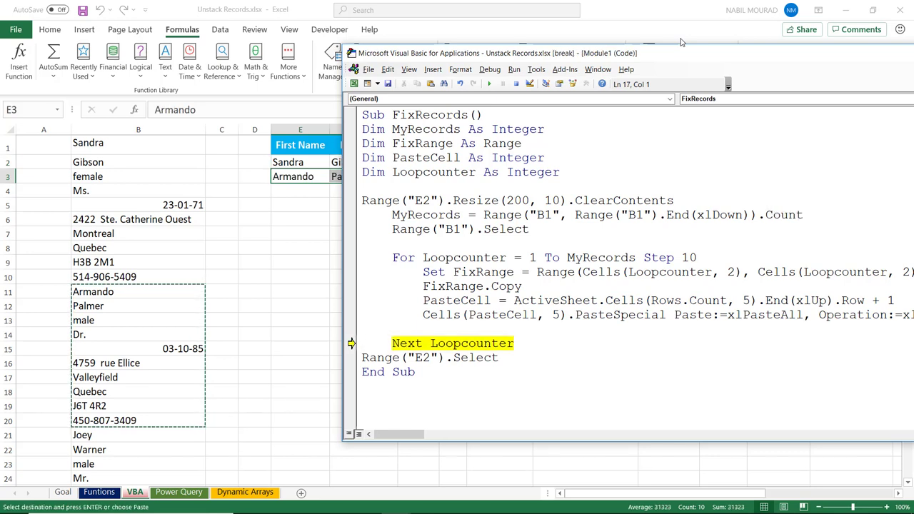
{"action": "left_click", "coordinate": [491, 84]}
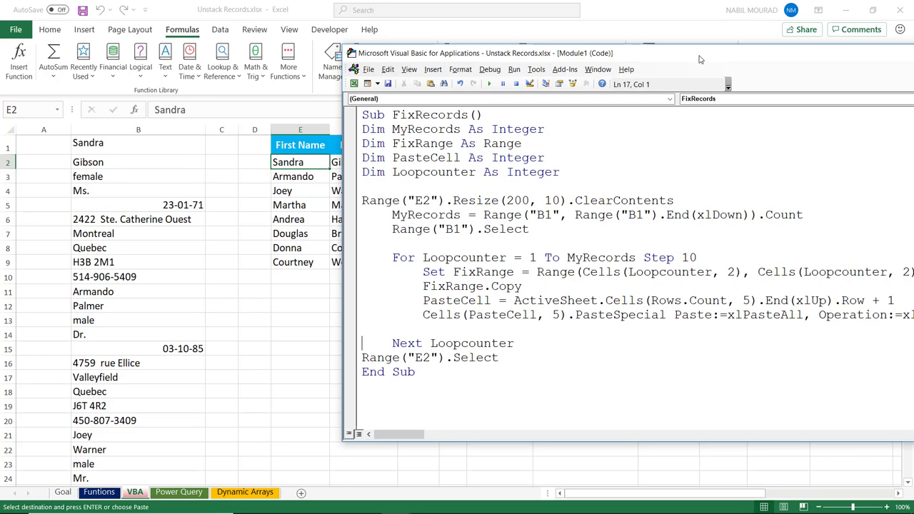
Step: Minimize the code editor and paste two additional stacked records below the last entry in column B, starting at B81
{"action": "left_click_drag", "start_coordinate": [700, 60], "coordinate": [434, 53]}
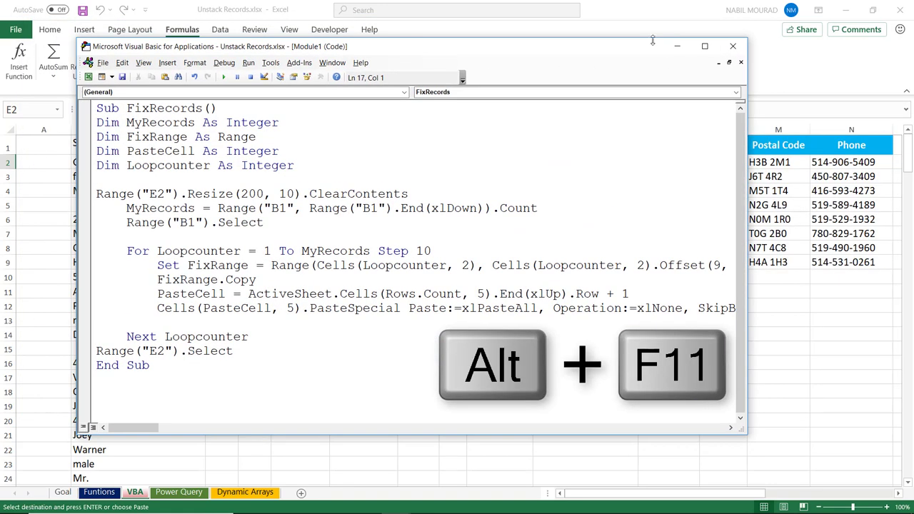
{"action": "left_click", "coordinate": [676, 47]}
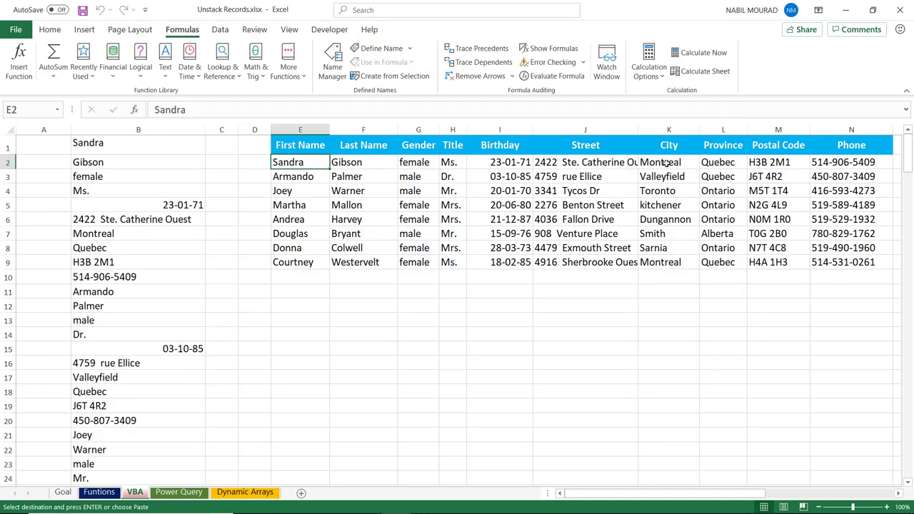
{"action": "left_click", "coordinate": [899, 495]}
{"action": "left_click_drag", "start_coordinate": [739, 143], "coordinate": [713, 422]}
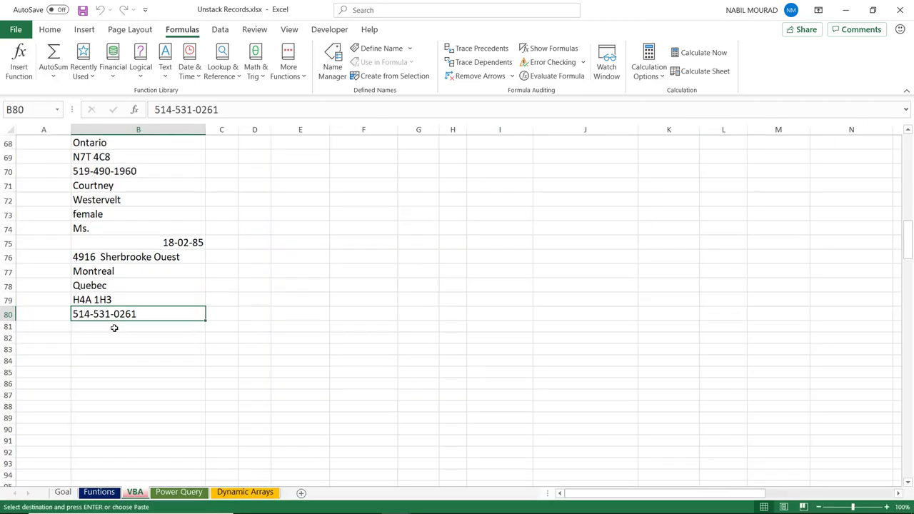
{"action": "left_click", "coordinate": [115, 327]}
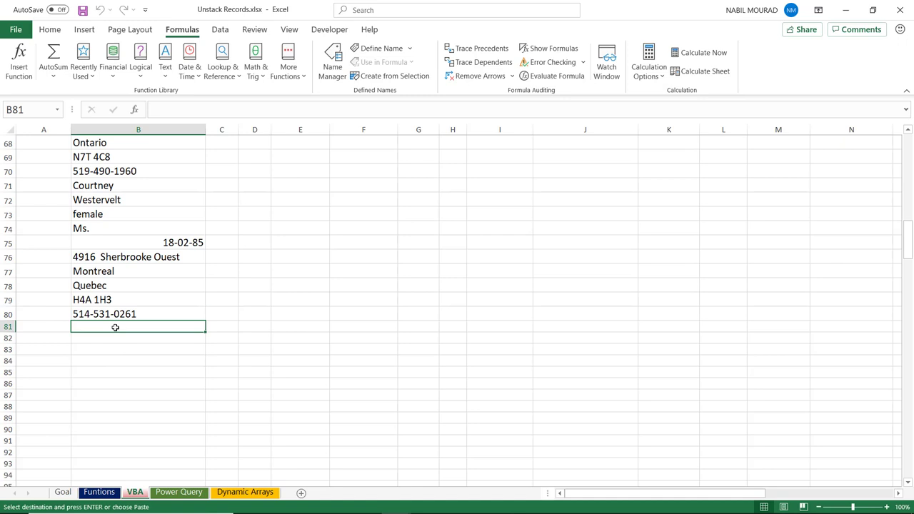
{"action": "key", "text": "ctrl+v"}
{"action": "scroll", "coordinate": [524, 295], "scroll_direction": "up", "scroll_amount": 12}
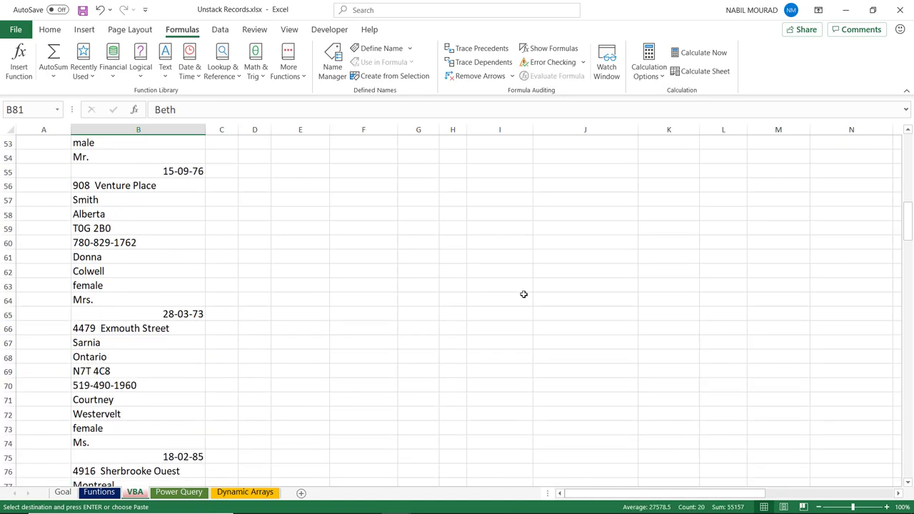
{"action": "scroll", "coordinate": [524, 294], "scroll_direction": "up", "scroll_amount": 10}
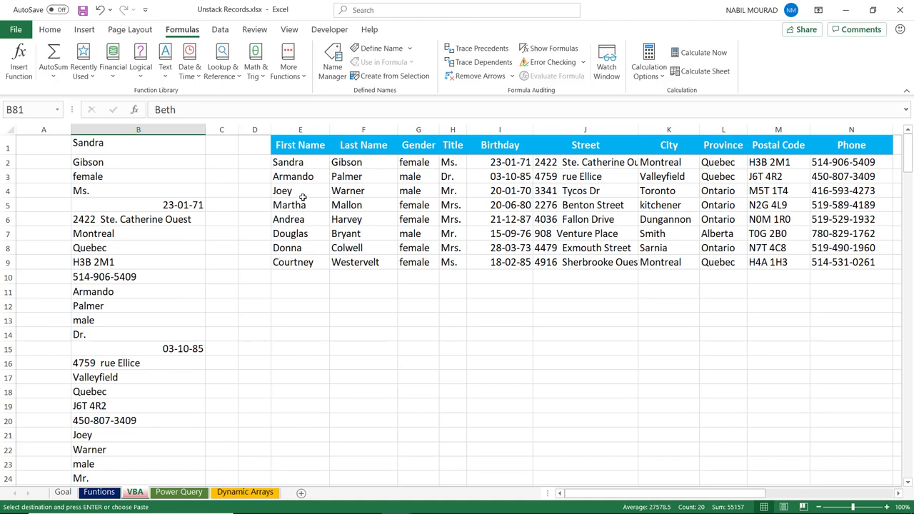
Step: Step through FixRecords from its start until the ClearContents line has emptied the output table
{"action": "key", "text": "alt+F11"}
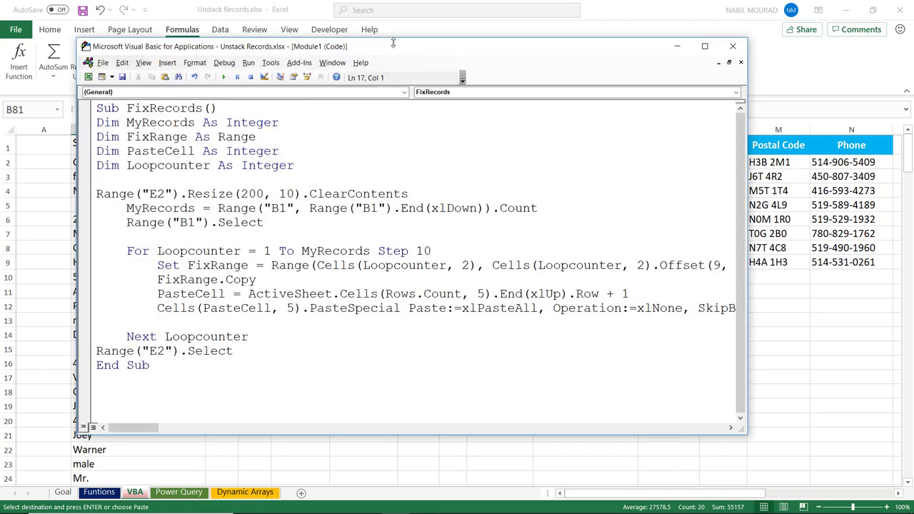
{"action": "left_click_drag", "start_coordinate": [393, 44], "coordinate": [510, 185]}
{"action": "left_click", "coordinate": [295, 250]}
{"action": "key", "text": "F8"}
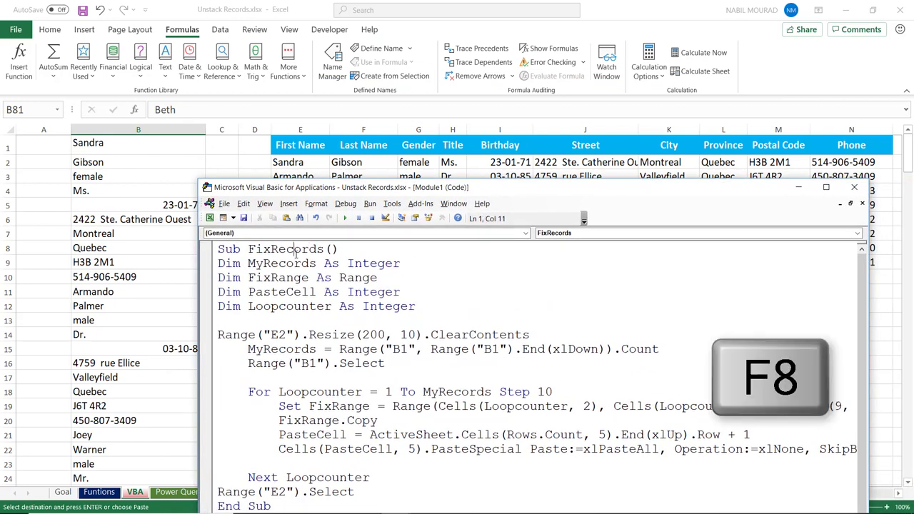
{"action": "key", "text": "F8"}
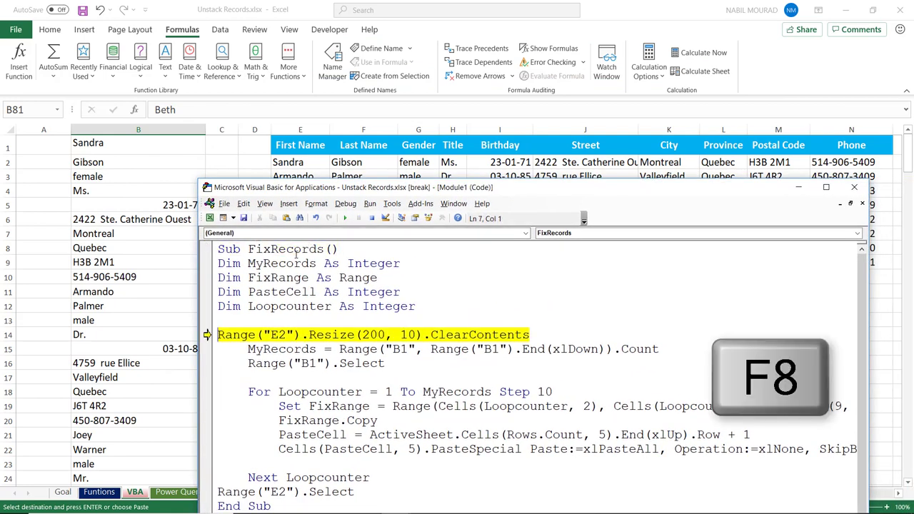
{"action": "left_click_drag", "start_coordinate": [543, 184], "coordinate": [497, 283]}
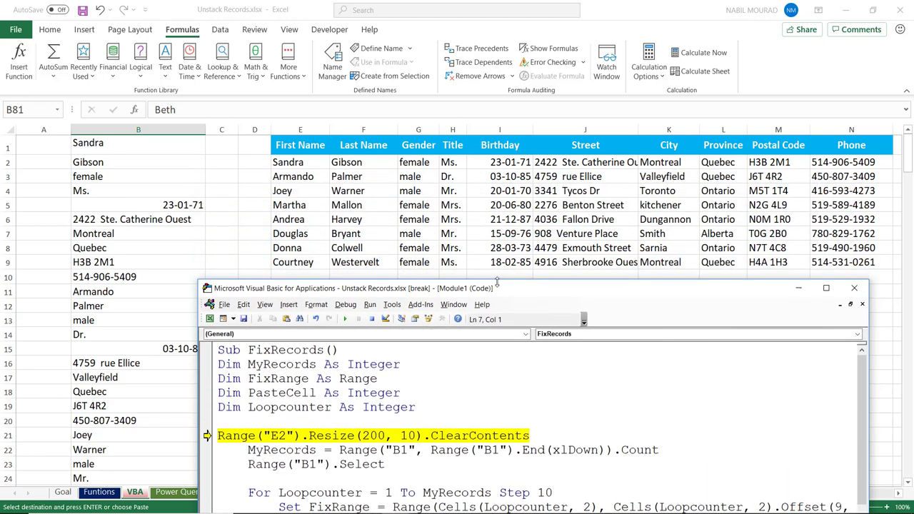
{"action": "key", "text": "F8"}
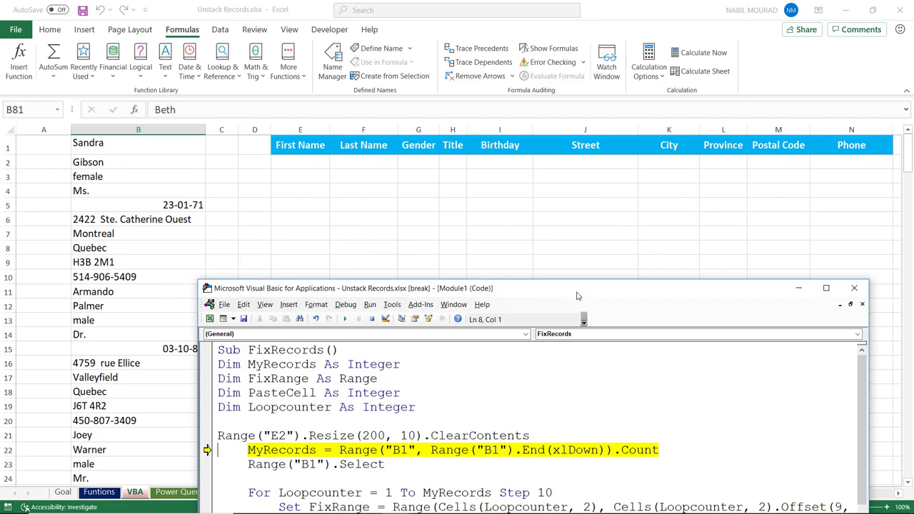
Step: Run the rest of FixRecords without stepping and close the code editor
{"action": "key", "text": "F5"}
{"action": "left_click", "coordinate": [345, 319]}
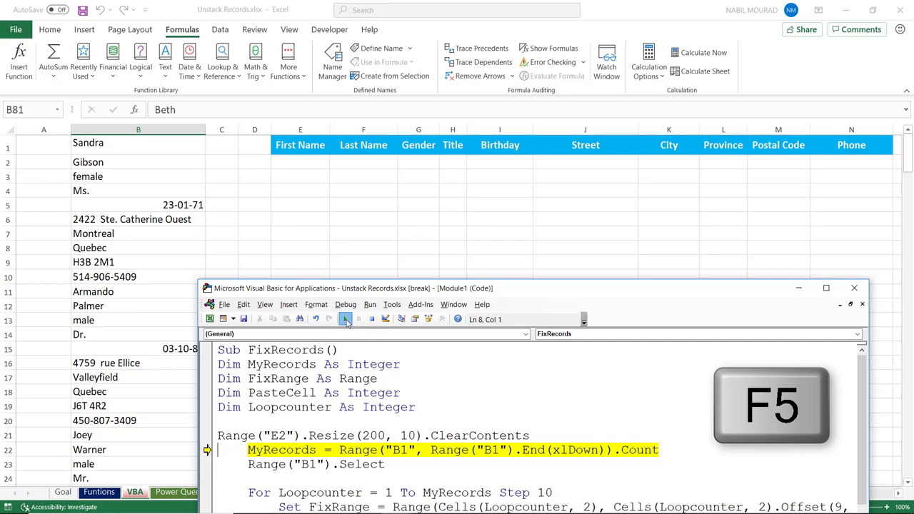
{"action": "left_click_drag", "start_coordinate": [542, 295], "coordinate": [509, 103]}
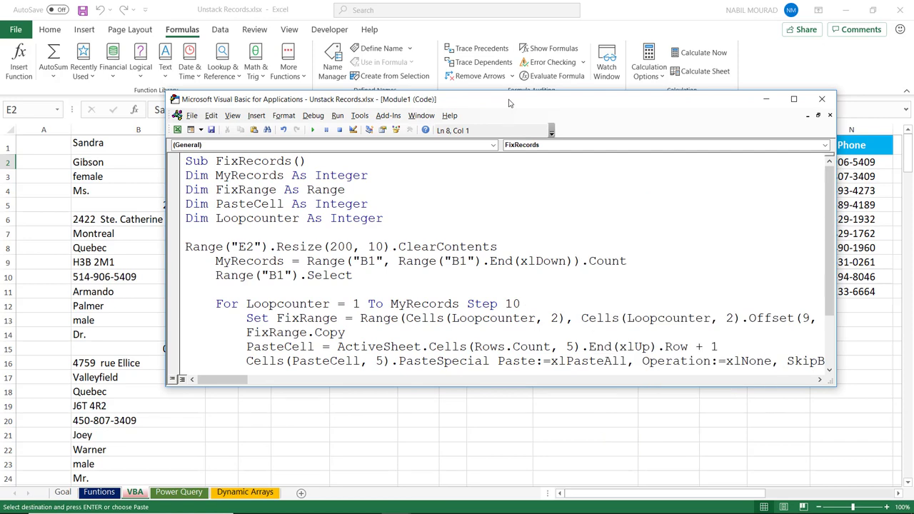
{"action": "left_click_drag", "start_coordinate": [510, 103], "coordinate": [530, 120]}
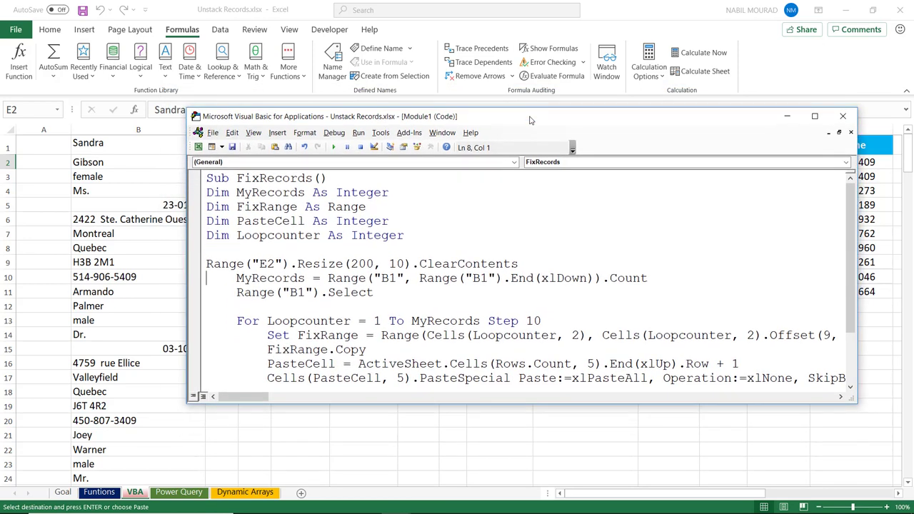
{"action": "left_click", "coordinate": [844, 116]}
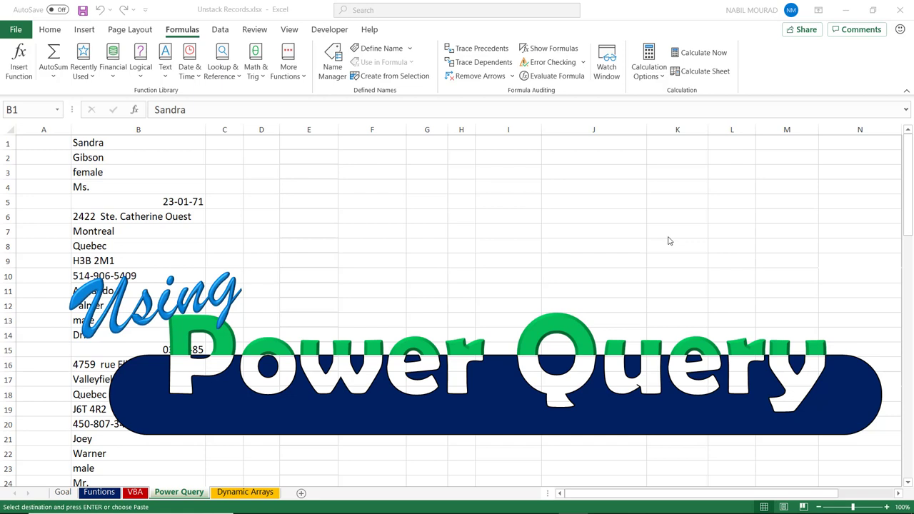
Step: Convert the stacked records B1:B80 on the Power Query sheet into a table without existing headers
{"action": "left_click", "coordinate": [124, 145]}
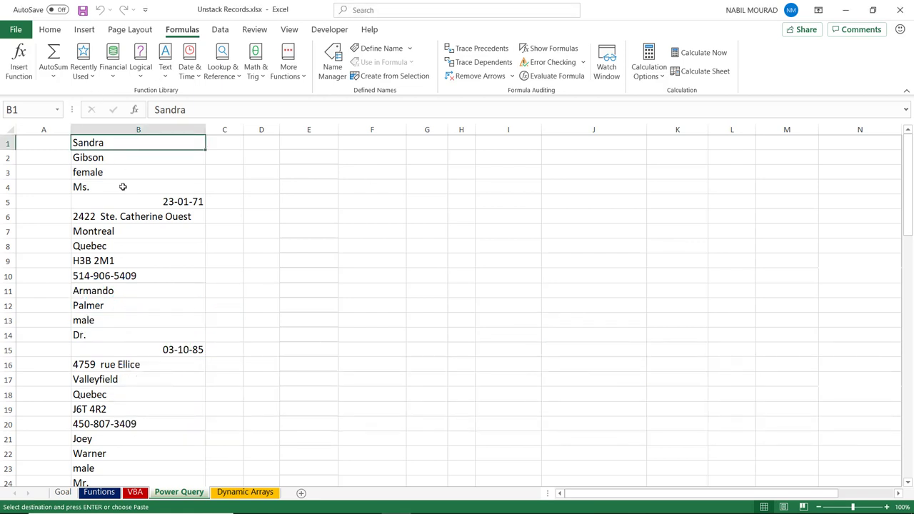
{"action": "key", "text": "ctrl+t"}
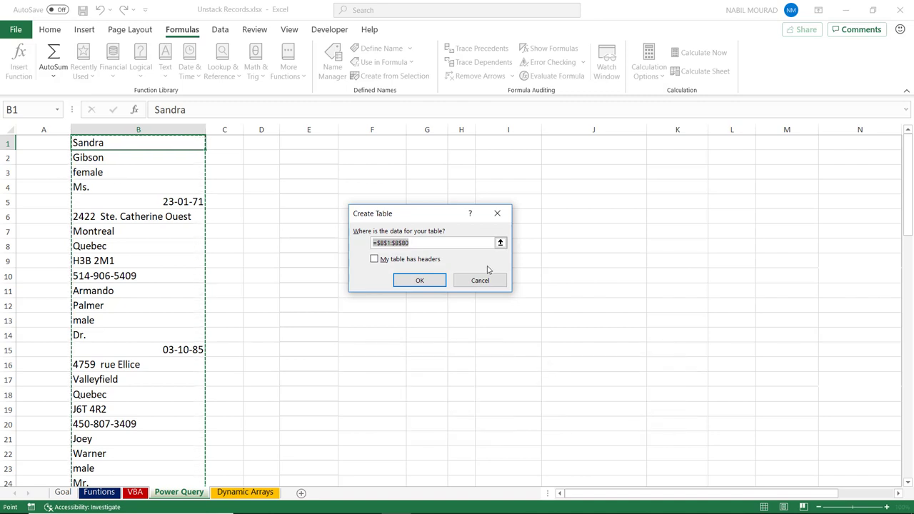
{"action": "left_click", "coordinate": [420, 280]}
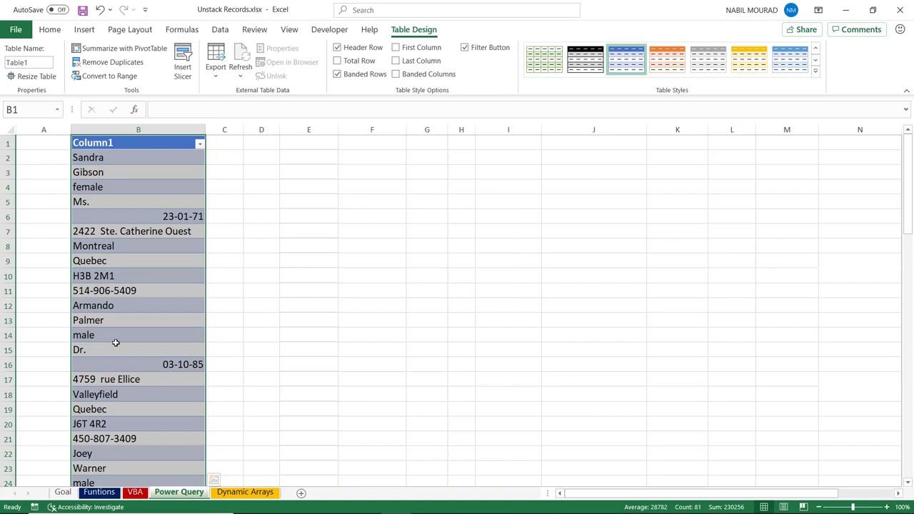
Step: Rename the table's column header MyRecords and name the table Piled
{"action": "left_click", "coordinate": [123, 143]}
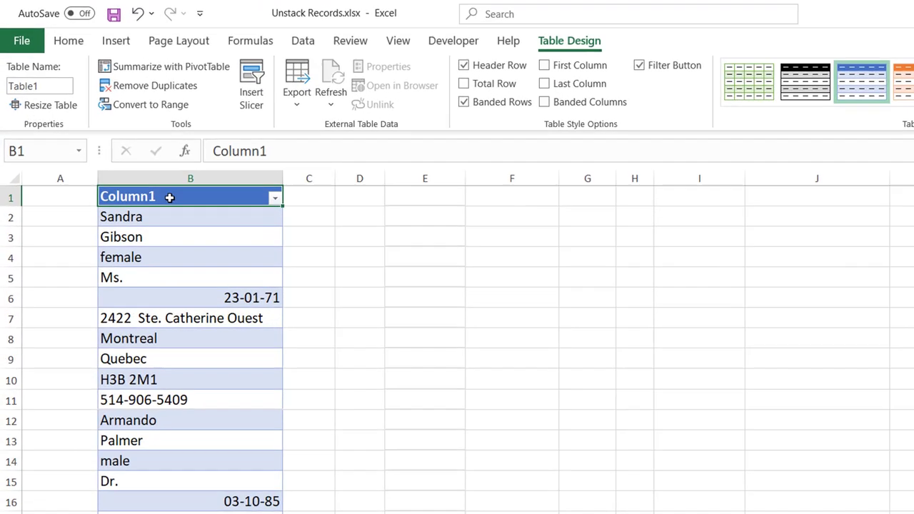
{"action": "type", "text": "MyRecords"}
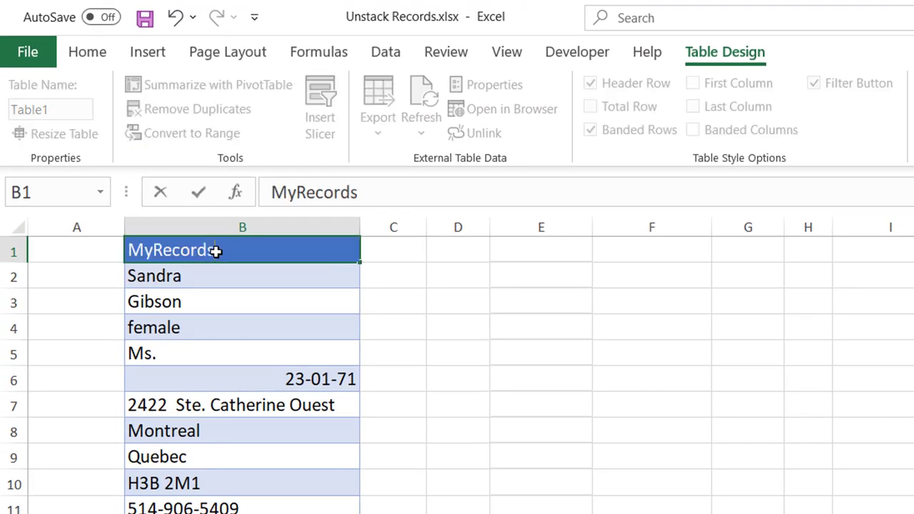
{"action": "key", "text": "Return"}
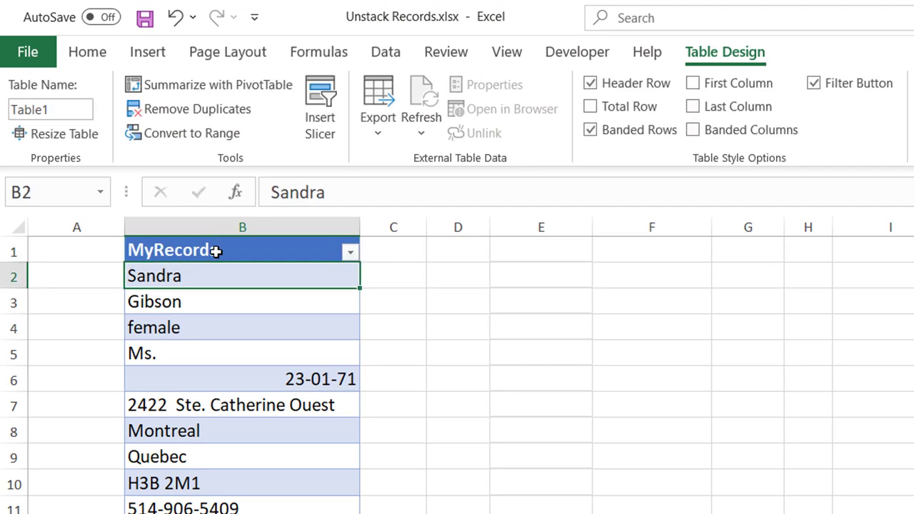
{"action": "left_click", "coordinate": [72, 111]}
{"action": "type", "text": "Piled"}
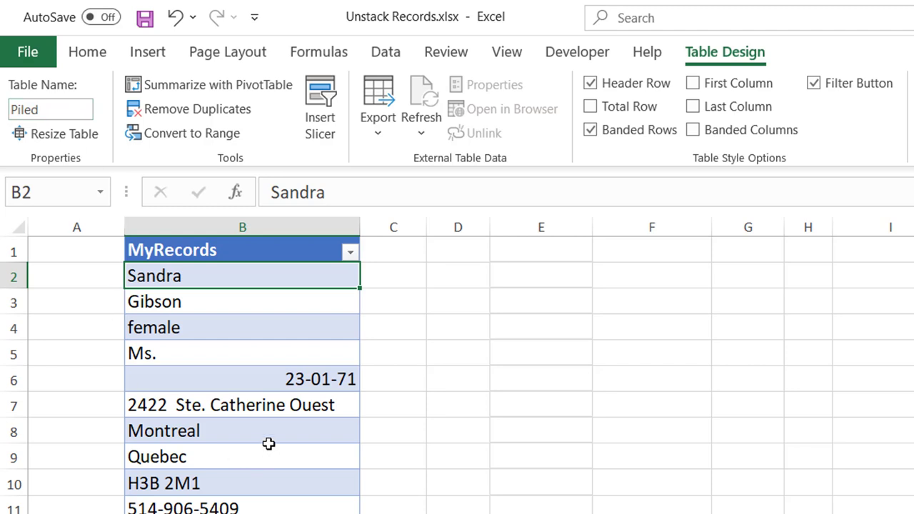
{"action": "left_click", "coordinate": [291, 323]}
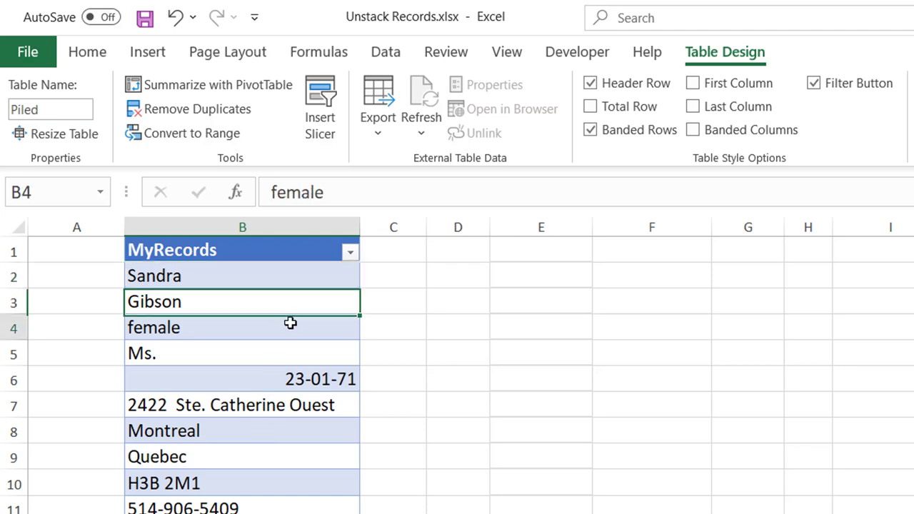
Step: Load the Piled table into the Power Query Editor and rename the query UnstackRecords
{"action": "left_click", "coordinate": [398, 57]}
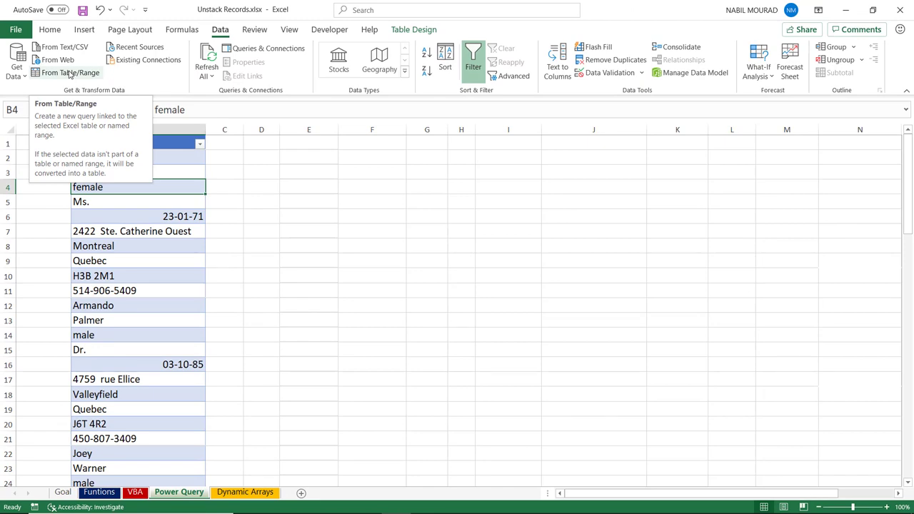
{"action": "left_click", "coordinate": [69, 72]}
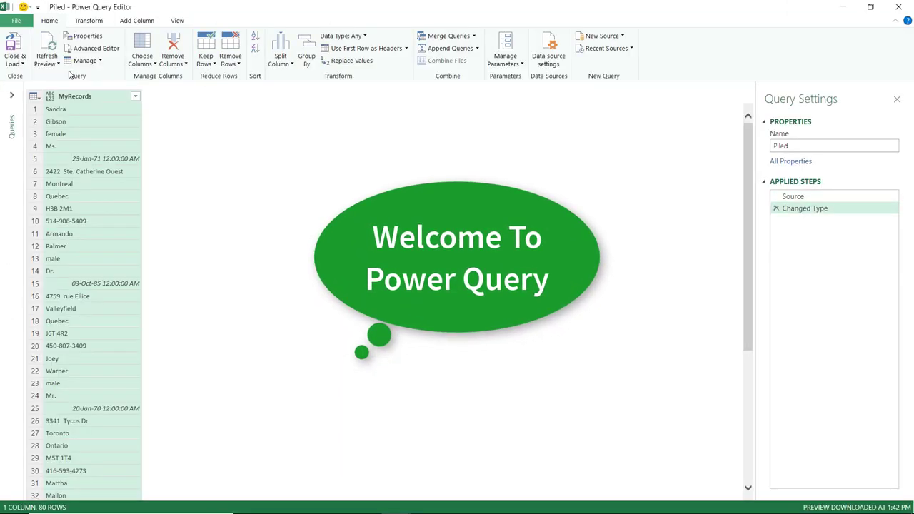
{"action": "left_click", "coordinate": [797, 146]}
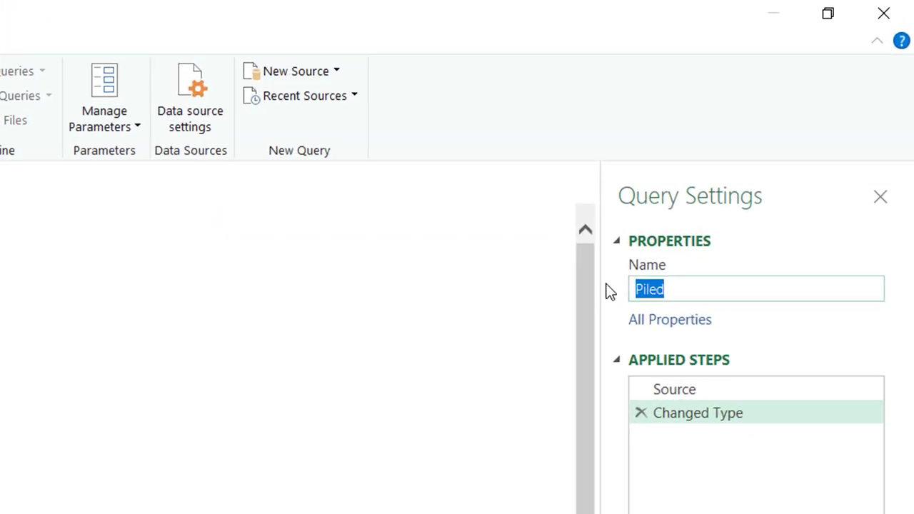
{"action": "type", "text": "UnstackRecords"}
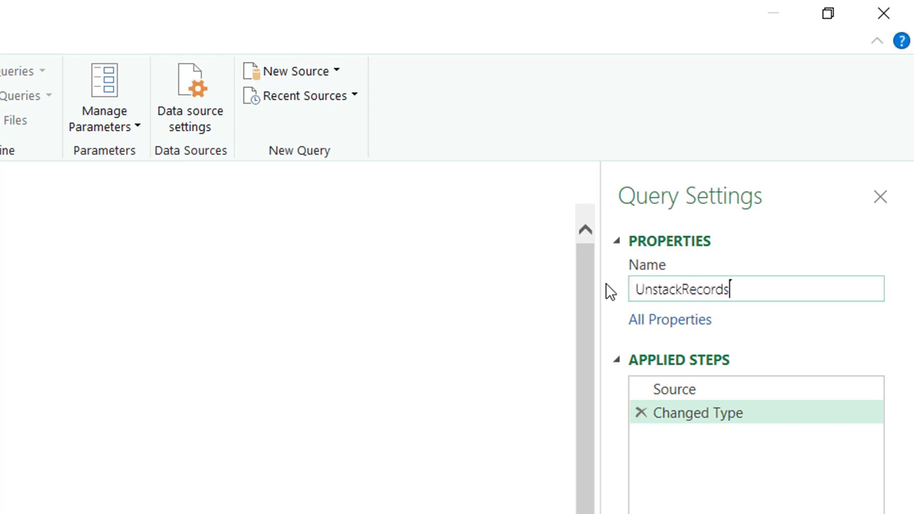
{"action": "key", "text": "Return"}
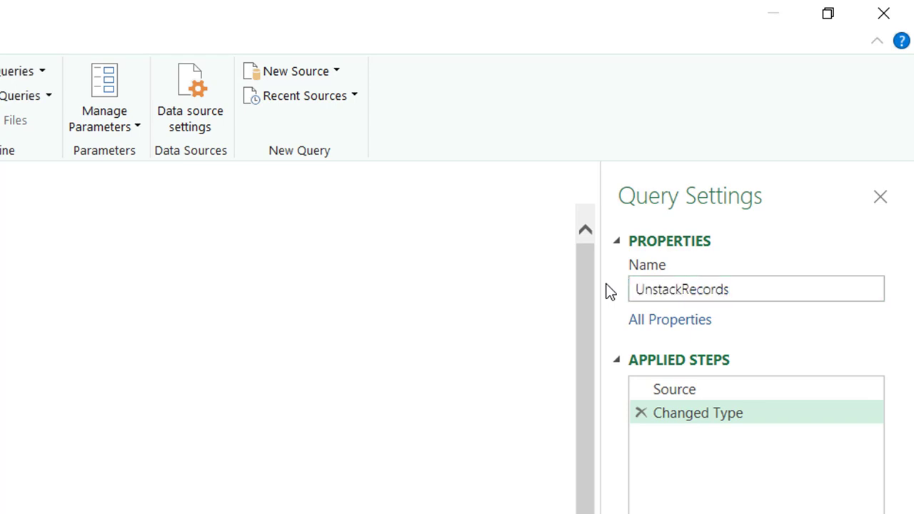
Step: Delete the Changed Type step from the query and add an index column starting from 0
{"action": "left_click", "coordinate": [641, 414]}
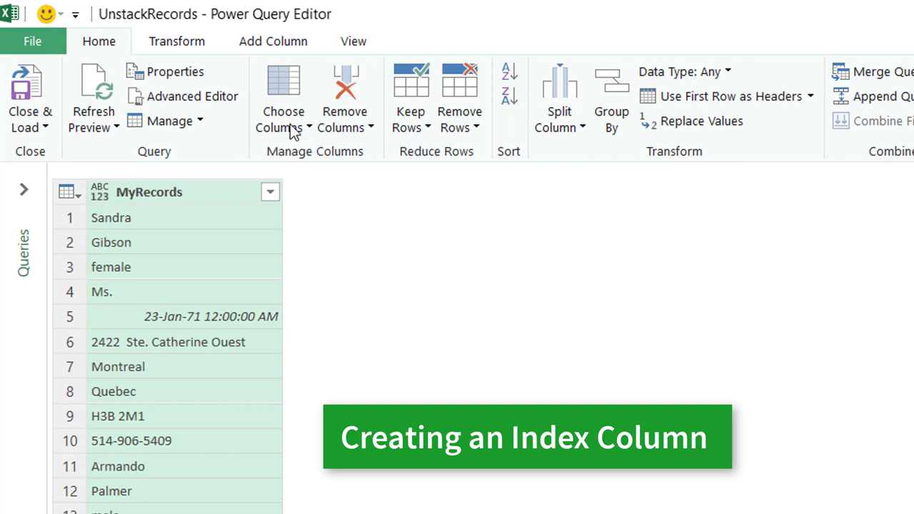
{"action": "left_click", "coordinate": [263, 41]}
{"action": "left_click", "coordinate": [326, 96]}
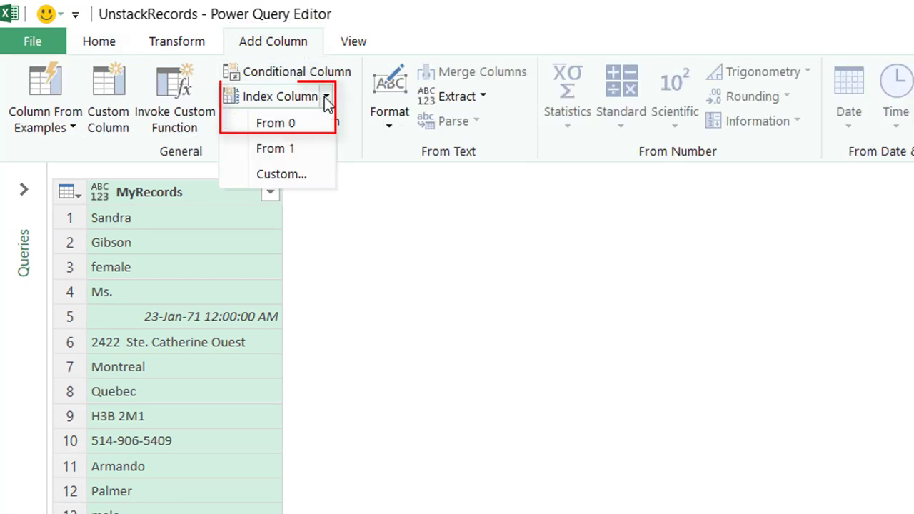
{"action": "left_click", "coordinate": [276, 123]}
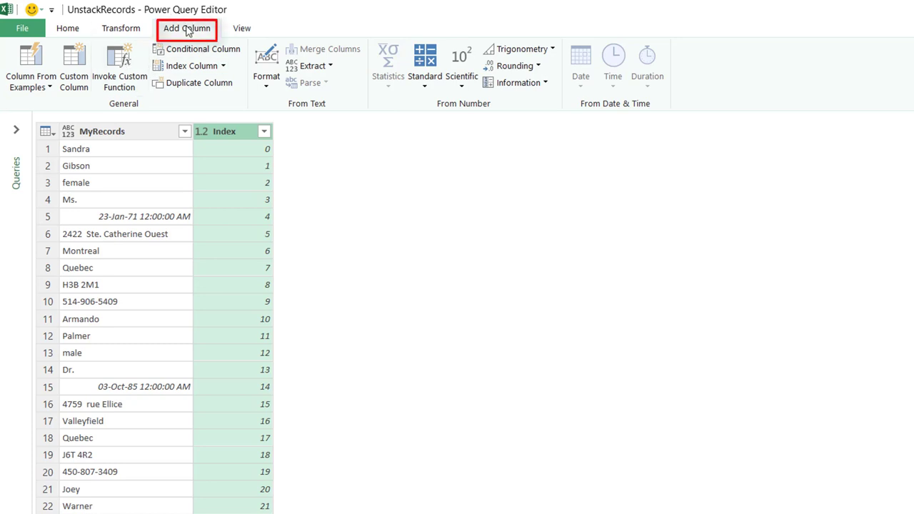
Step: Add a Modulo column based on the Index column with a value of 10
{"action": "left_click", "coordinate": [426, 87]}
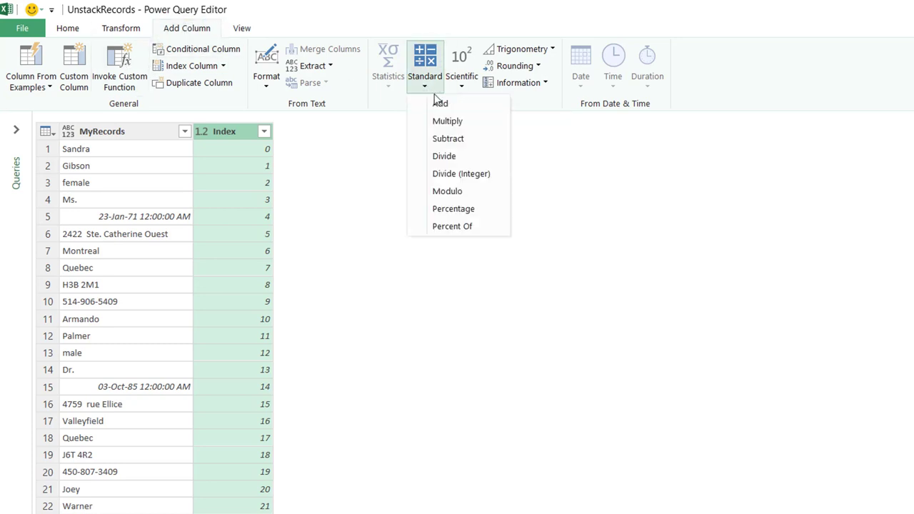
{"action": "left_click", "coordinate": [455, 198]}
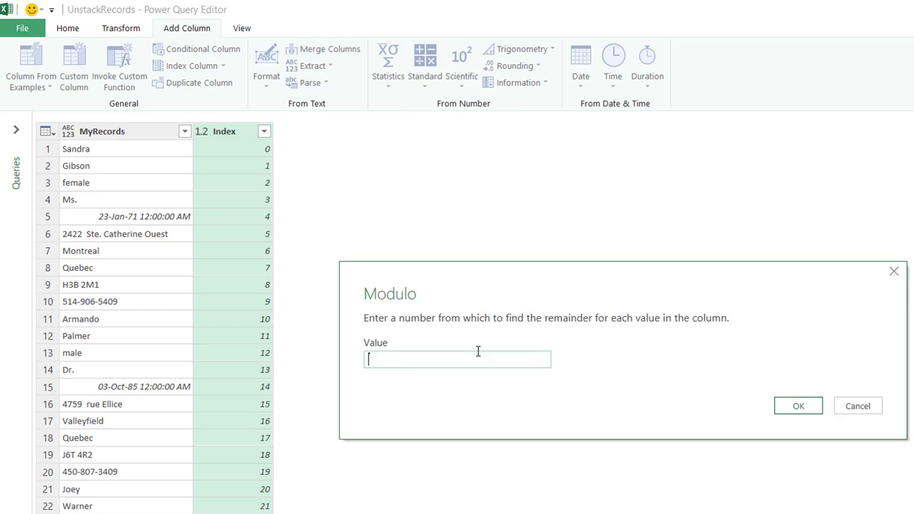
{"action": "type", "text": "10"}
{"action": "left_click", "coordinate": [794, 409]}
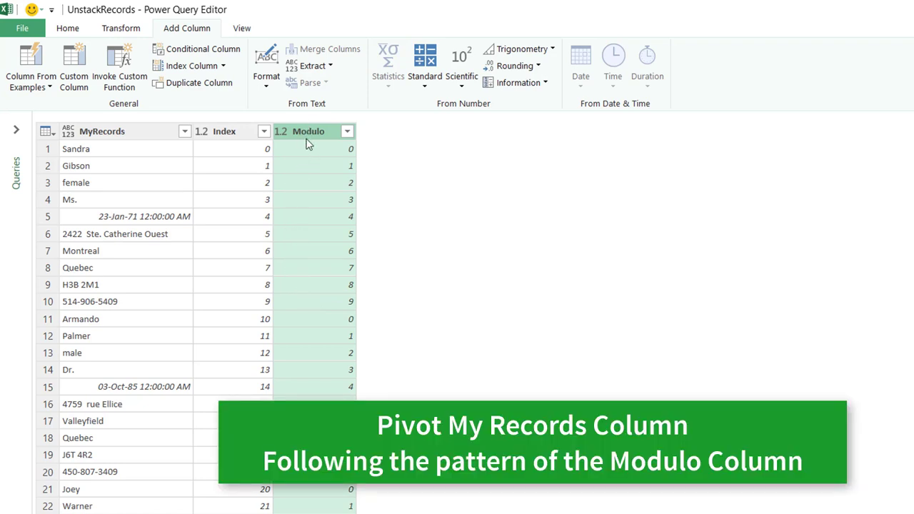
Step: Pivot the Modulo column using MyRecords as the values column, with the aggregate value function set to Don't Aggregate
{"action": "left_click", "coordinate": [123, 28]}
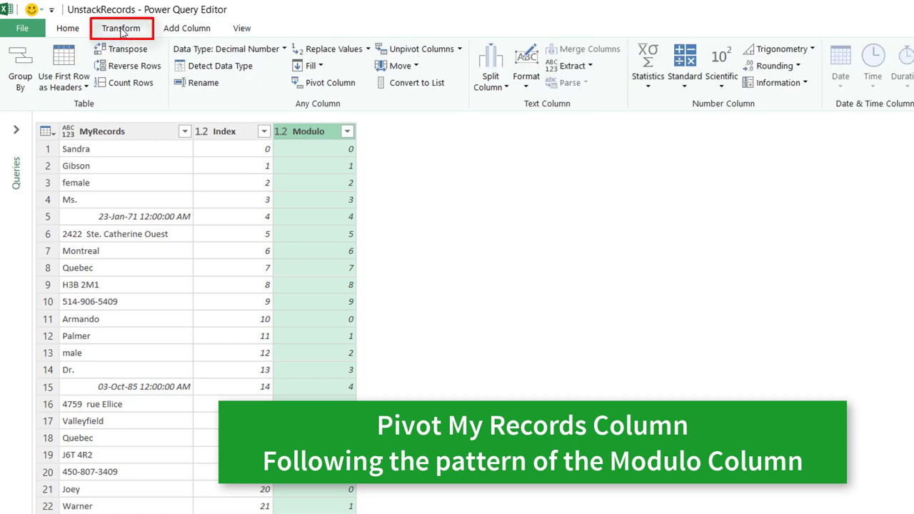
{"action": "left_click", "coordinate": [338, 83]}
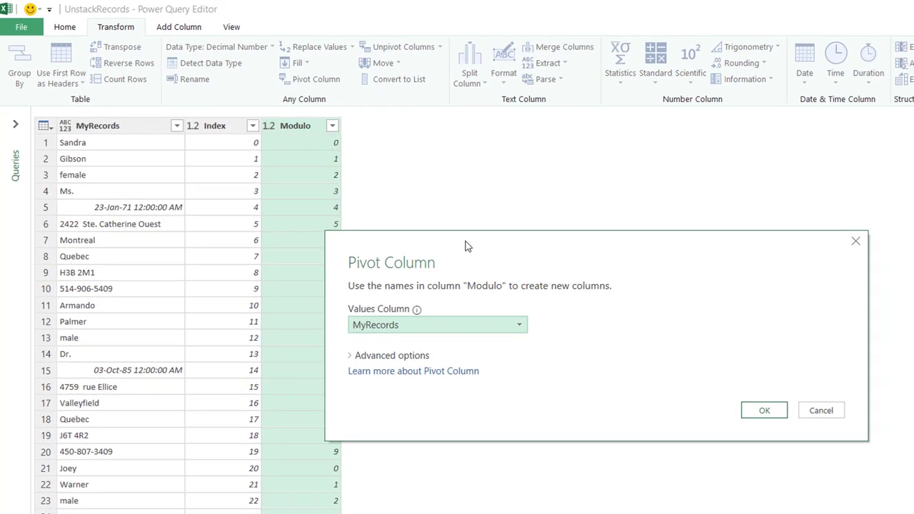
{"action": "left_click_drag", "start_coordinate": [465, 247], "coordinate": [548, 231]}
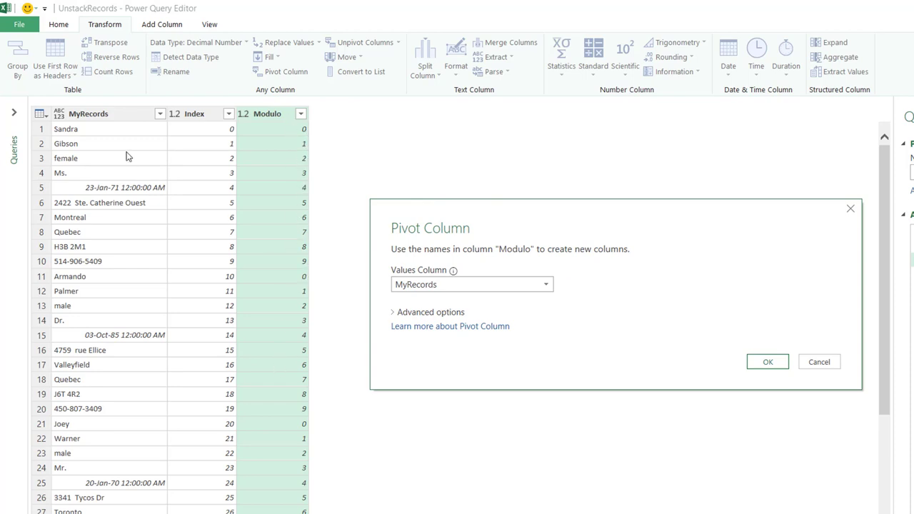
{"action": "left_click", "coordinate": [431, 313]}
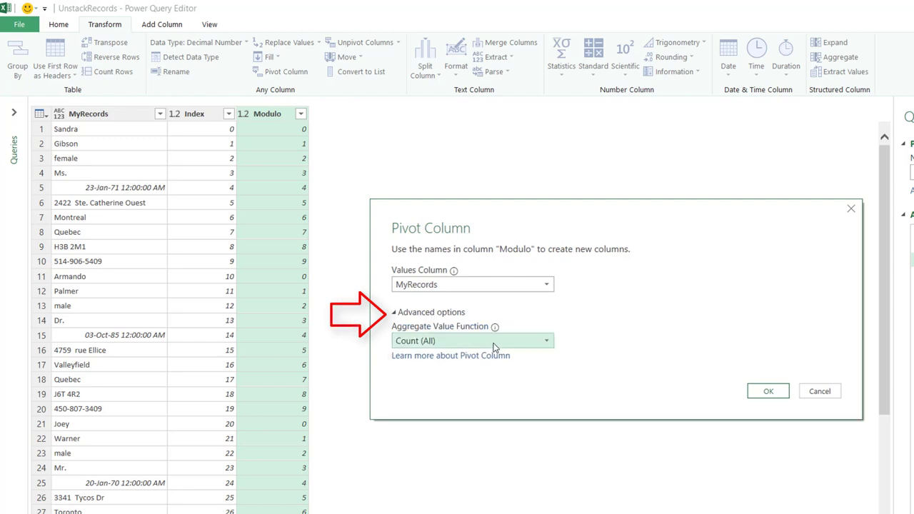
{"action": "left_click", "coordinate": [547, 343]}
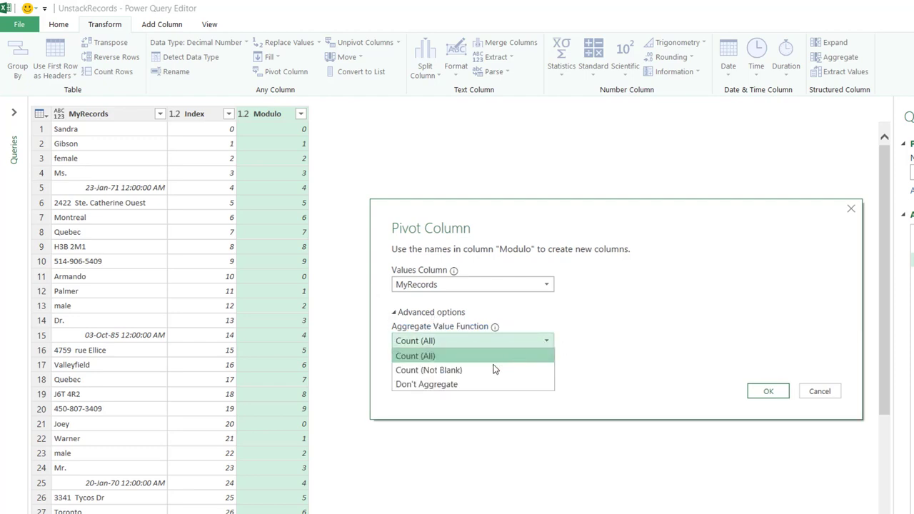
{"action": "left_click", "coordinate": [435, 386]}
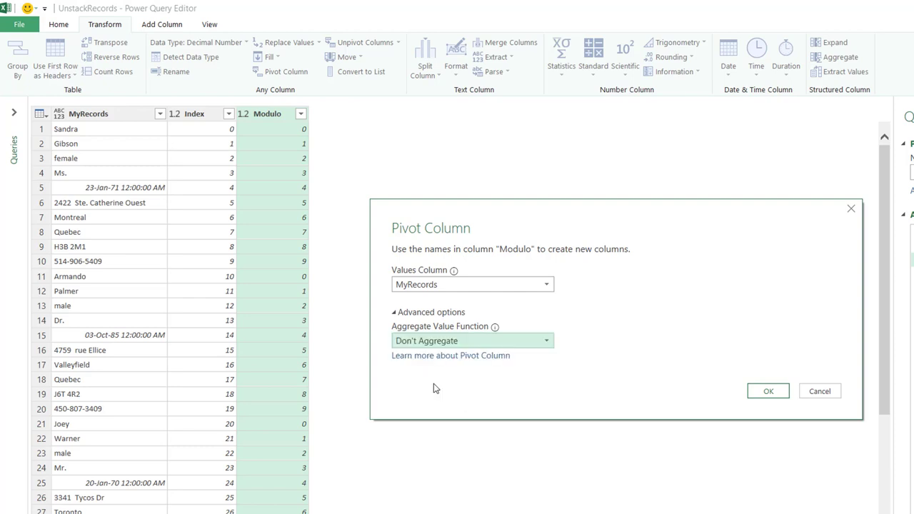
{"action": "left_click", "coordinate": [774, 394]}
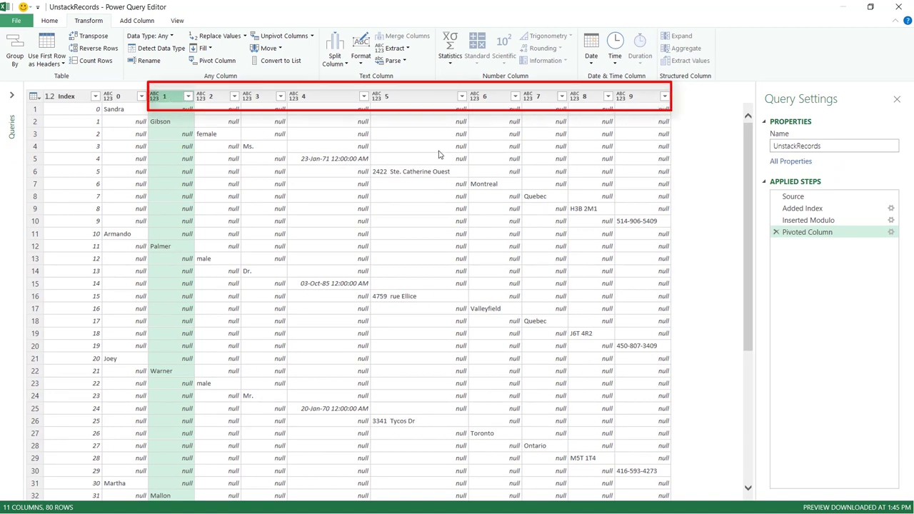
Step: Fill the null values upward in columns 1 through 9
{"action": "key", "text": "shift"}
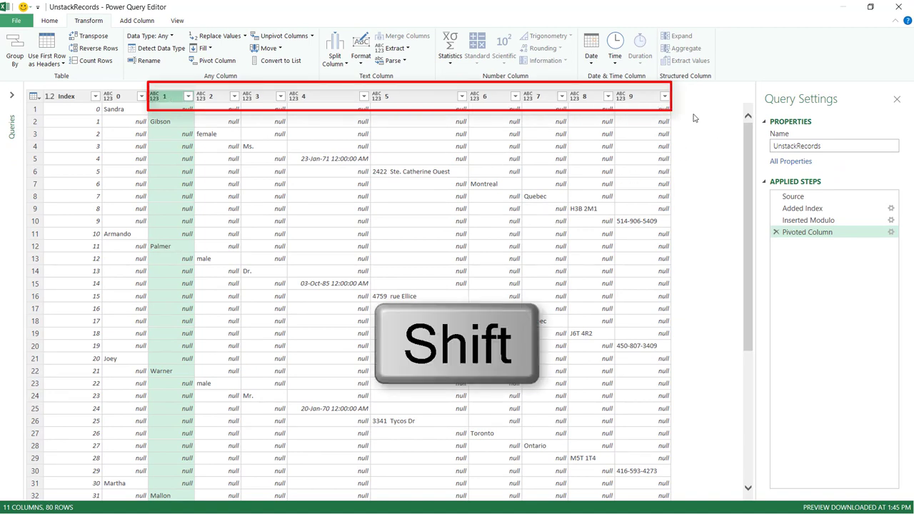
{"action": "left_click", "coordinate": [630, 99], "text": "shift"}
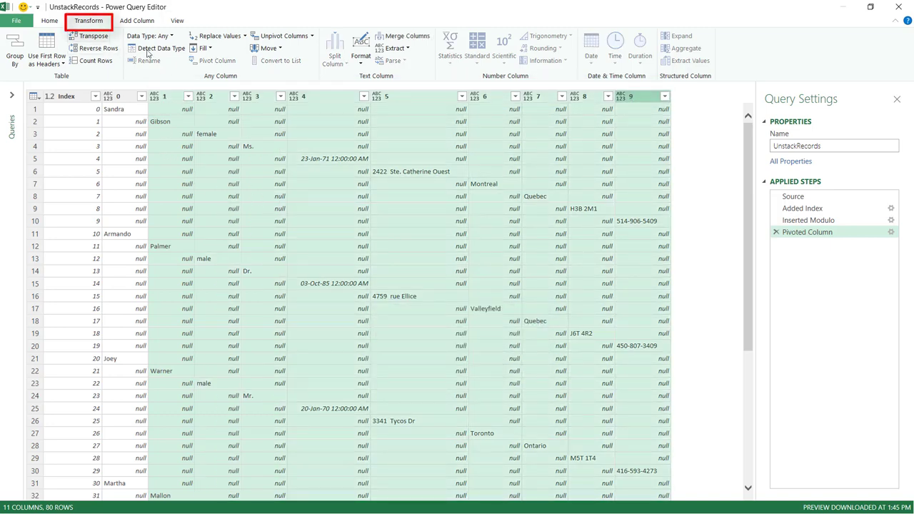
{"action": "left_click", "coordinate": [210, 48]}
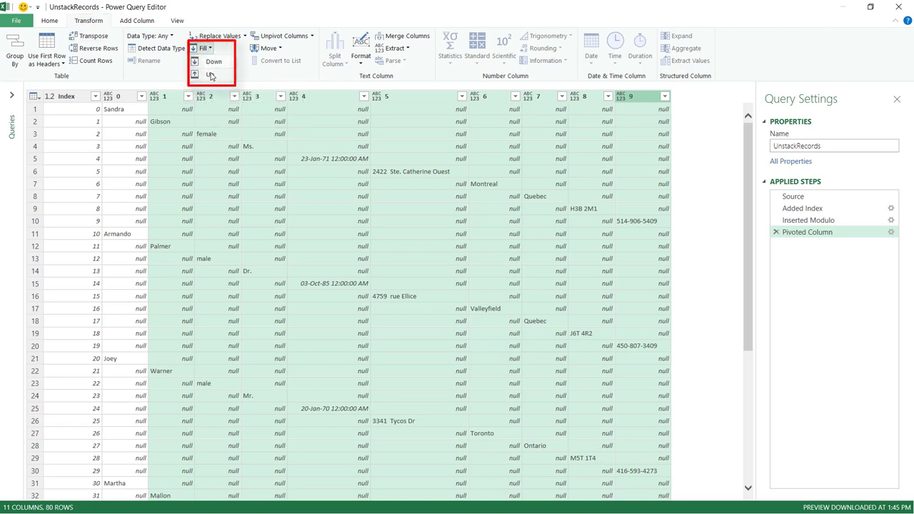
{"action": "left_click", "coordinate": [210, 74]}
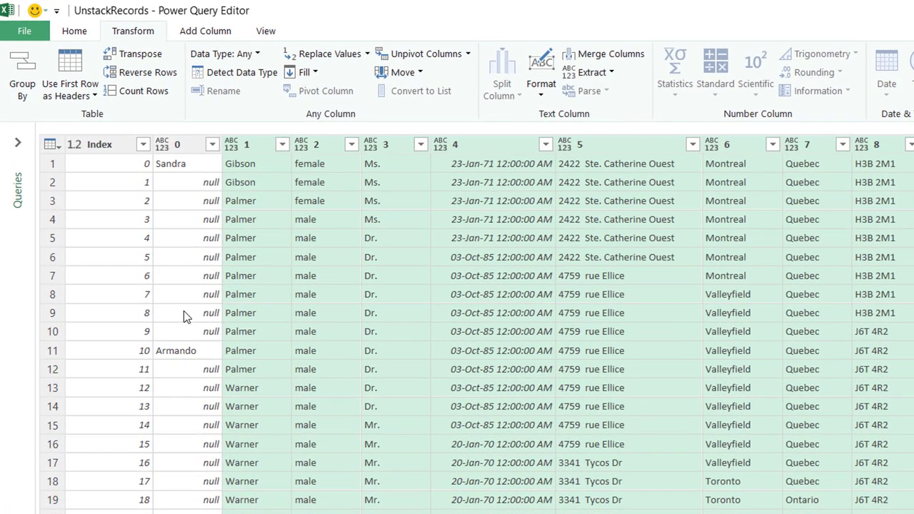
Step: Filter column 0 to exclude the null rows
{"action": "left_click", "coordinate": [192, 144]}
{"action": "left_click", "coordinate": [212, 145]}
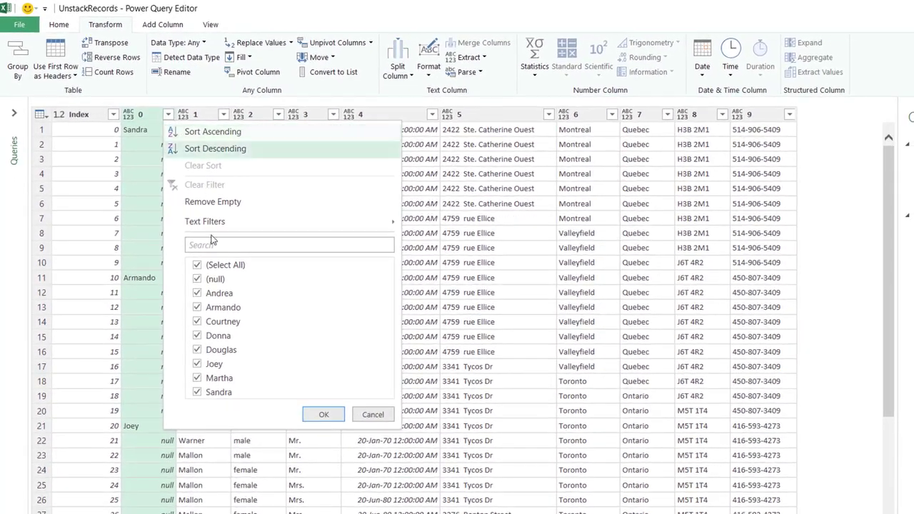
{"action": "left_click", "coordinate": [198, 281]}
{"action": "left_click", "coordinate": [321, 416]}
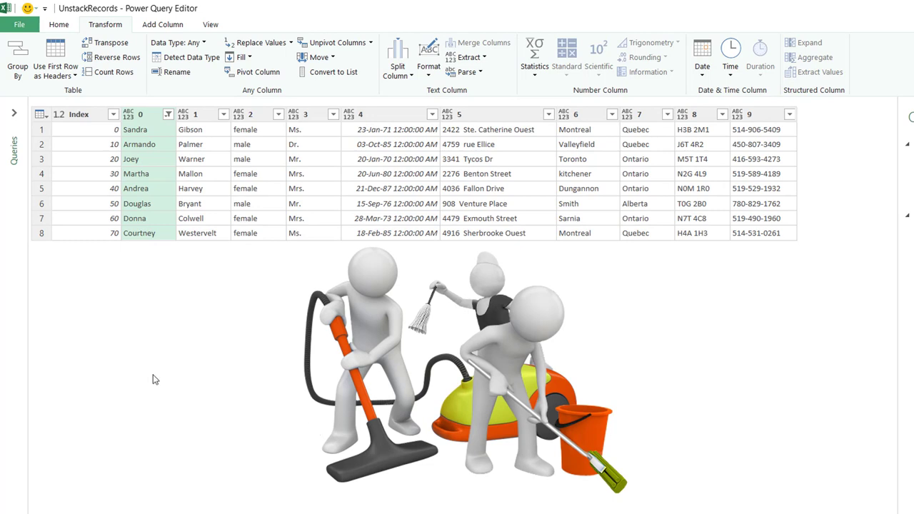
Step: Remove the Index column from the query
{"action": "left_click", "coordinate": [84, 115]}
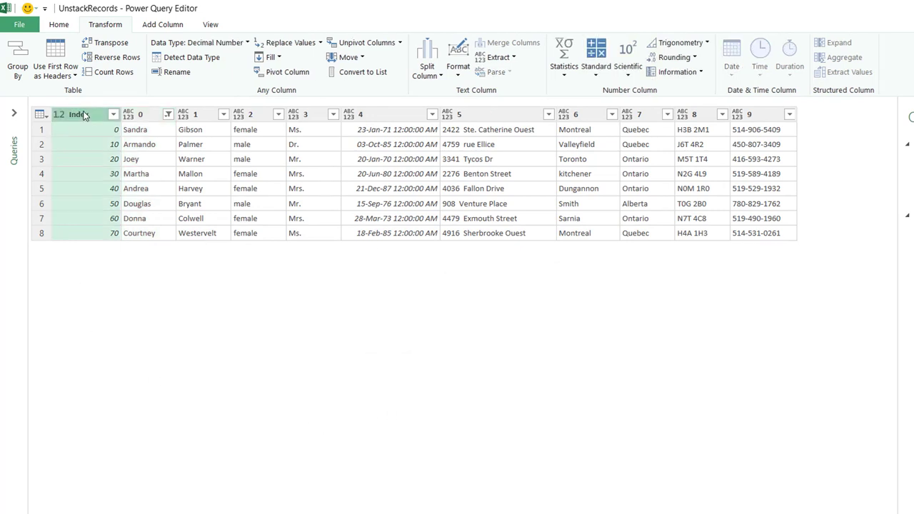
{"action": "right_click", "coordinate": [85, 115]}
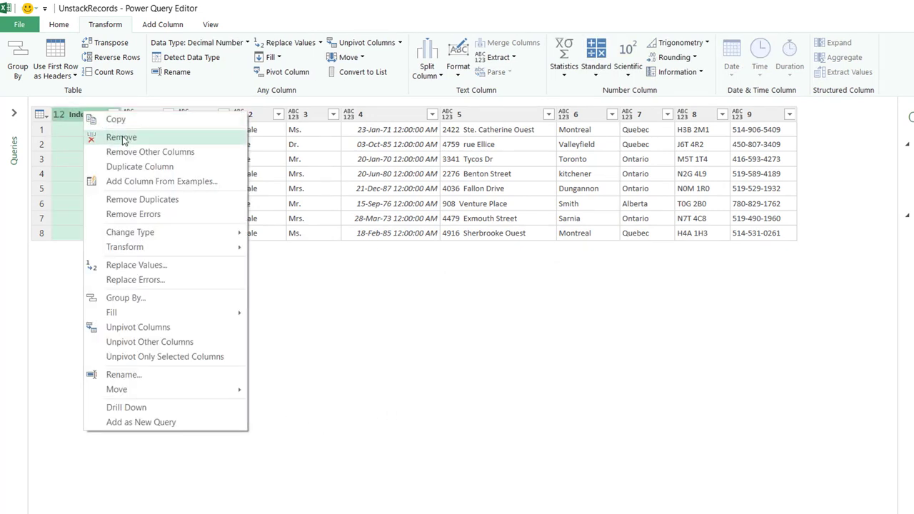
{"action": "left_click", "coordinate": [122, 137]}
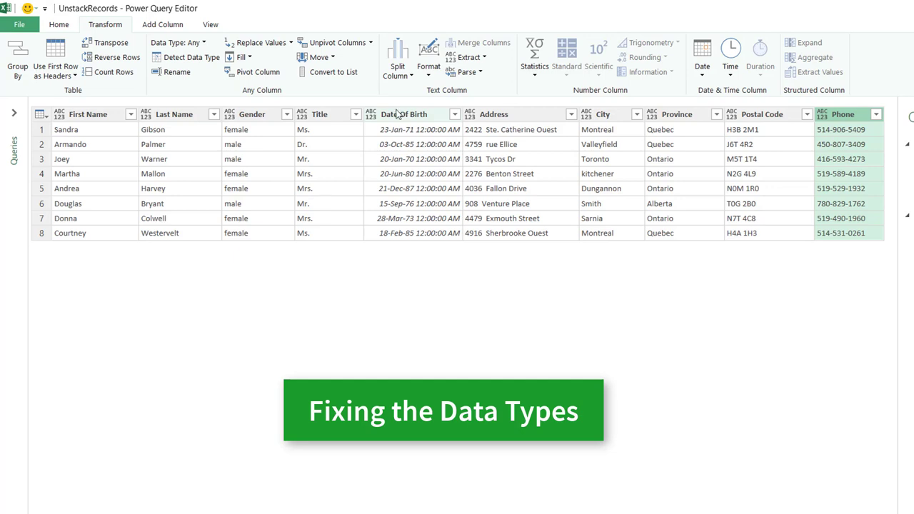
Step: Change the data type of all columns from First Name through Phone to Text
{"action": "left_click", "coordinate": [82, 116]}
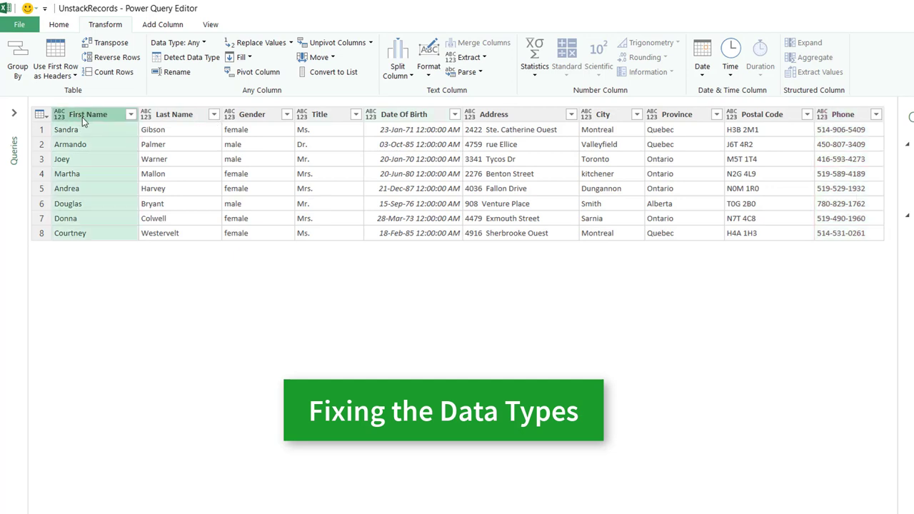
{"action": "left_click", "coordinate": [847, 117], "text": "shift"}
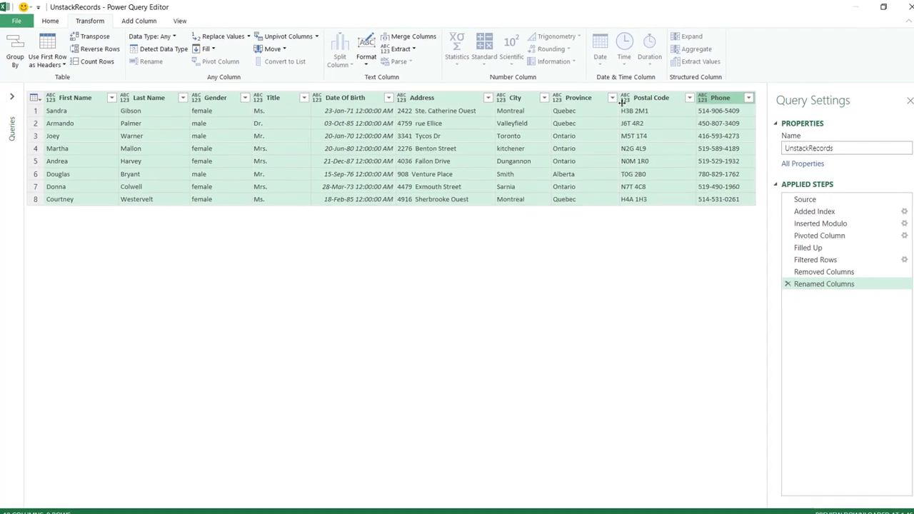
{"action": "right_click", "coordinate": [705, 98]}
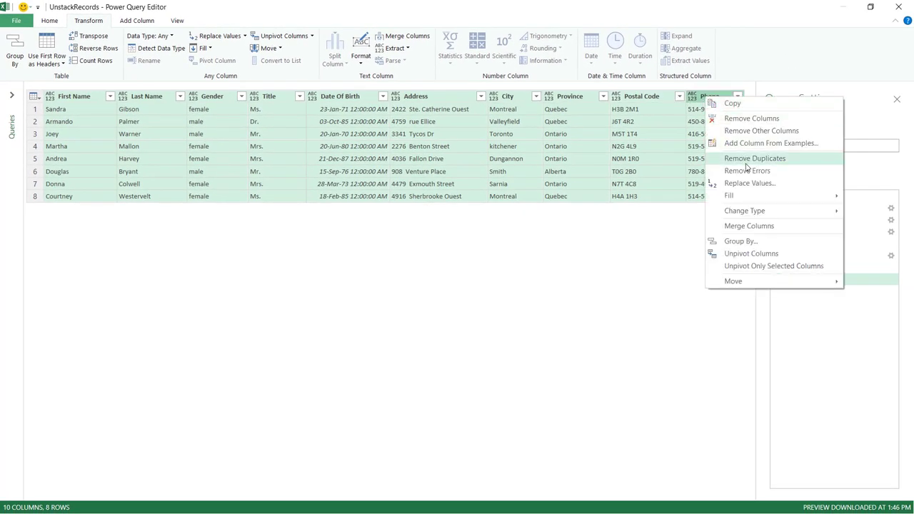
{"action": "mouse_move", "coordinate": [744, 211]}
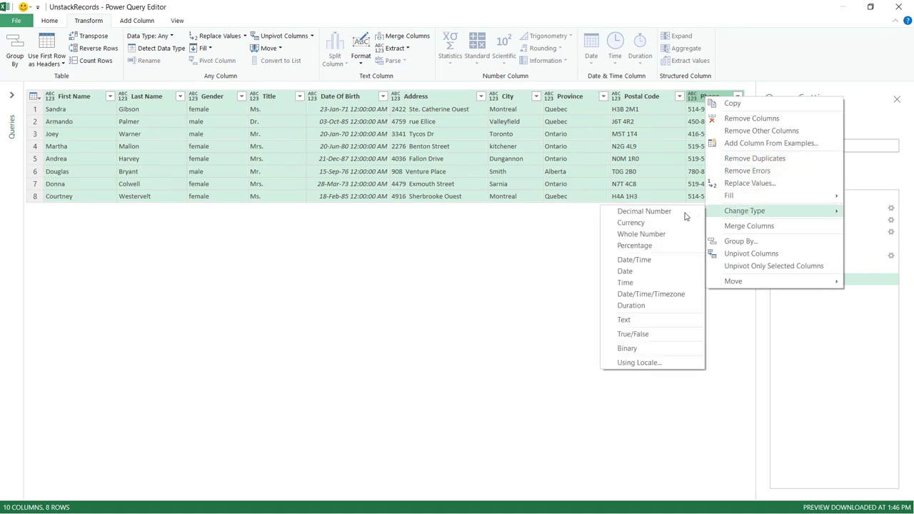
{"action": "left_click", "coordinate": [625, 320]}
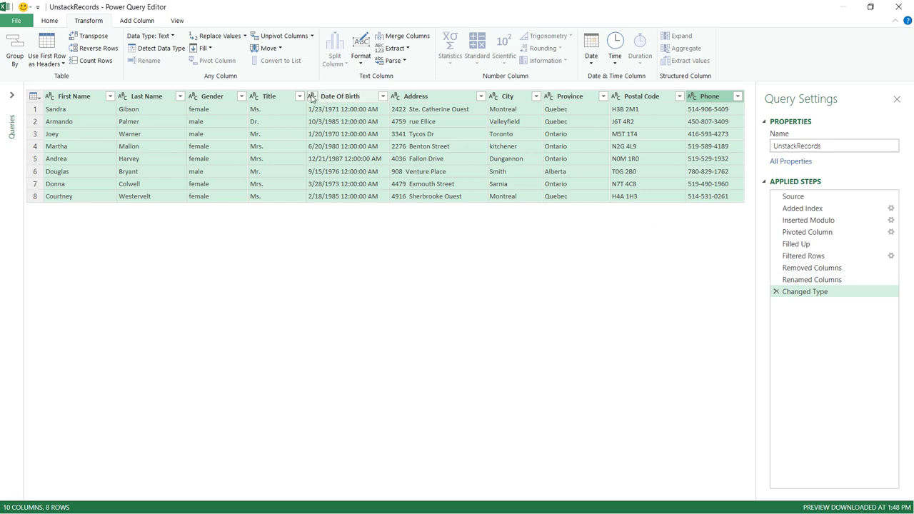
Step: Set the Date Of Birth column's data type to Date, replacing the current type conversion
{"action": "left_click", "coordinate": [311, 96]}
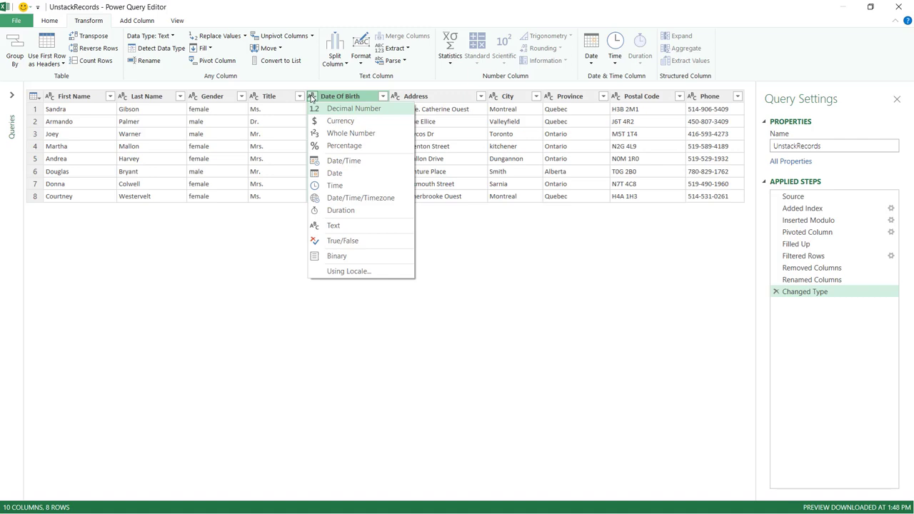
{"action": "left_click", "coordinate": [334, 173]}
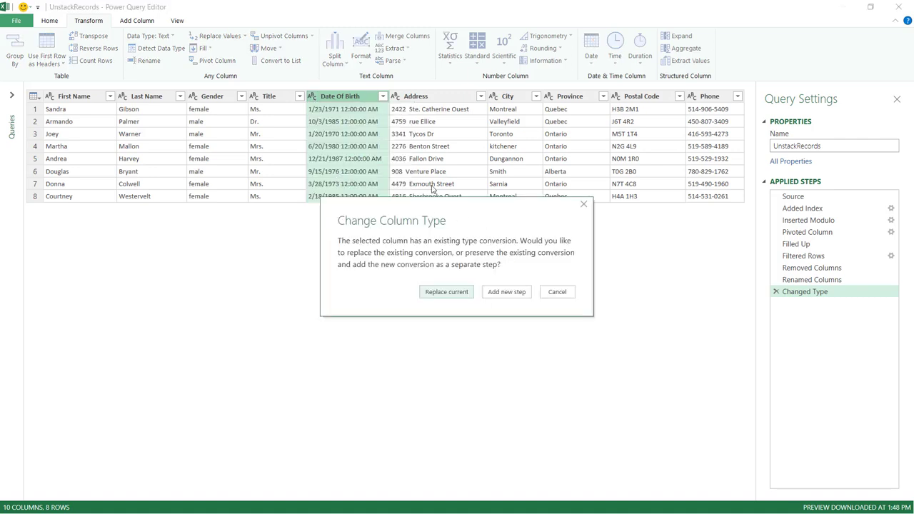
{"action": "left_click", "coordinate": [437, 294]}
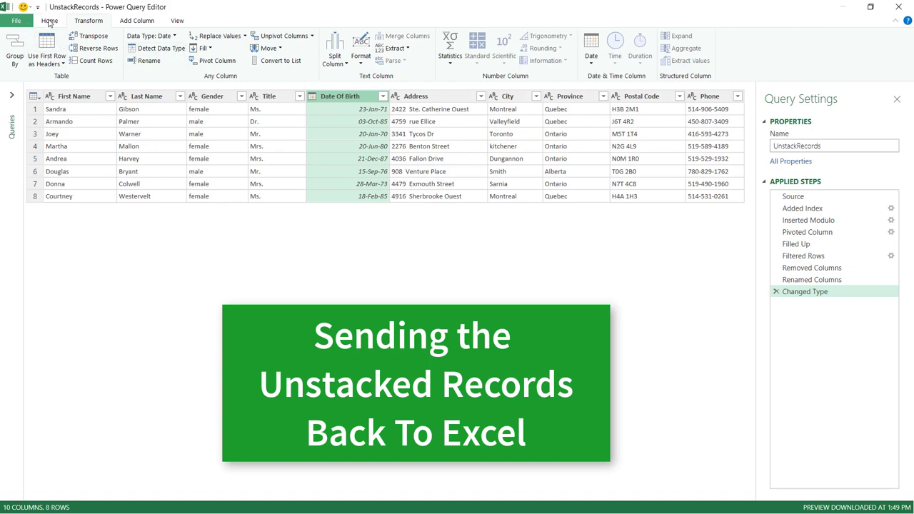
Step: Close the query and load it as a table to cell E1 of the existing Power Query worksheet, then close the Queries & Connections pane
{"action": "left_click", "coordinate": [49, 21]}
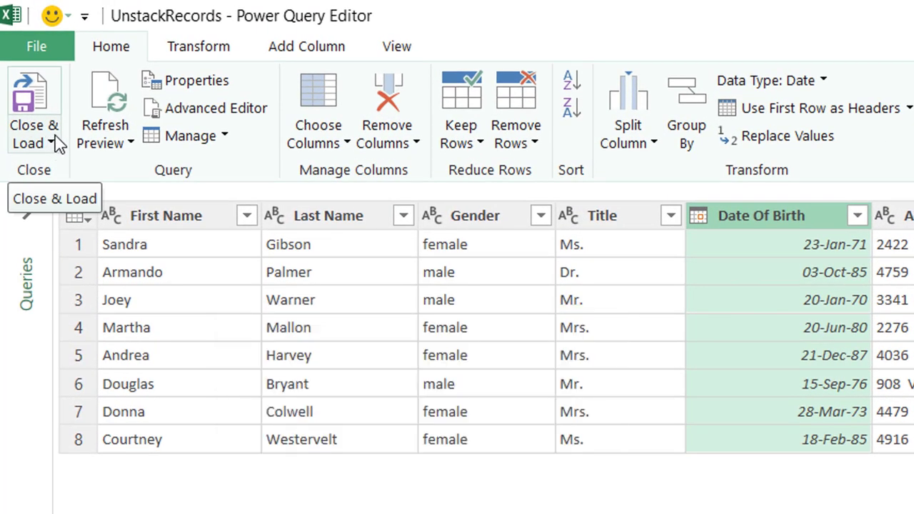
{"action": "left_click", "coordinate": [53, 142]}
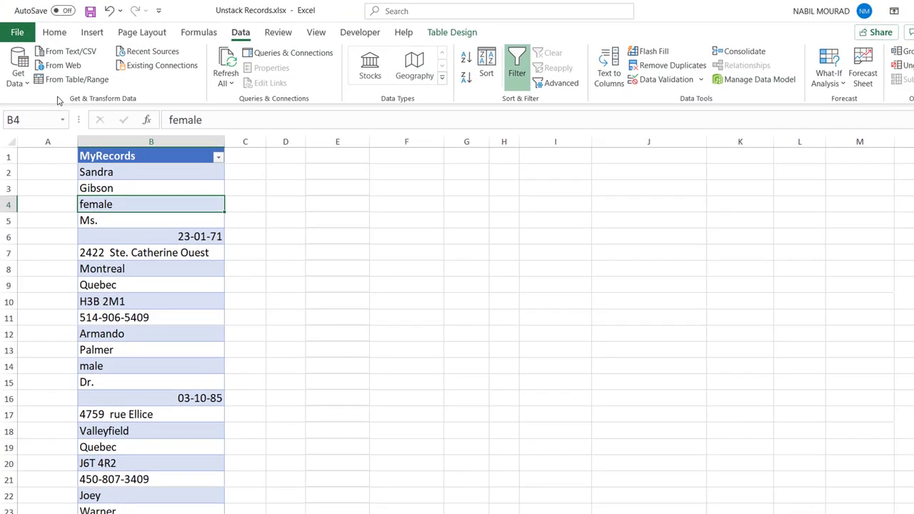
{"action": "left_click", "coordinate": [421, 284]}
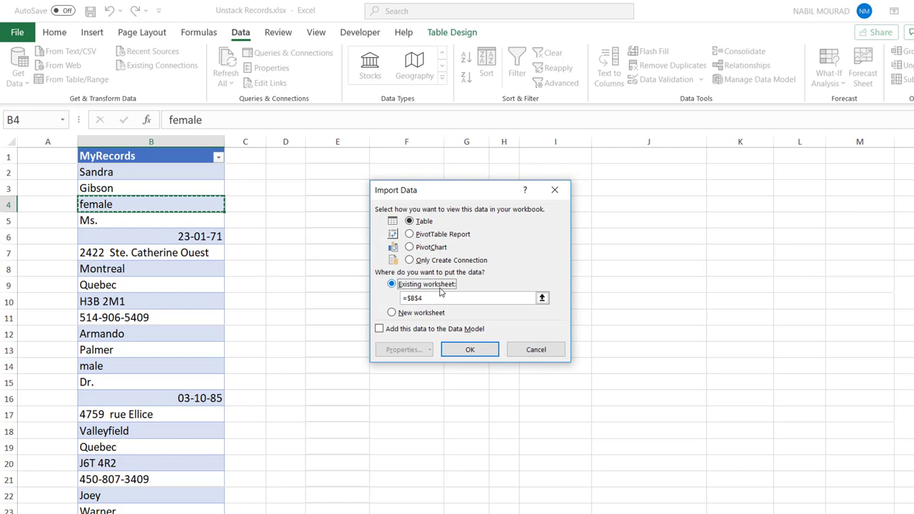
{"action": "key", "text": "Tab"}
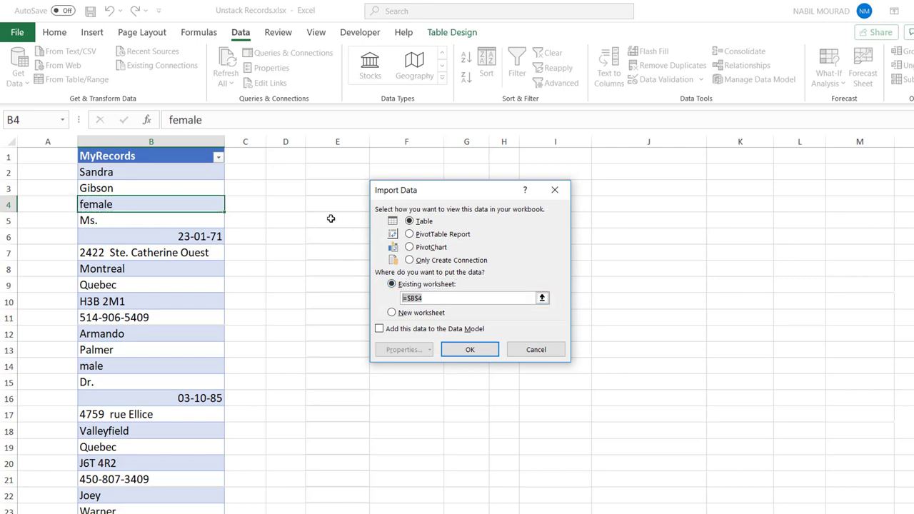
{"action": "left_click", "coordinate": [323, 159]}
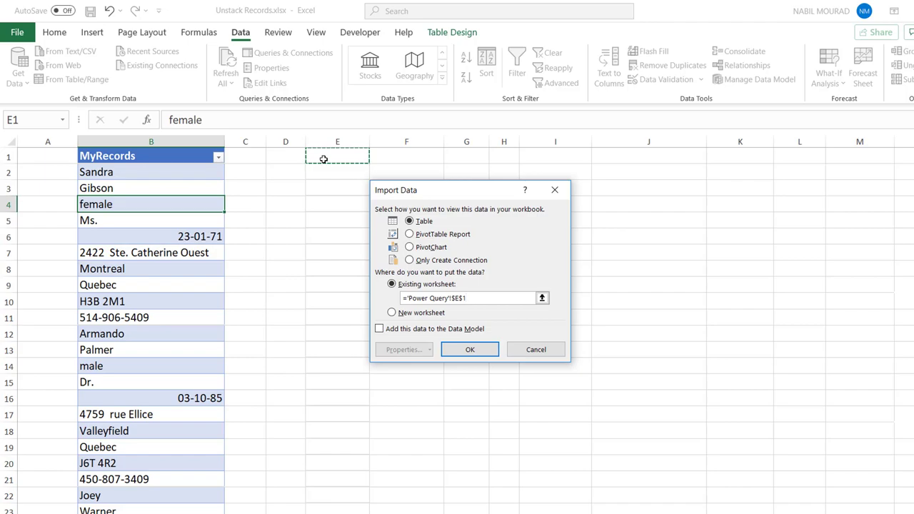
{"action": "left_click", "coordinate": [464, 348]}
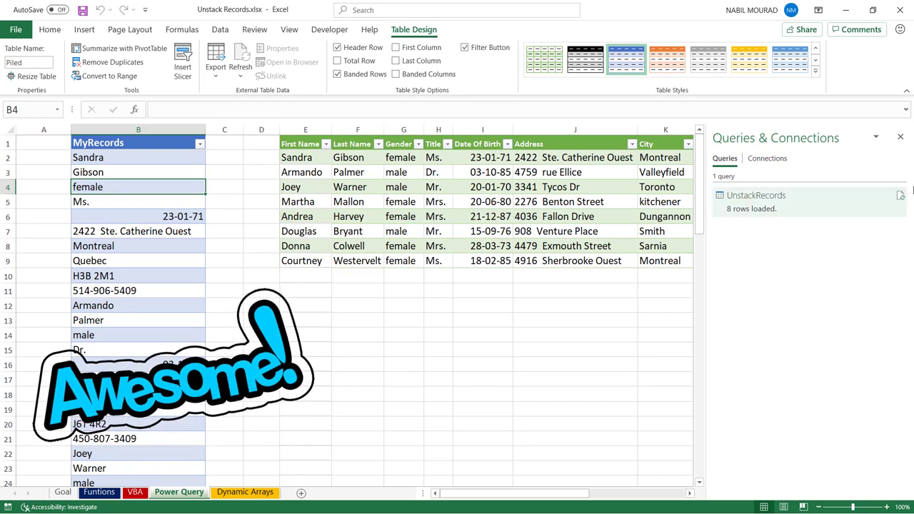
{"action": "left_click", "coordinate": [900, 137]}
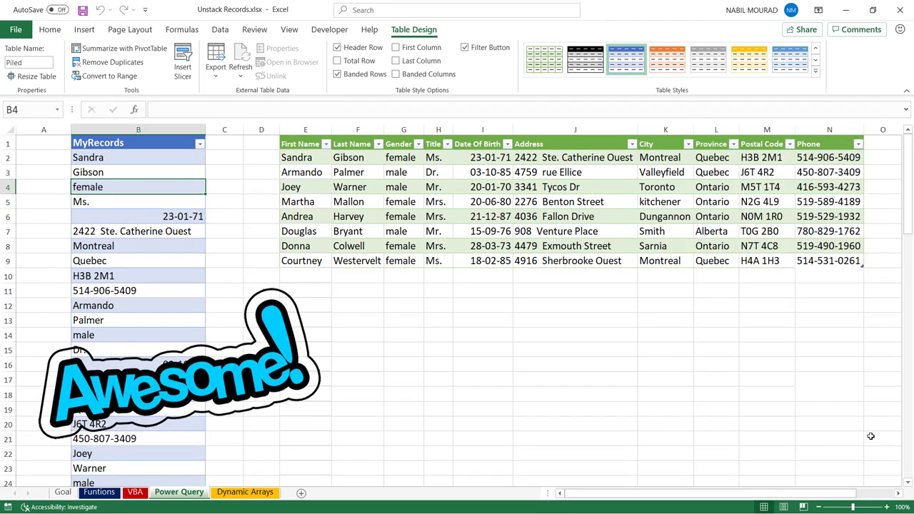
Step: Copy the two new records in R1:R20 and paste them directly below the MyRecords table, starting at B82
{"action": "left_click", "coordinate": [898, 493]}
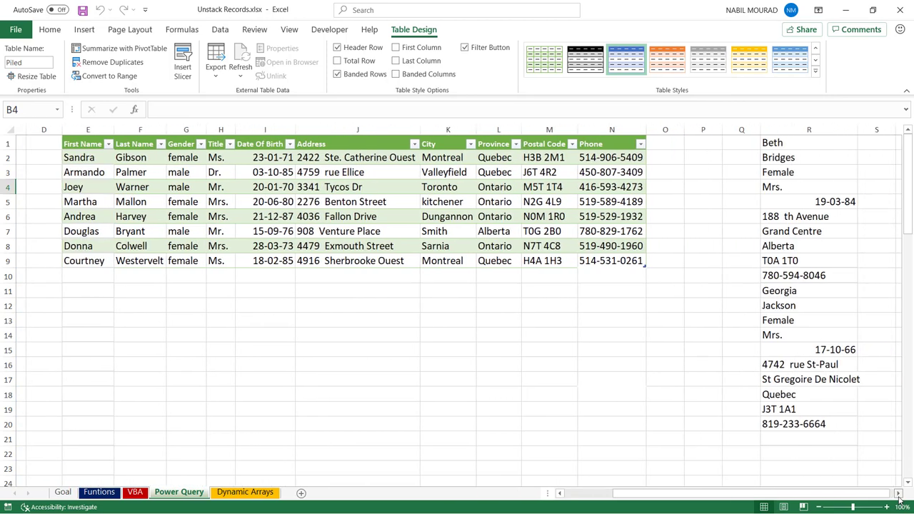
{"action": "left_click_drag", "start_coordinate": [763, 142], "coordinate": [744, 433]}
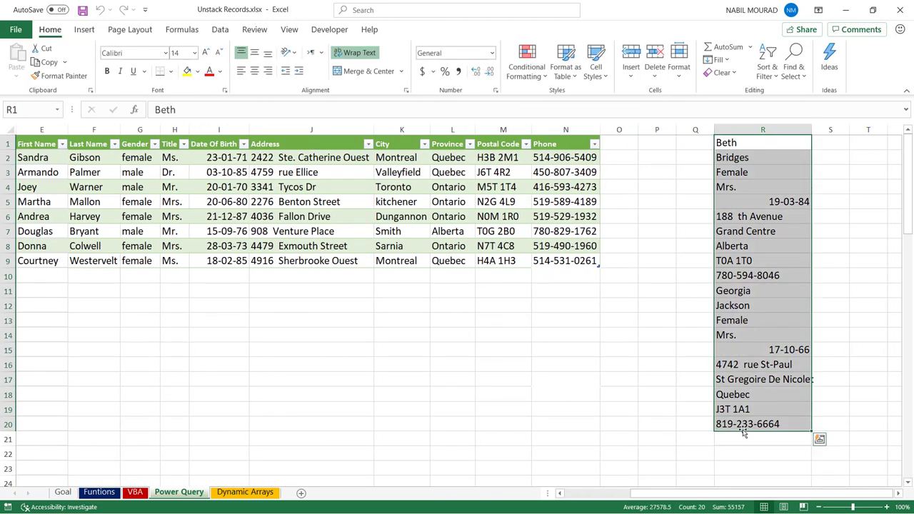
{"action": "key", "text": "ctrl+c"}
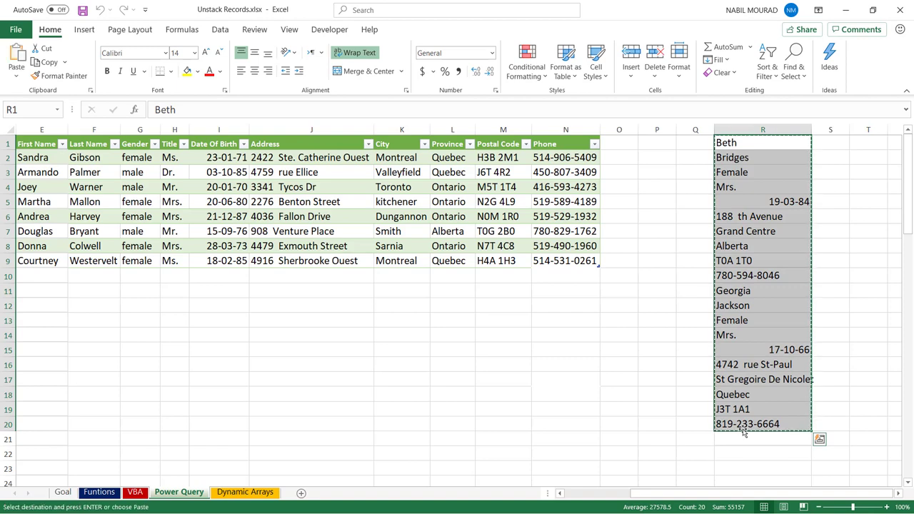
{"action": "left_click_drag", "start_coordinate": [770, 499], "coordinate": [465, 493]}
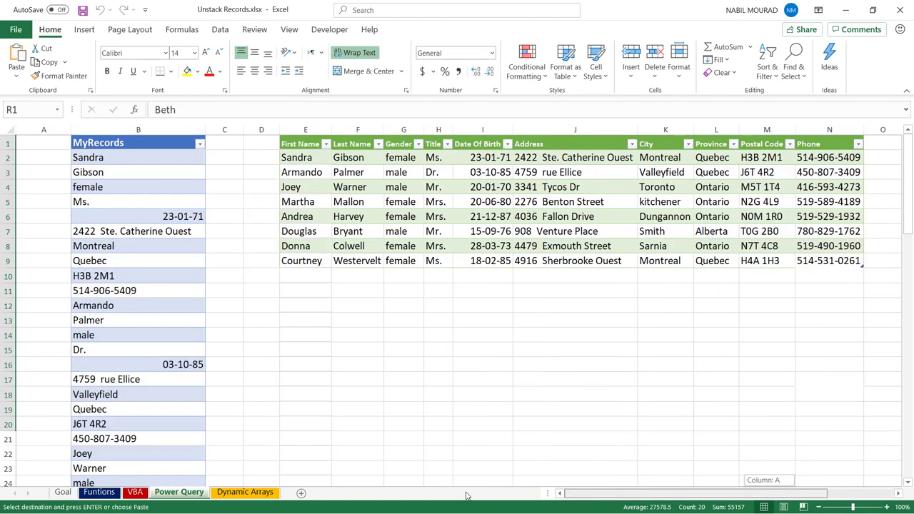
{"action": "left_click", "coordinate": [86, 326]}
{"action": "key", "text": "ctrl+Down"}
{"action": "key", "text": "Down"}
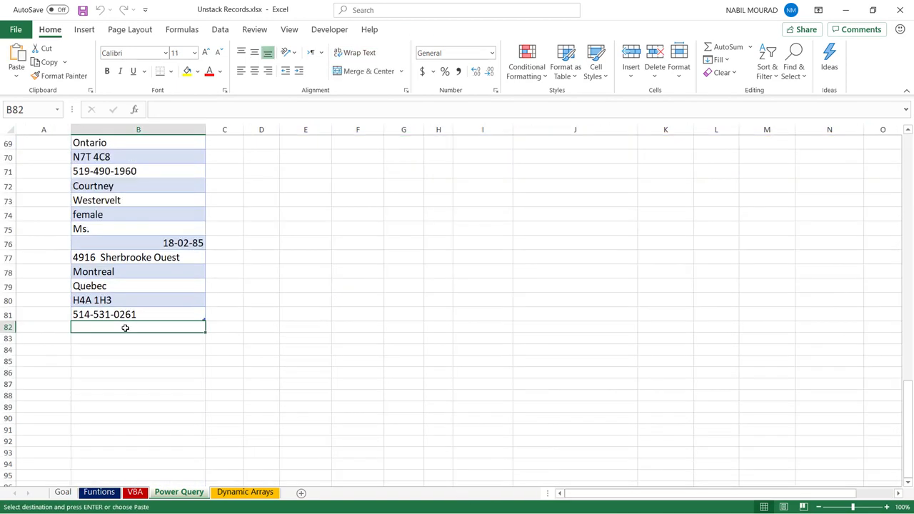
{"action": "key", "text": "ctrl+v"}
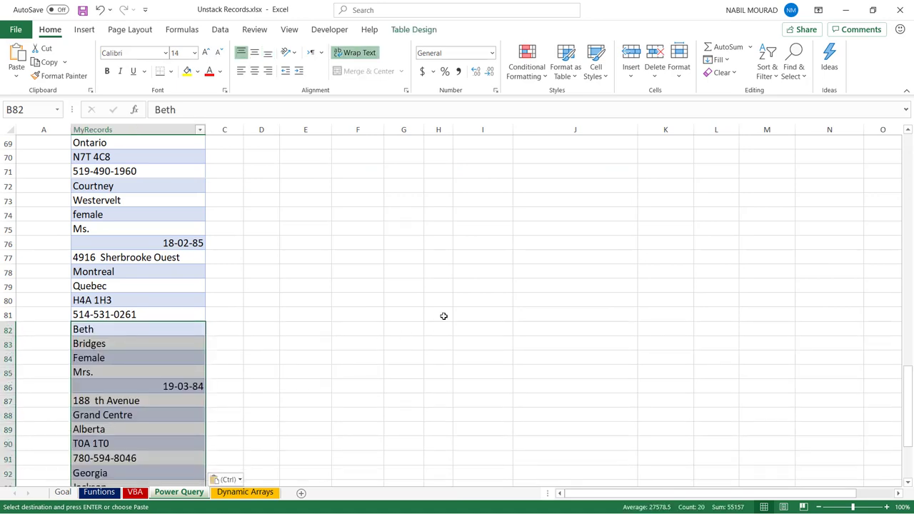
Step: Refresh the unstacked query output table from its source data
{"action": "key", "text": "ctrl+Home"}
{"action": "left_click", "coordinate": [361, 188]}
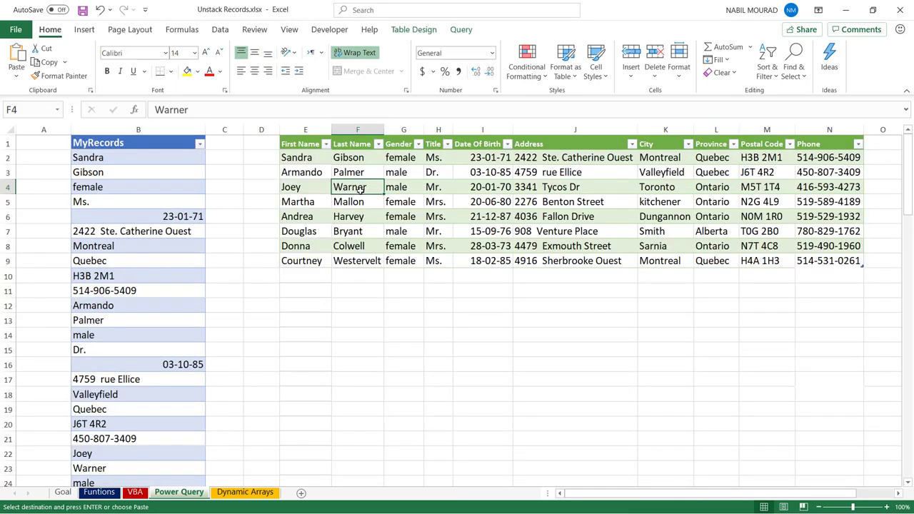
{"action": "left_click", "coordinate": [220, 32]}
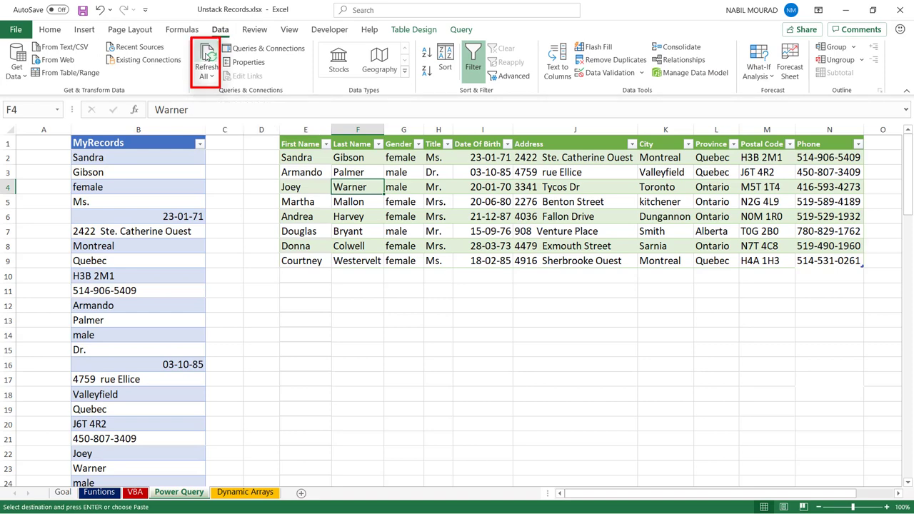
{"action": "left_click", "coordinate": [206, 56]}
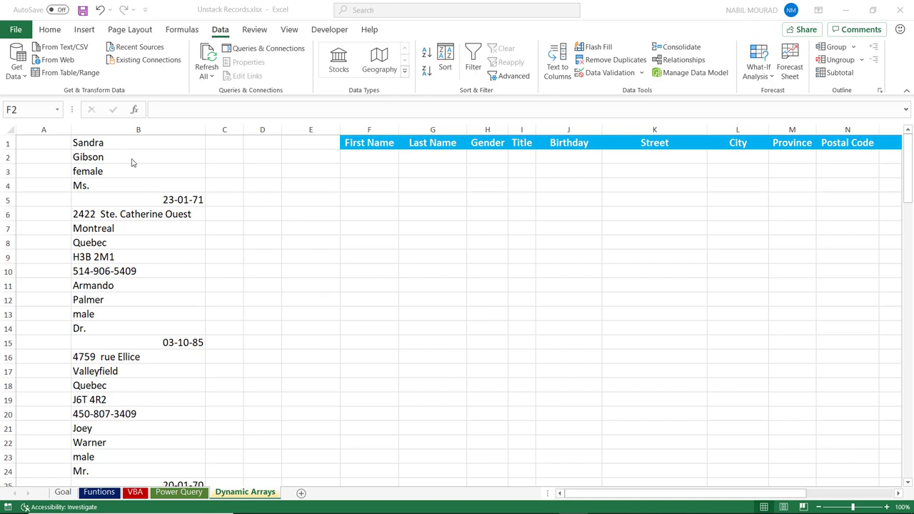
Step: Convert the stacked list in column B of the Dynamic Arrays worksheet into a table, treating the data as having no headers
{"action": "key", "text": "alt+Tab"}
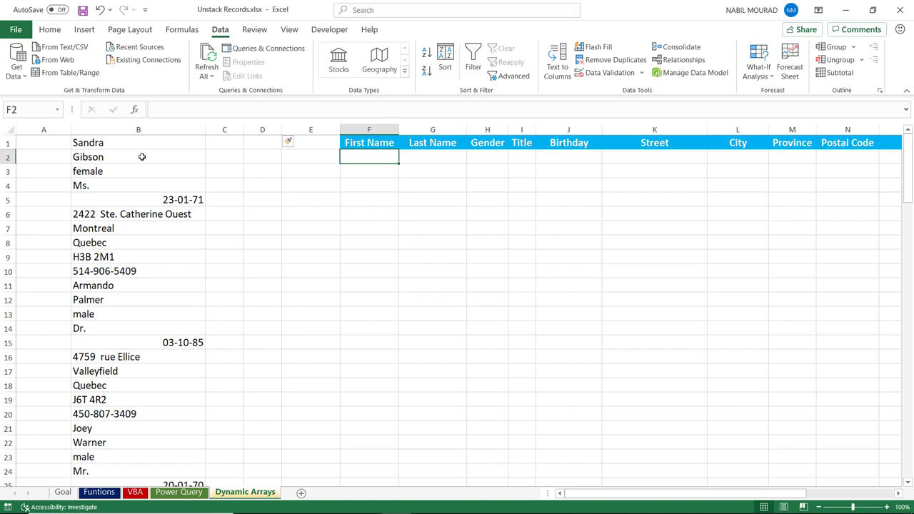
{"action": "left_click", "coordinate": [143, 156]}
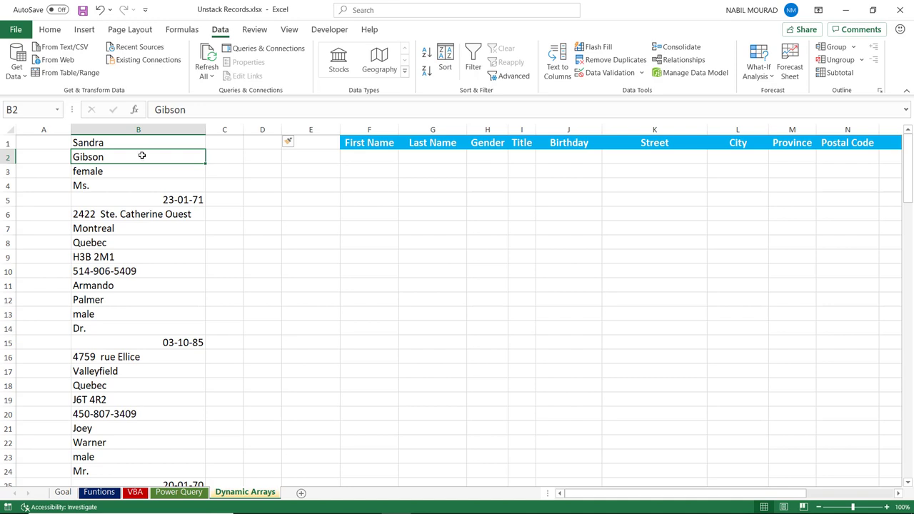
{"action": "key", "text": "ctrl+t"}
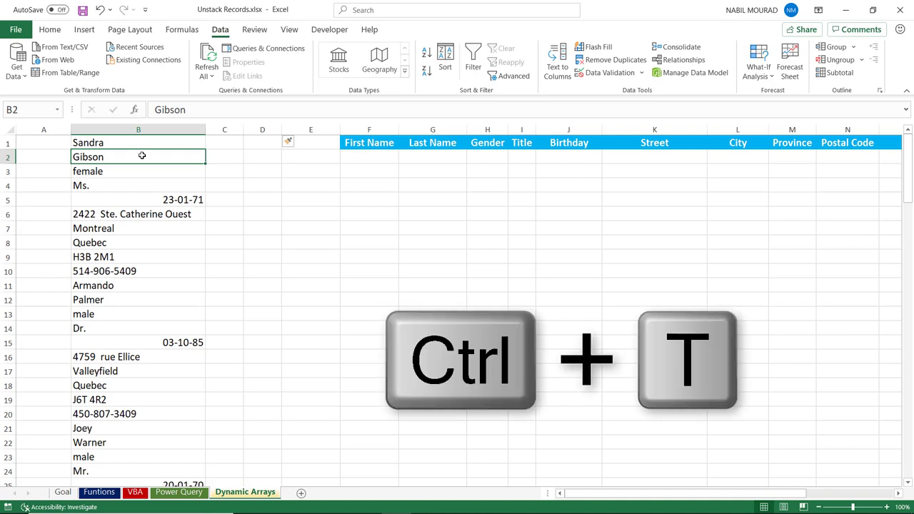
{"action": "key", "text": "Return"}
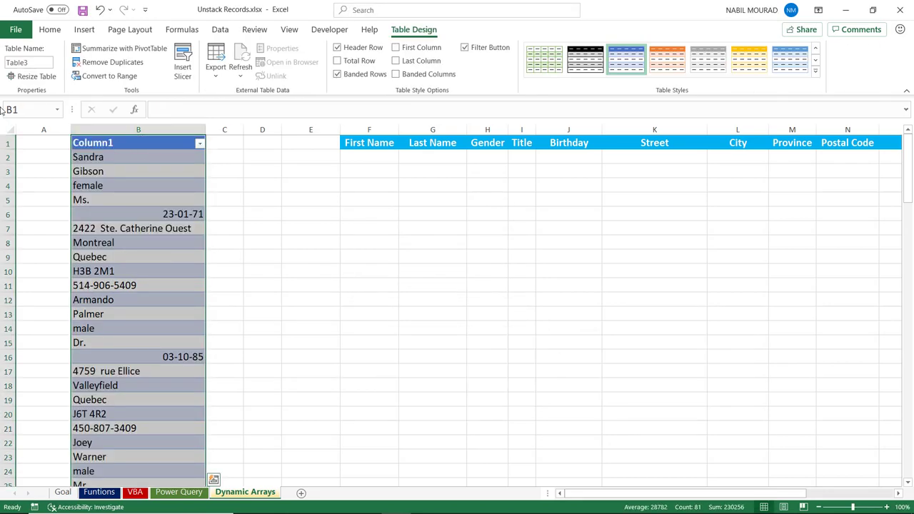
Step: Rename the new table in column B to Source
{"action": "left_click", "coordinate": [30, 63]}
{"action": "type", "text": "Source"}
{"action": "key", "text": "Return"}
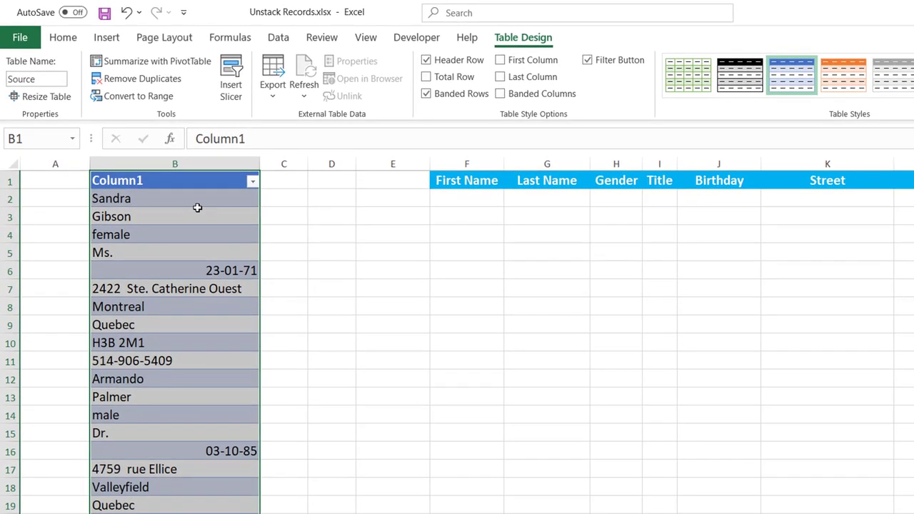
Step: Count the entries of the Source table in cell D2 with =COUNTA(Source[Column1])
{"action": "left_click", "coordinate": [282, 310]}
{"action": "left_click_drag", "start_coordinate": [199, 202], "coordinate": [196, 355]}
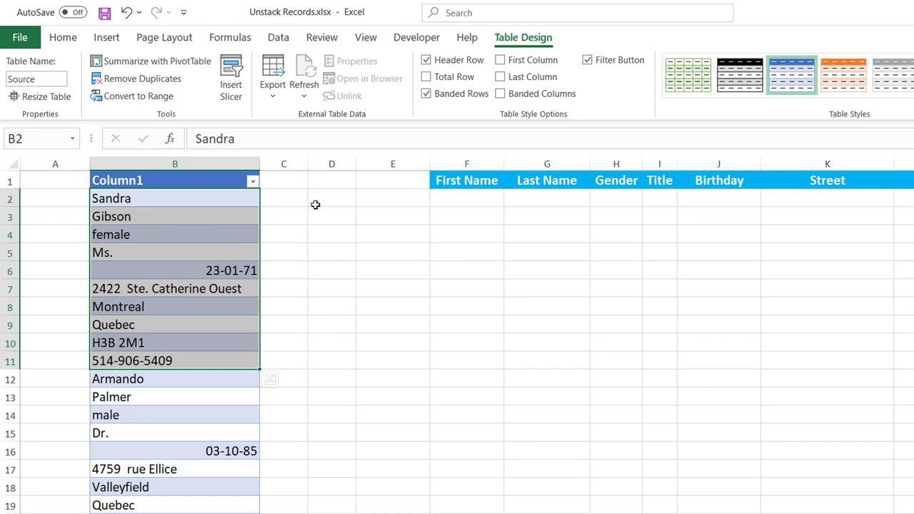
{"action": "left_click", "coordinate": [336, 194]}
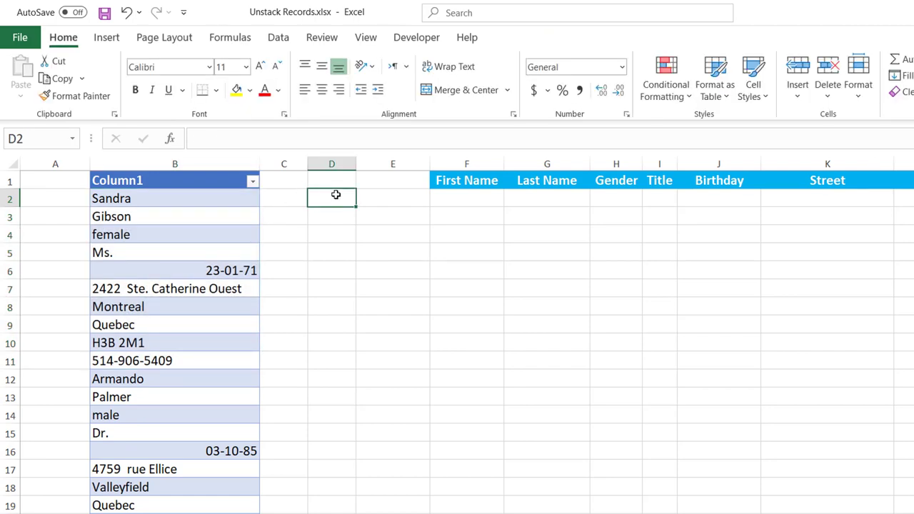
{"action": "type", "text": "=counta"}
{"action": "key", "text": "Tab"}
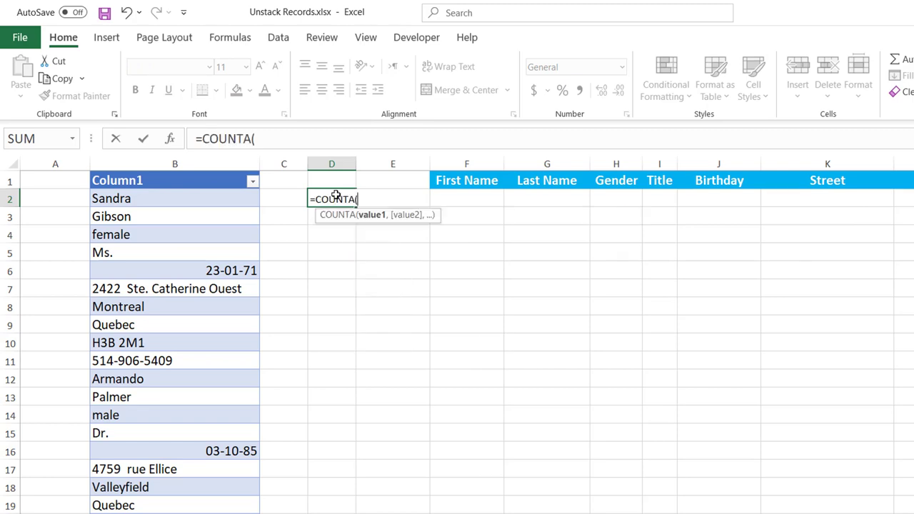
{"action": "left_click", "coordinate": [210, 201]}
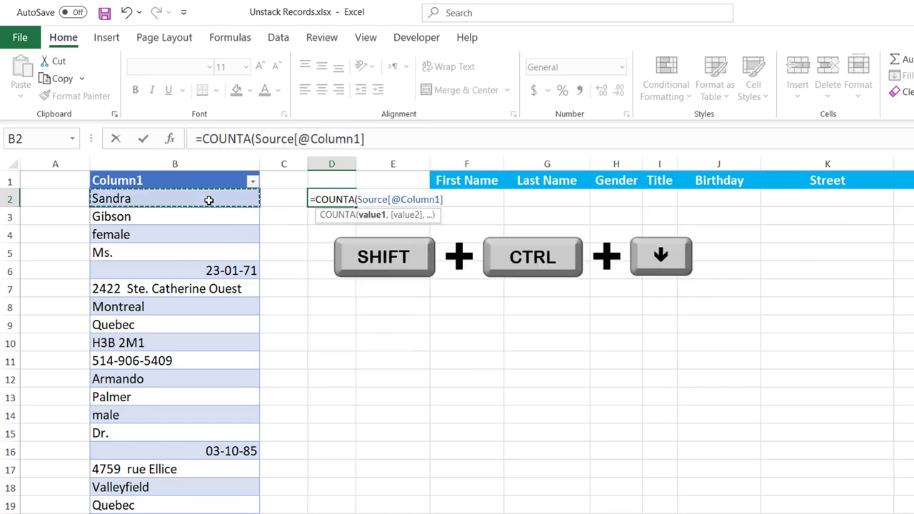
{"action": "key", "text": "ctrl+shift+Down"}
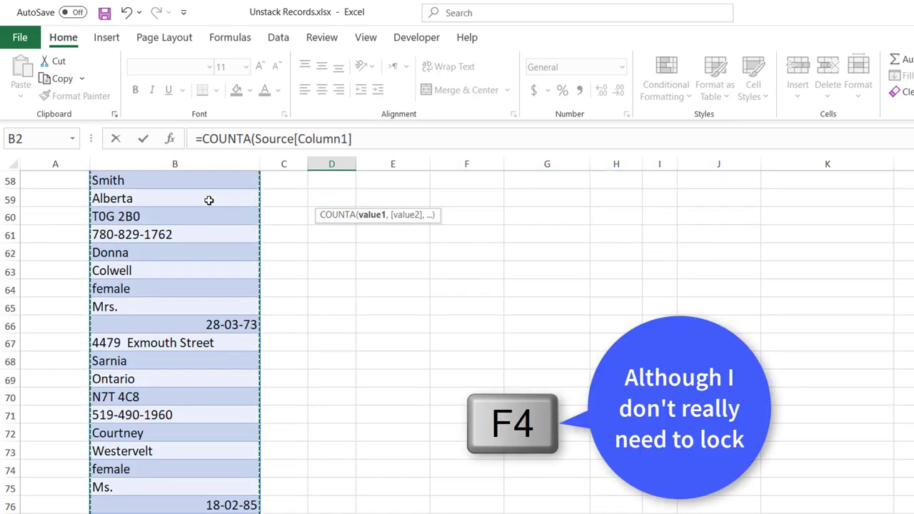
{"action": "scroll", "coordinate": [210, 200], "scroll_direction": "up", "scroll_amount": 15}
{"action": "type", "text": ")"}
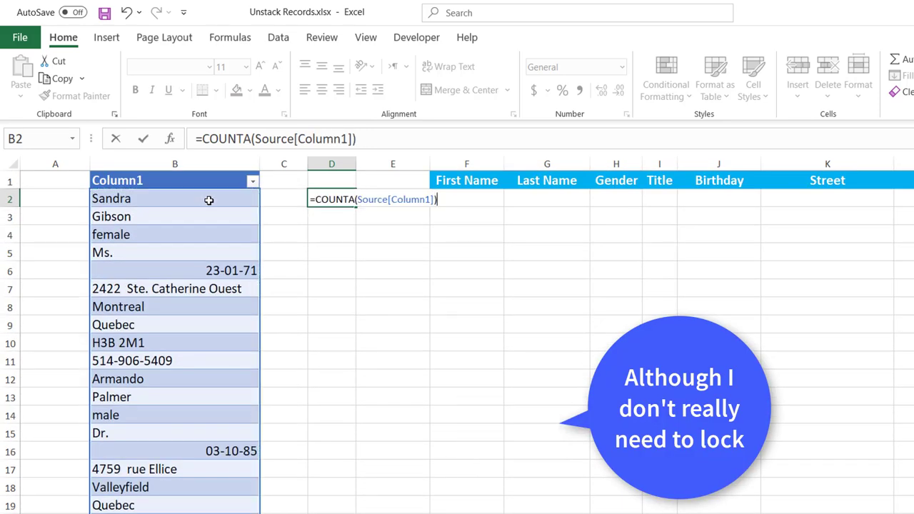
{"action": "key", "text": "Return"}
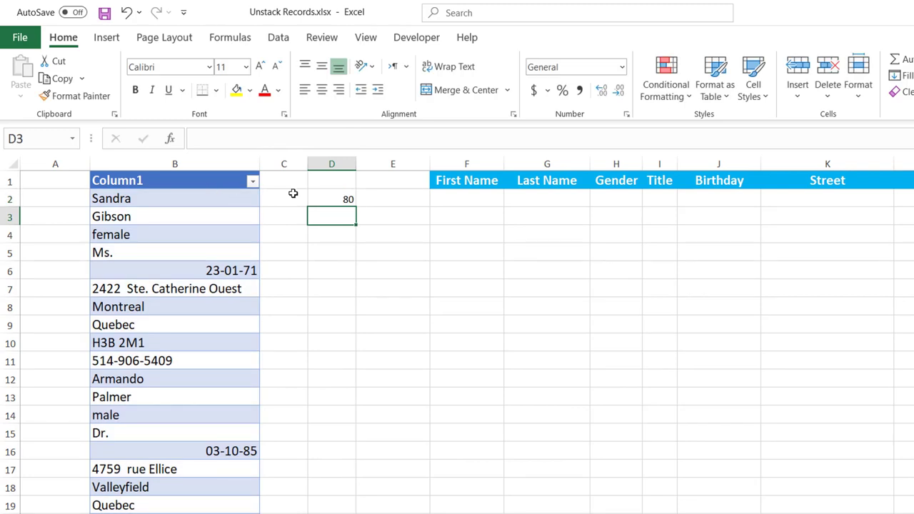
Step: Extend the formula in D2 to =COUNTA(Source[Column1])/10 to calculate the number of records
{"action": "left_click", "coordinate": [332, 200]}
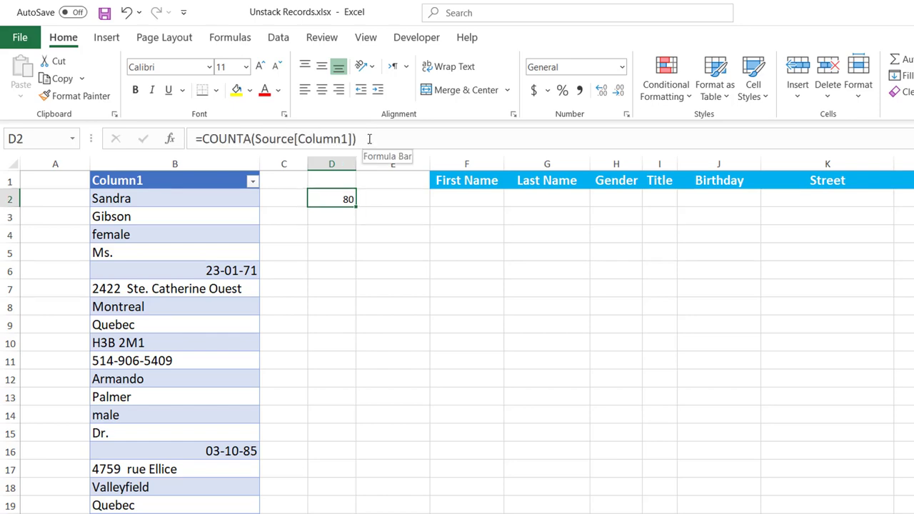
{"action": "key", "text": "F2"}
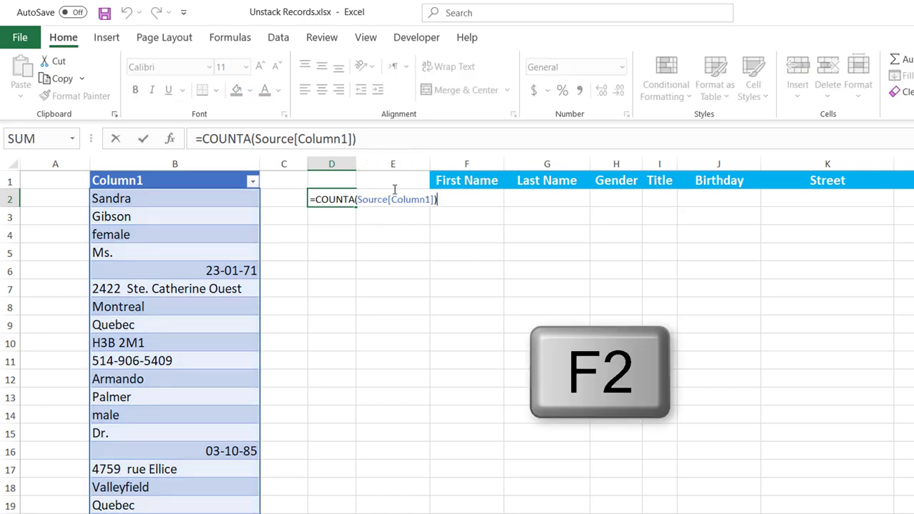
{"action": "type", "text": "/10"}
{"action": "key", "text": "Return"}
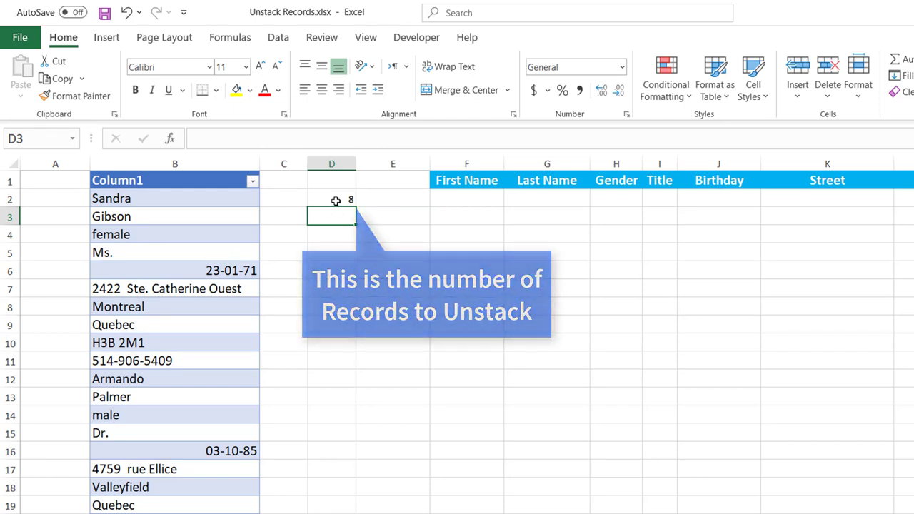
Step: Begin an INDEX formula in F2 with Source[Column1] as its array argument
{"action": "left_click", "coordinate": [453, 193]}
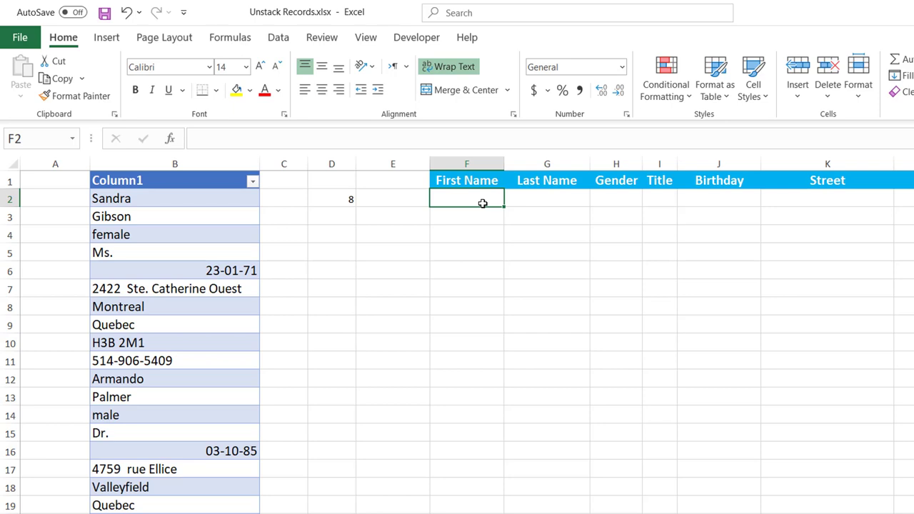
{"action": "type", "text": "=index"}
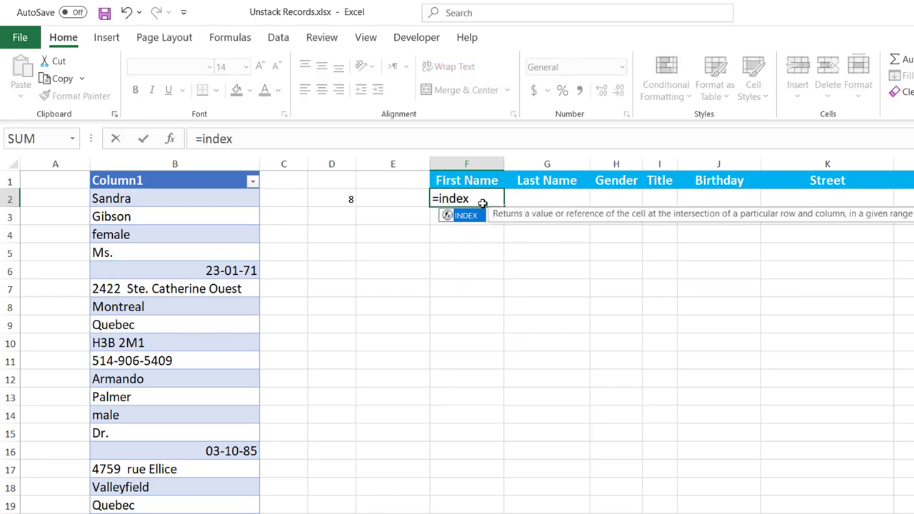
{"action": "key", "text": "Tab"}
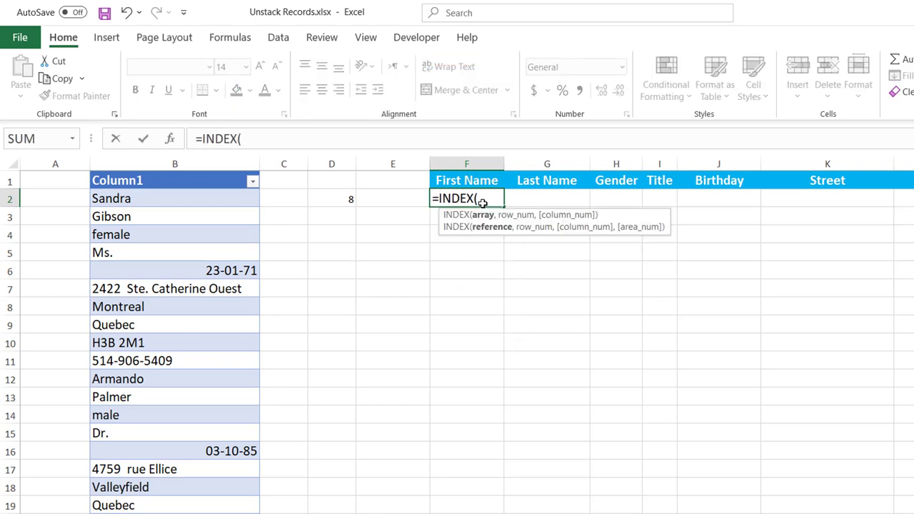
{"action": "left_click", "coordinate": [200, 200]}
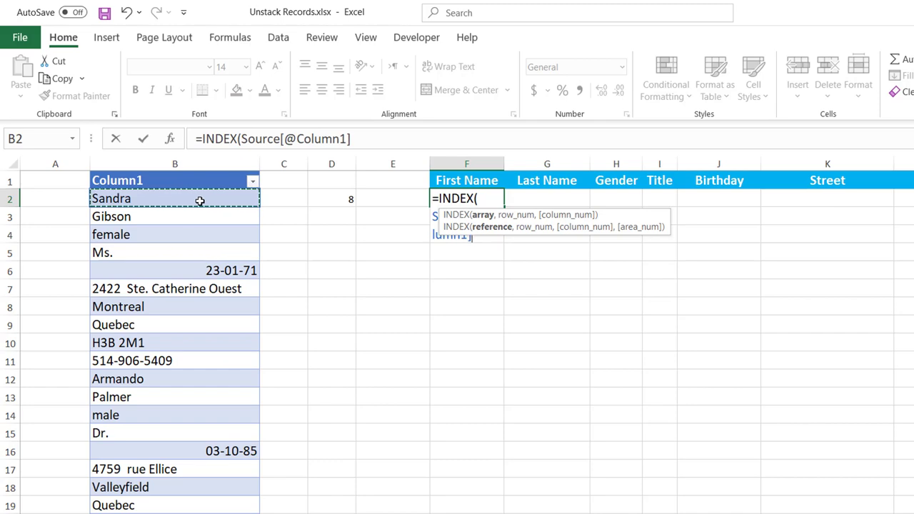
{"action": "key", "text": "ctrl+shift+Down"}
{"action": "scroll", "coordinate": [200, 200], "scroll_direction": "up", "scroll_amount": 20}
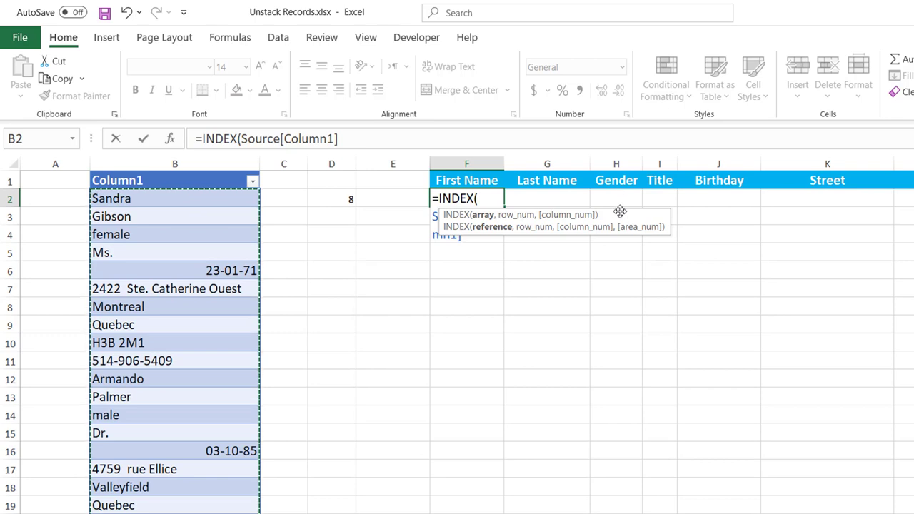
{"action": "left_click_drag", "start_coordinate": [620, 211], "coordinate": [588, 333]}
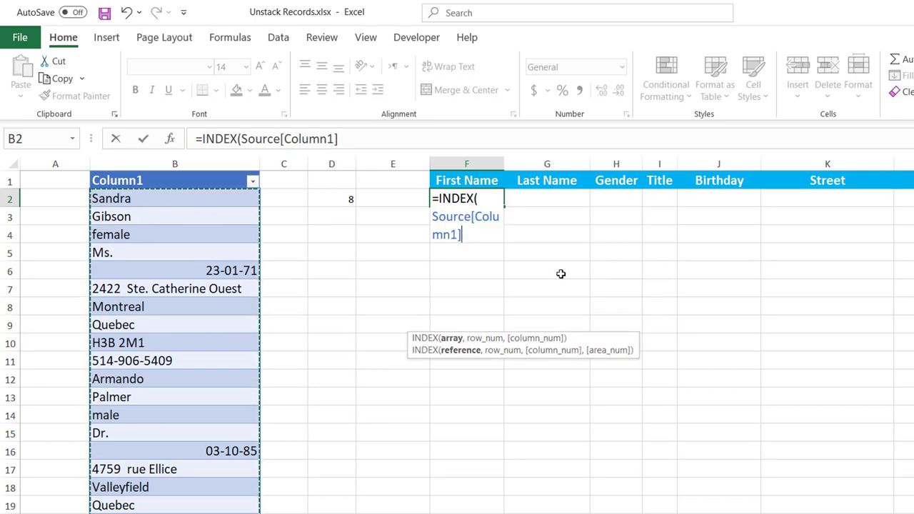
{"action": "type", "text": ","}
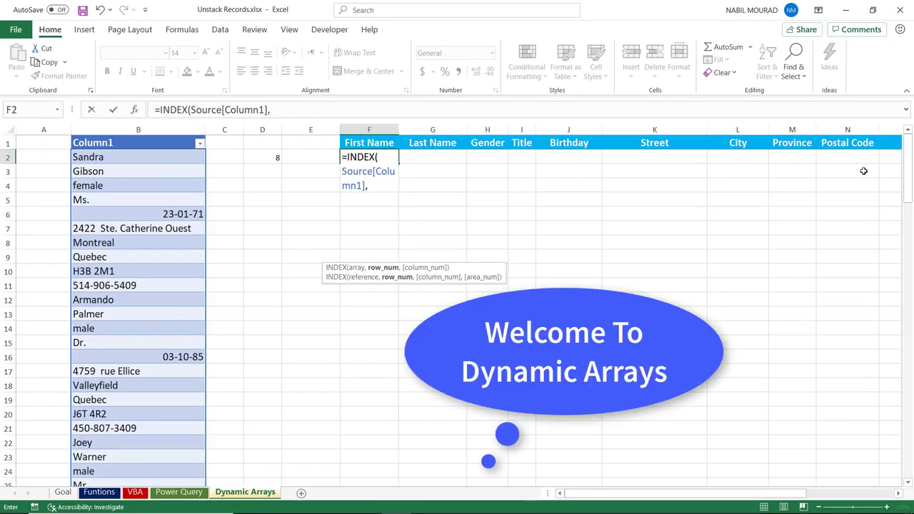
Step: Complete the F2 formula with SEQUENCE(D2,10) as the row number, giving =INDEX(Source[Column1],SEQUENCE(D2,10))
{"action": "type", "text": "sequ"}
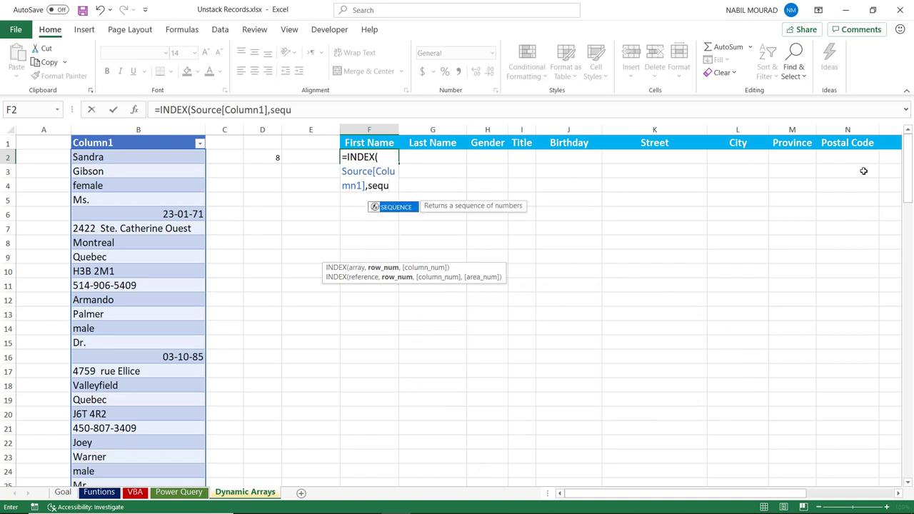
{"action": "key", "text": "Tab"}
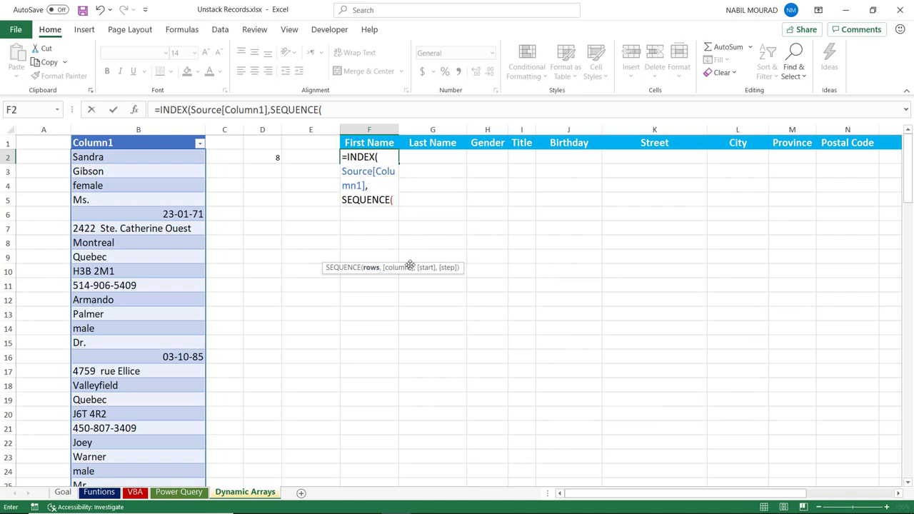
{"action": "left_click", "coordinate": [264, 157]}
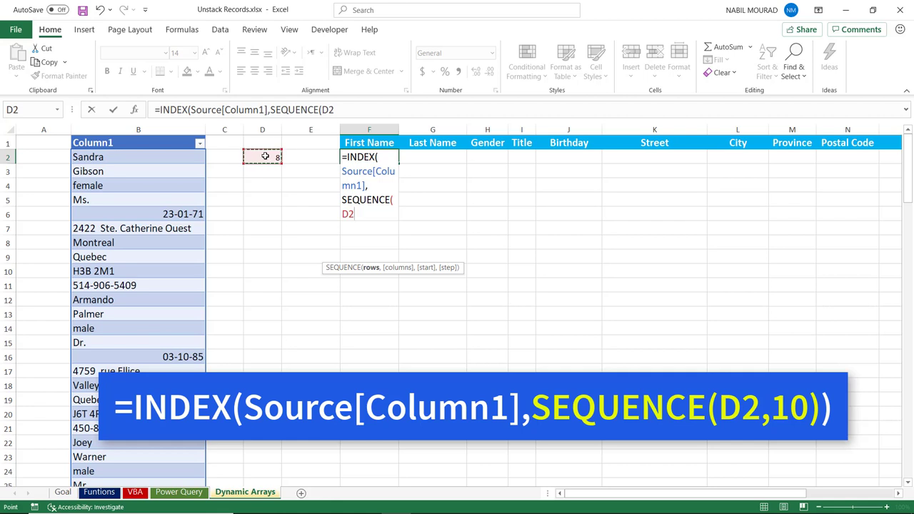
{"action": "type", "text": ","}
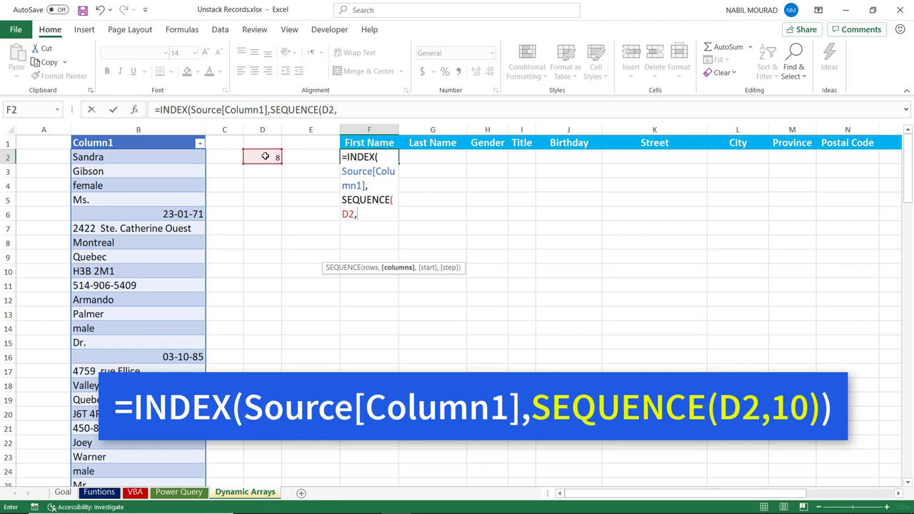
{"action": "type", "text": "10)"}
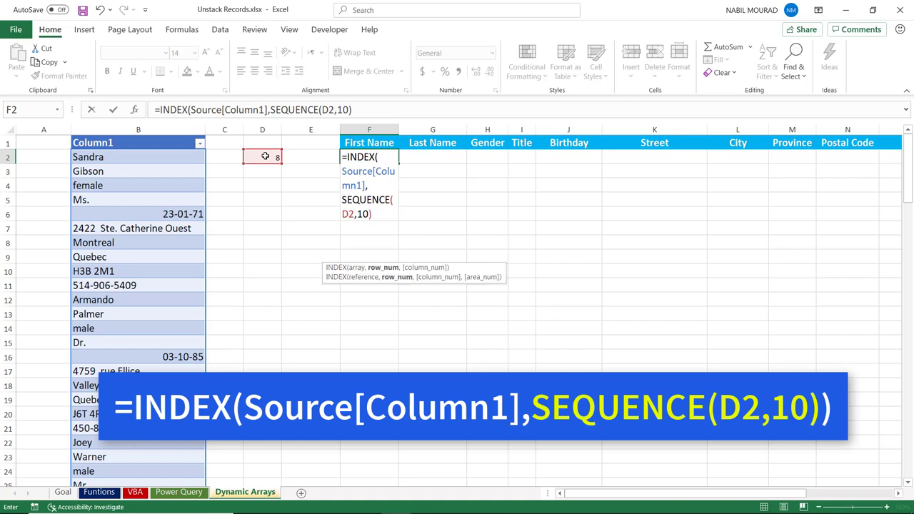
{"action": "type", "text": ")"}
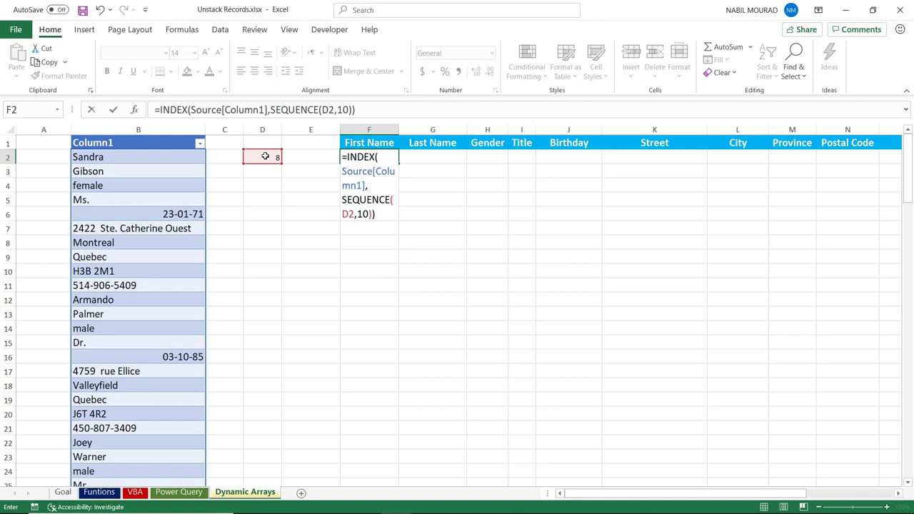
{"action": "key", "text": "Return"}
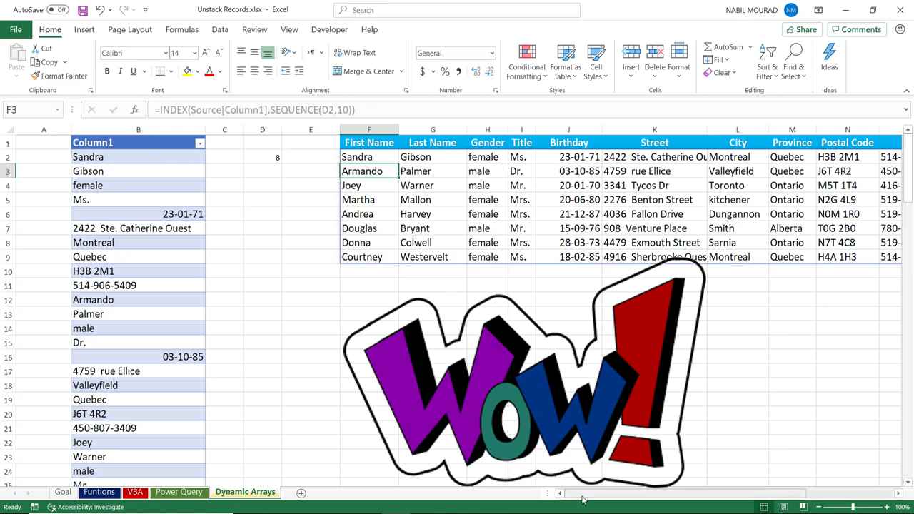
Step: Examine the unstacked records across to the Phone column and compare the formula in F2 with that of other spilled cells
{"action": "left_click_drag", "start_coordinate": [583, 493], "coordinate": [604, 507]}
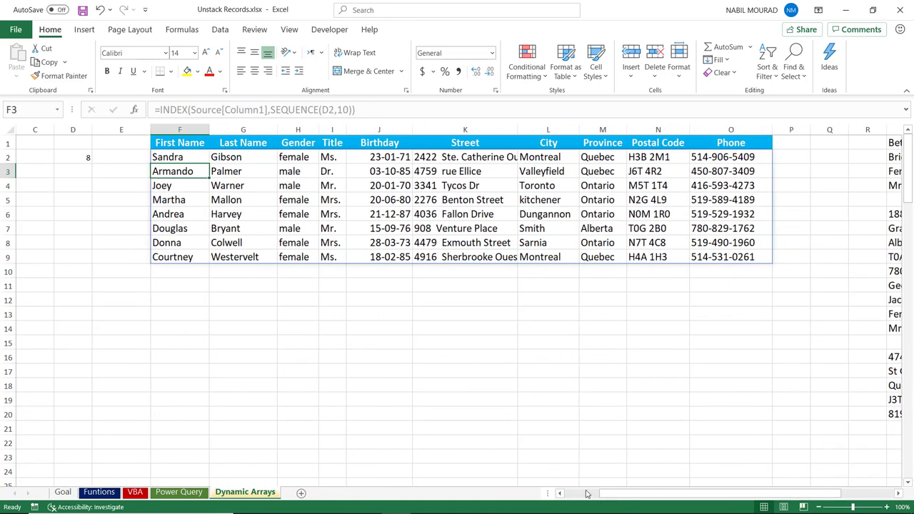
{"action": "left_click", "coordinate": [168, 155]}
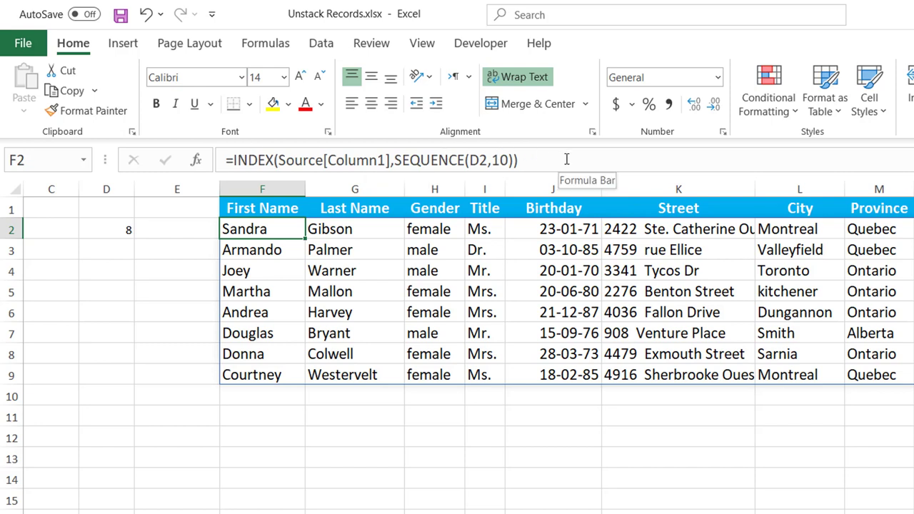
{"action": "left_click", "coordinate": [416, 271]}
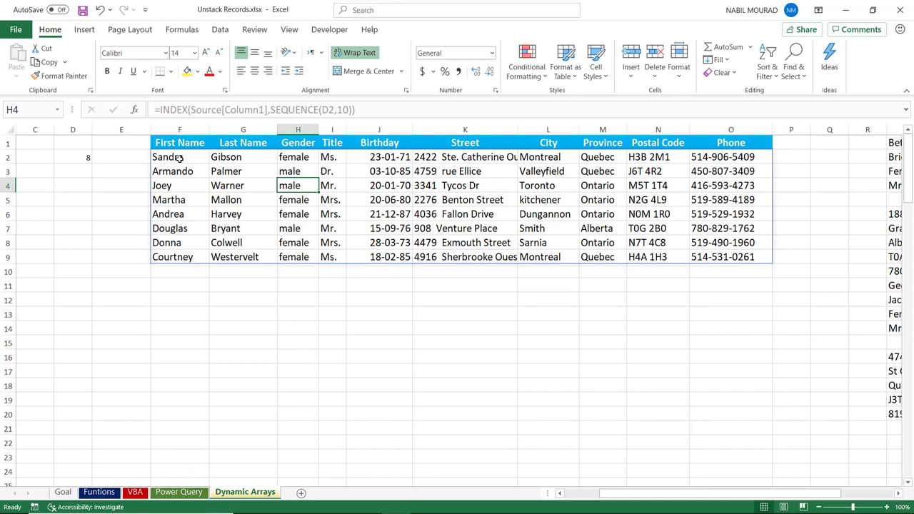
{"action": "left_click", "coordinate": [337, 202]}
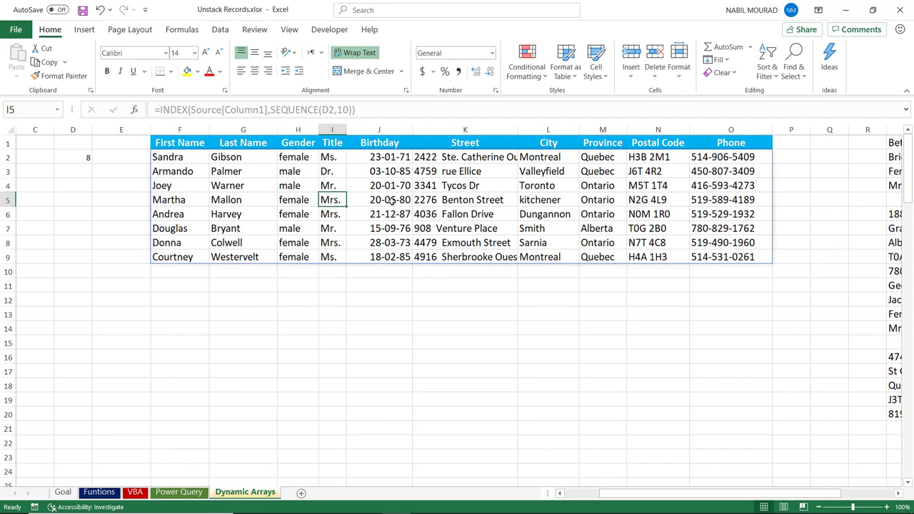
{"action": "left_click", "coordinate": [424, 201]}
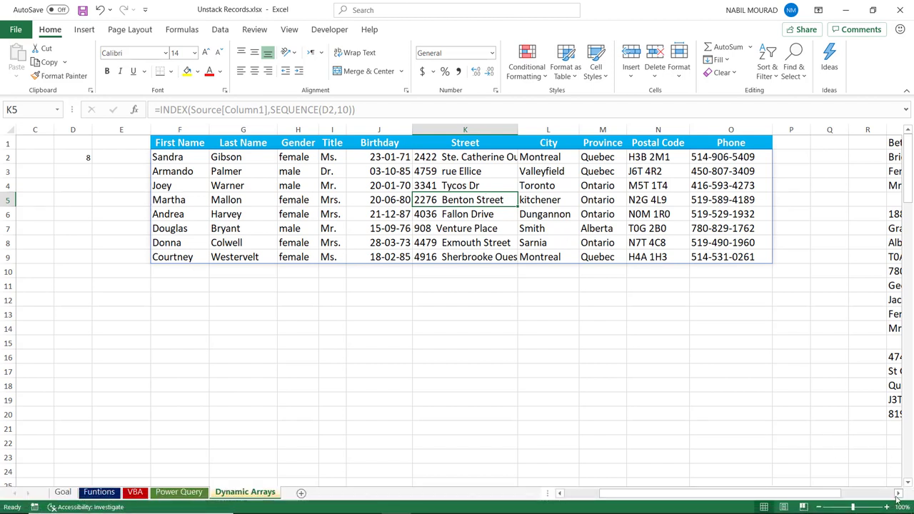
Step: Copy the additional stacked records in S1:S20 and append them directly below the Source table, starting at B82
{"action": "scroll", "coordinate": [774, 225], "scroll_direction": "right", "scroll_amount": 4}
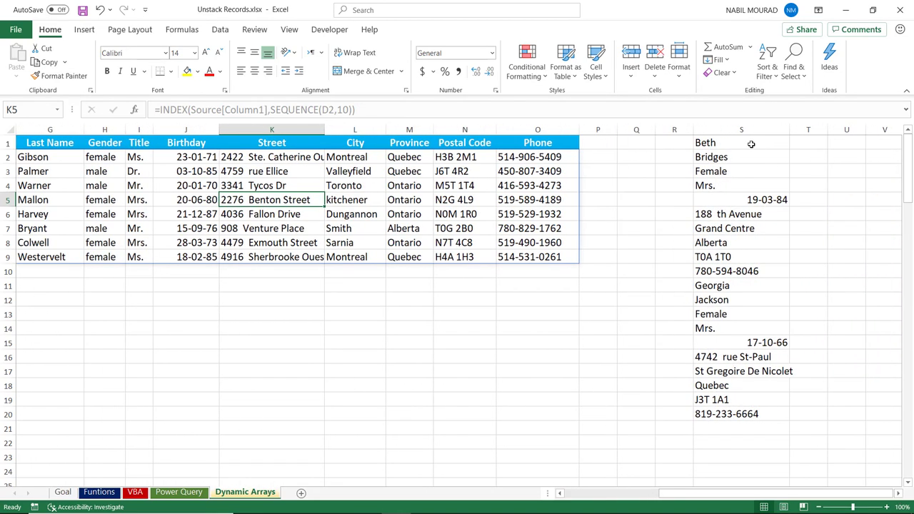
{"action": "left_click_drag", "start_coordinate": [750, 145], "coordinate": [747, 417]}
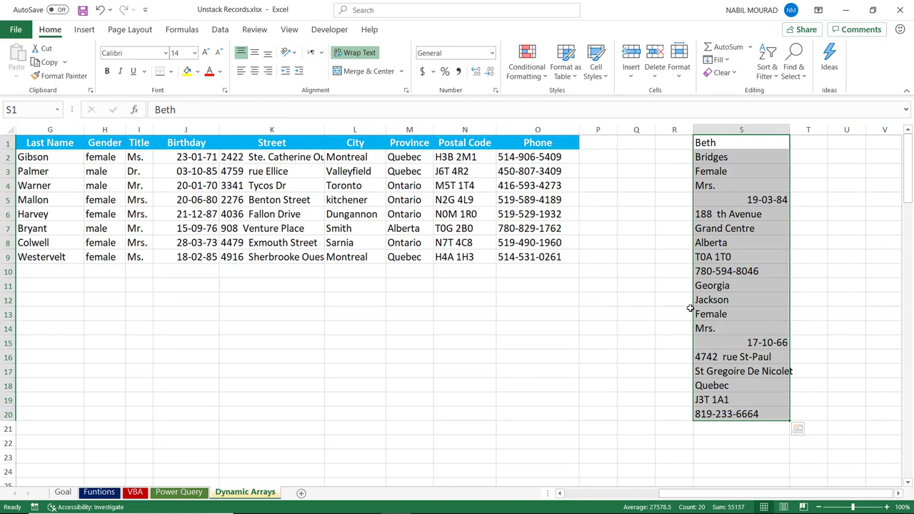
{"action": "key", "text": "ctrl+c"}
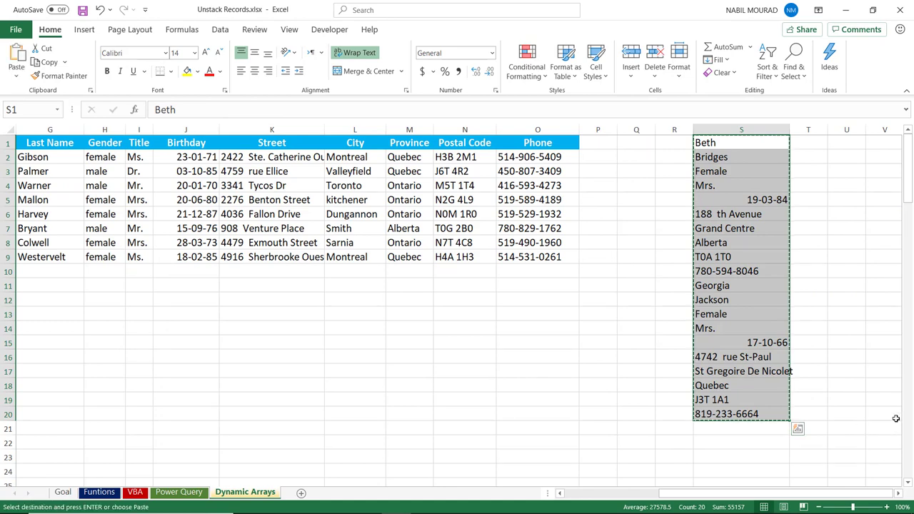
{"action": "left_click_drag", "start_coordinate": [736, 494], "coordinate": [707, 495]}
{"action": "left_click", "coordinate": [135, 245]}
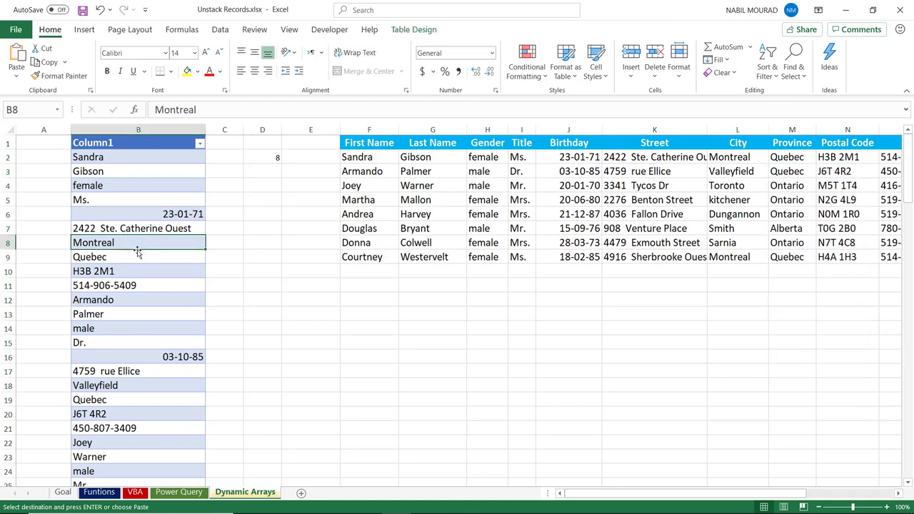
{"action": "key", "text": "ctrl+Down"}
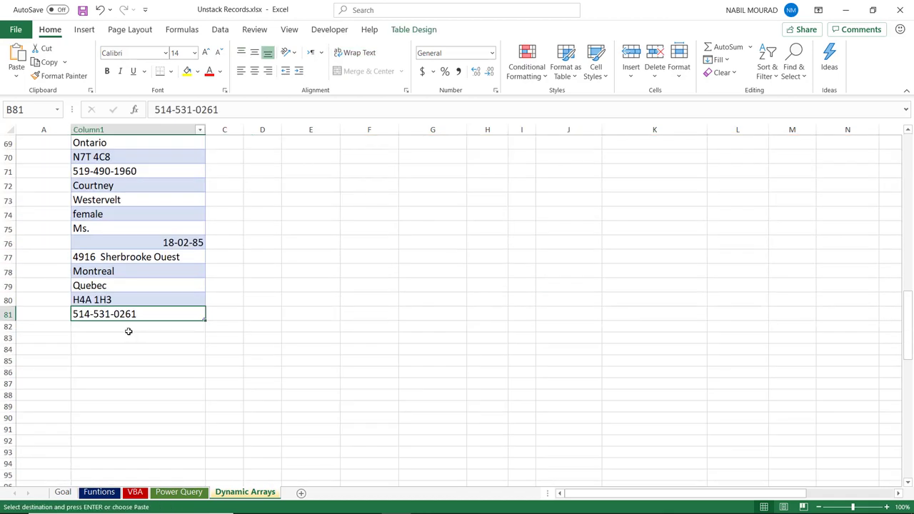
{"action": "left_click", "coordinate": [129, 328]}
{"action": "key", "text": "ctrl+v"}
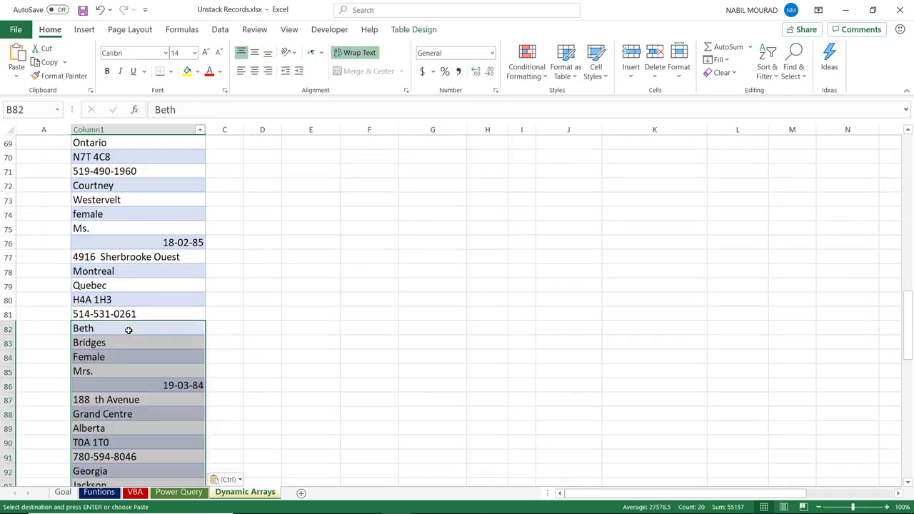
{"action": "scroll", "coordinate": [640, 274], "scroll_direction": "up", "scroll_amount": 17}
{"action": "scroll", "coordinate": [640, 274], "scroll_direction": "up", "scroll_amount": 6}
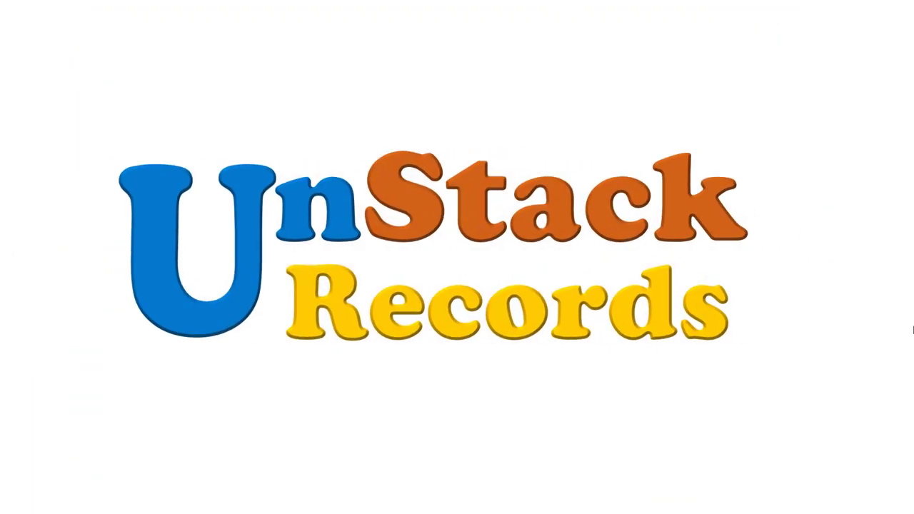
{"action": "key", "text": "Right"}
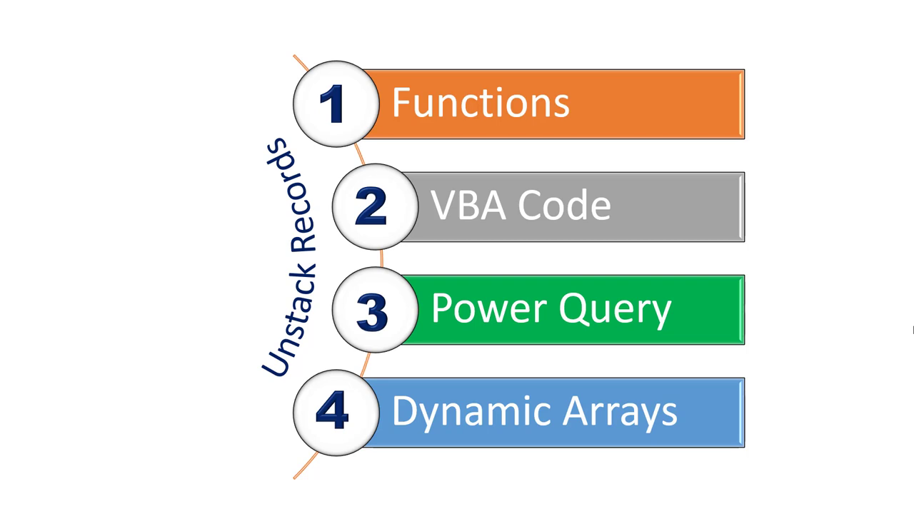
{"action": "key", "text": "Right"}
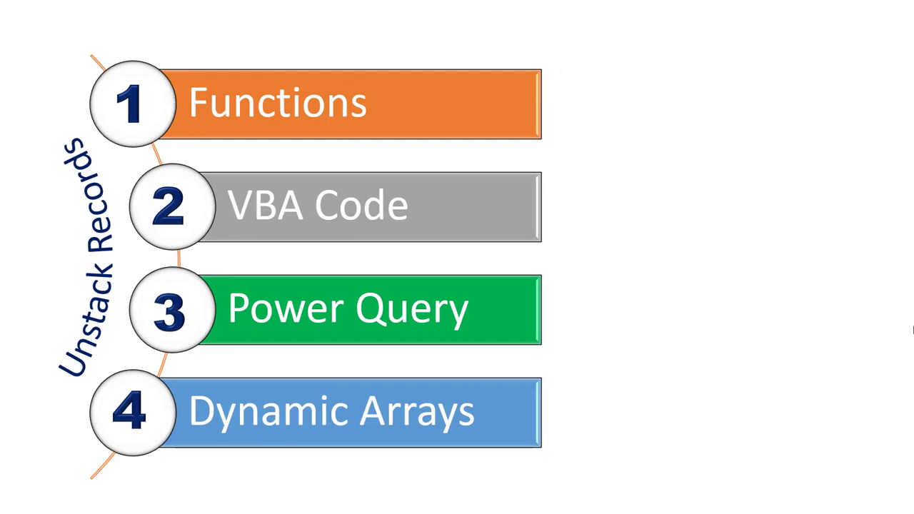
{"action": "key", "text": "Right"}
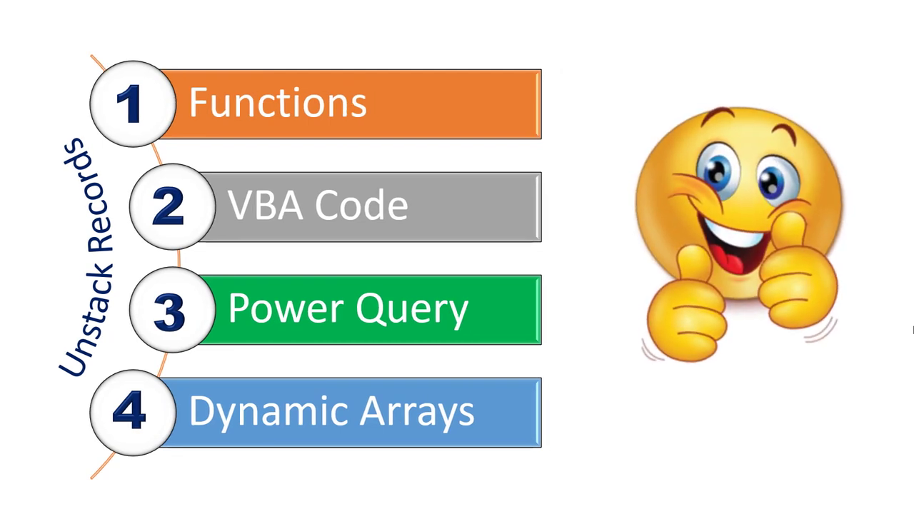
{"action": "key", "text": "Right"}
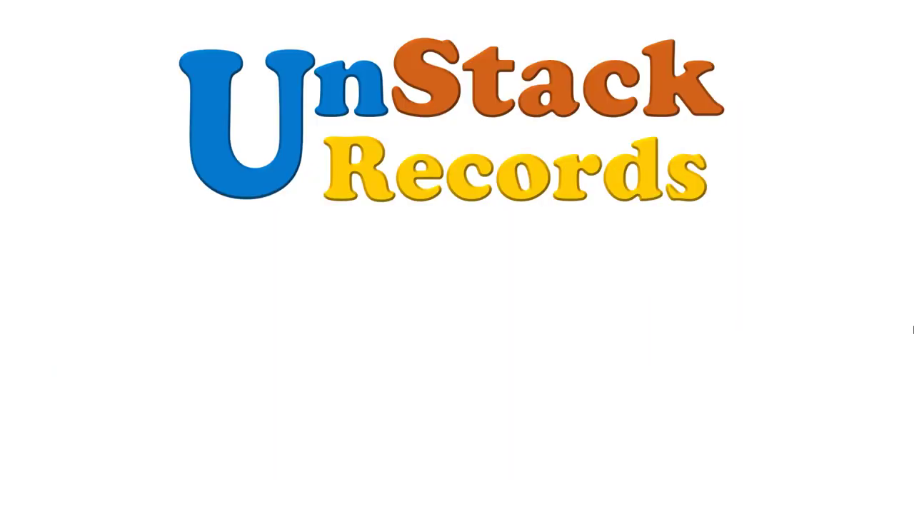